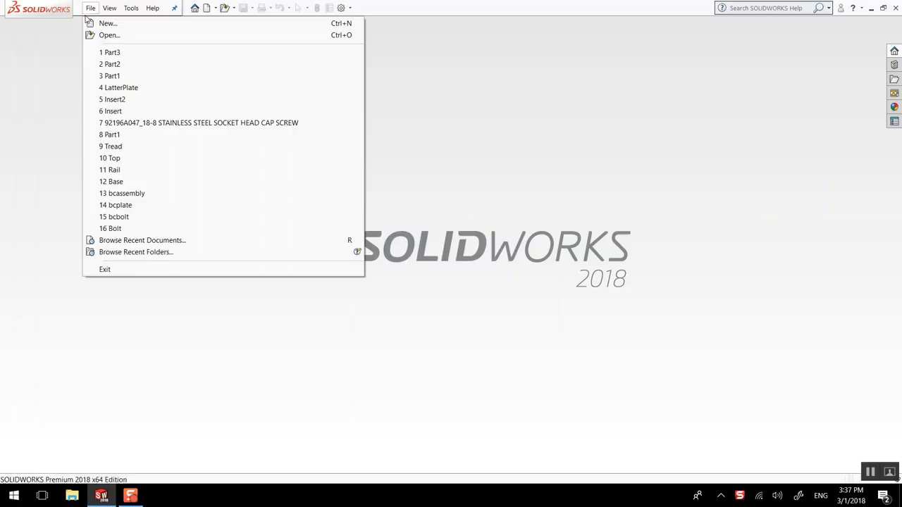
Create a new blank part document, Part5.
left_click(98, 22)
key("Return")
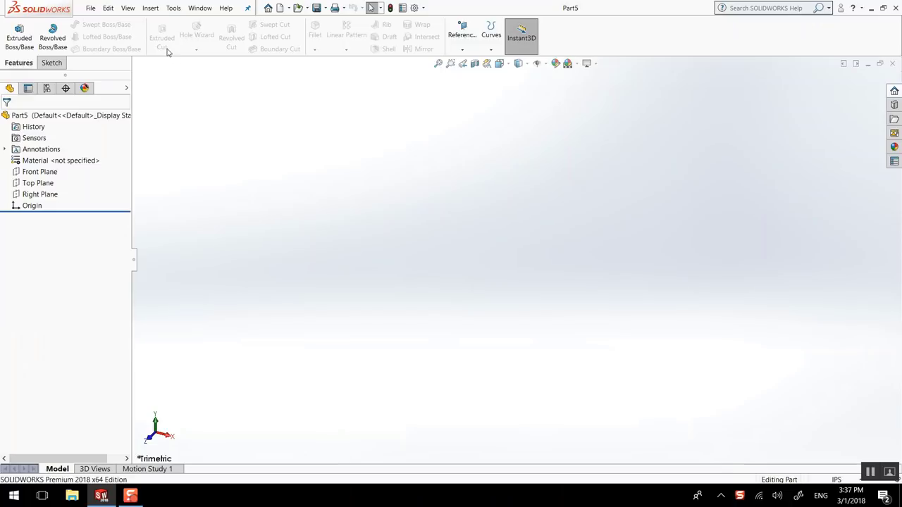
Start a sketch on the Front Plane and draw a vertical centerline through the origin.
left_click(53, 172)
left_click(73, 155)
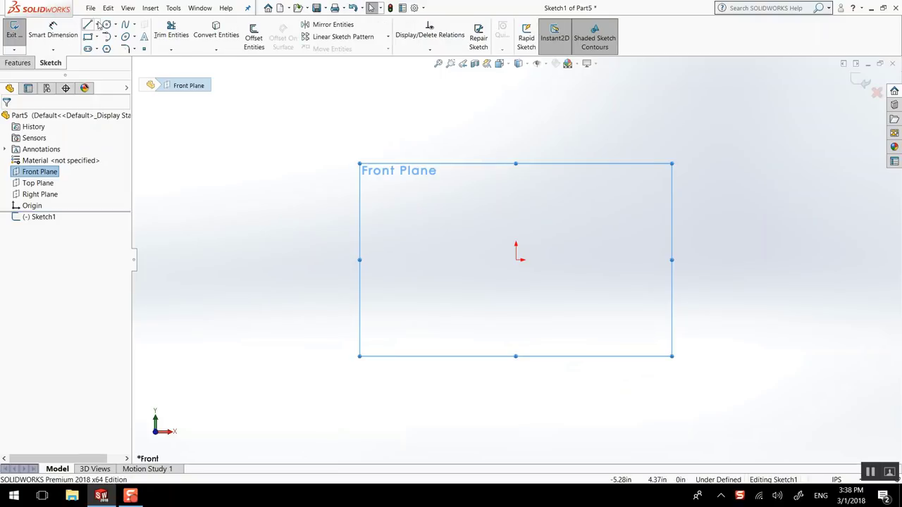
left_click(98, 25)
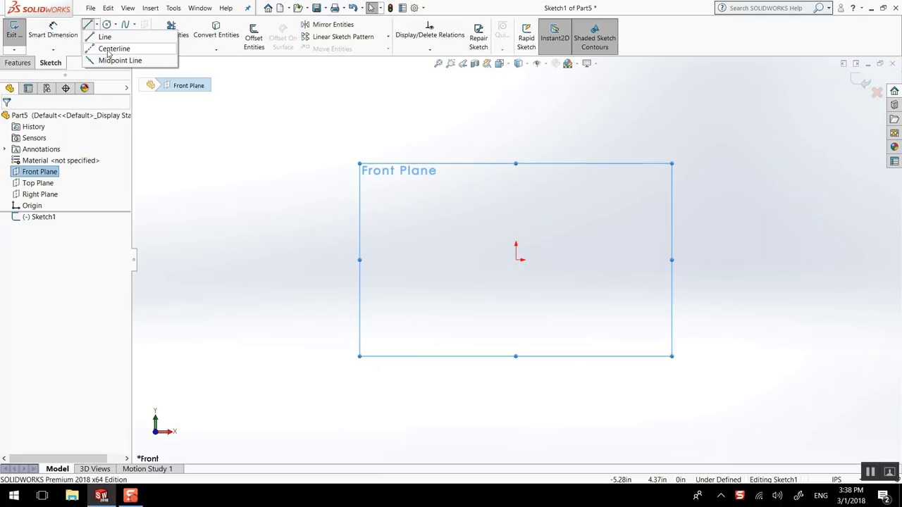
left_click(108, 49)
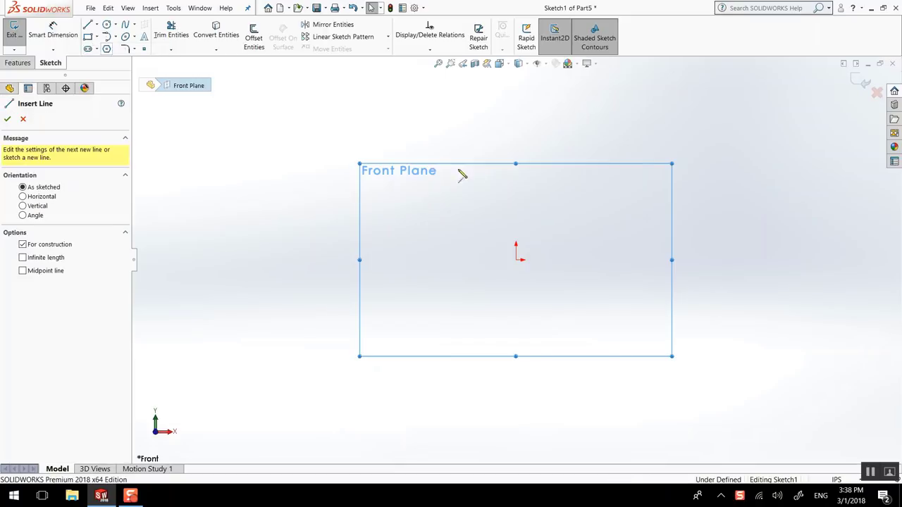
left_click(516, 156)
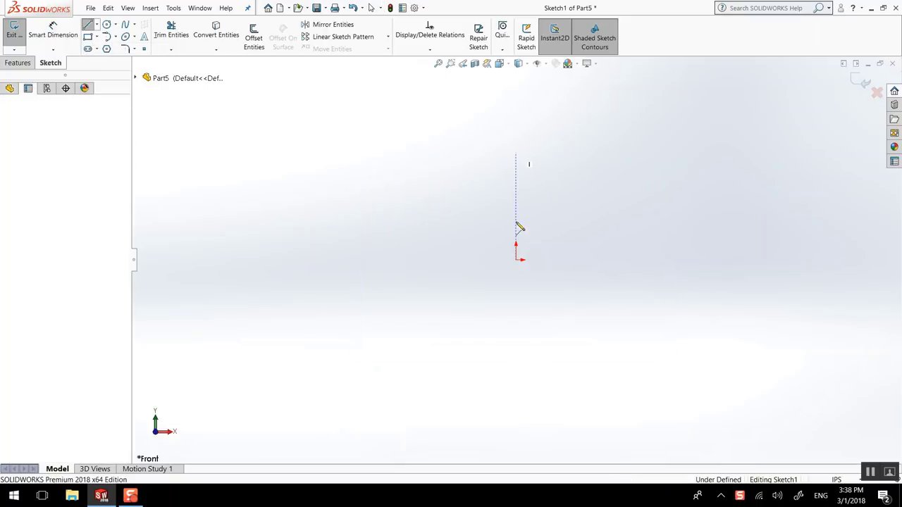
double_click(516, 380)
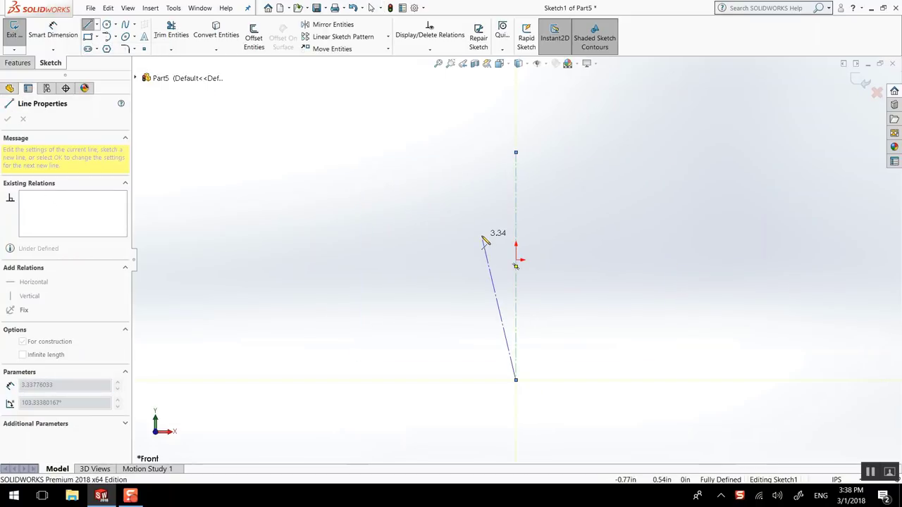
right_click(485, 237)
left_click(525, 255)
key("Escape")
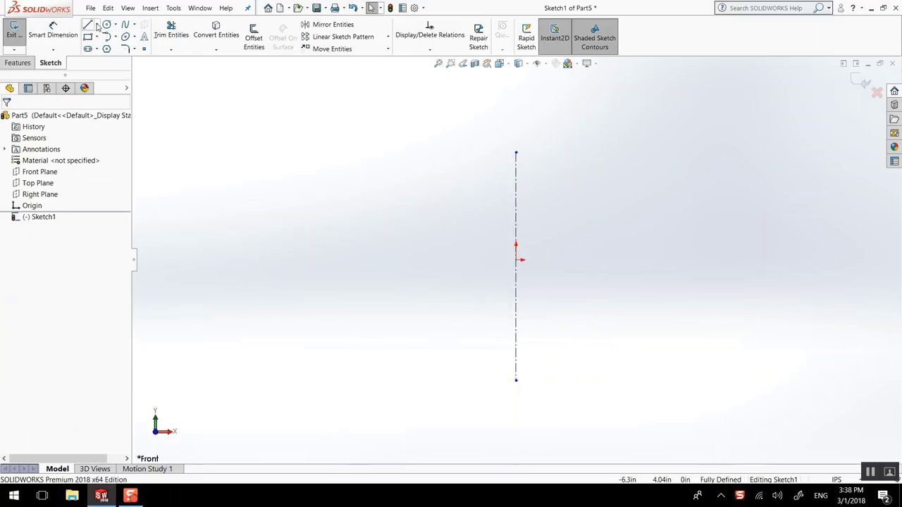
Draw a horizontal centerline crossing the vertical one at the origin.
left_click(98, 26)
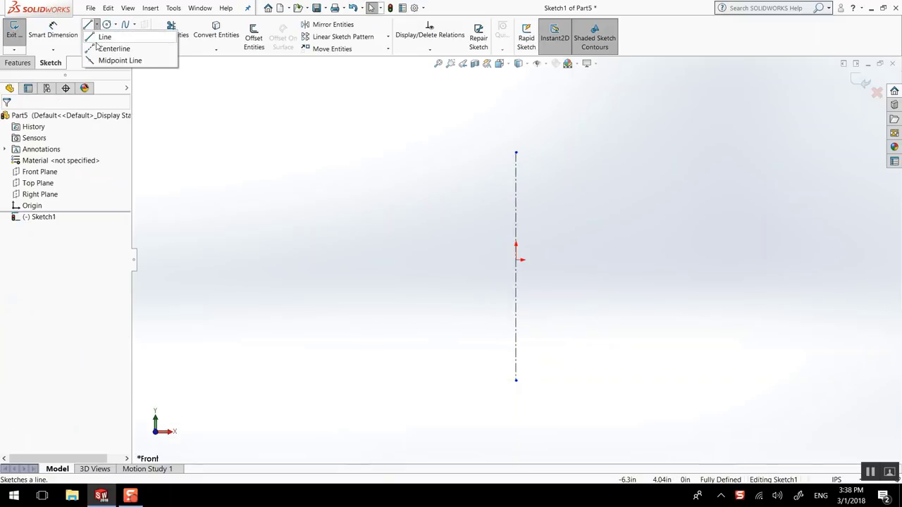
left_click(105, 49)
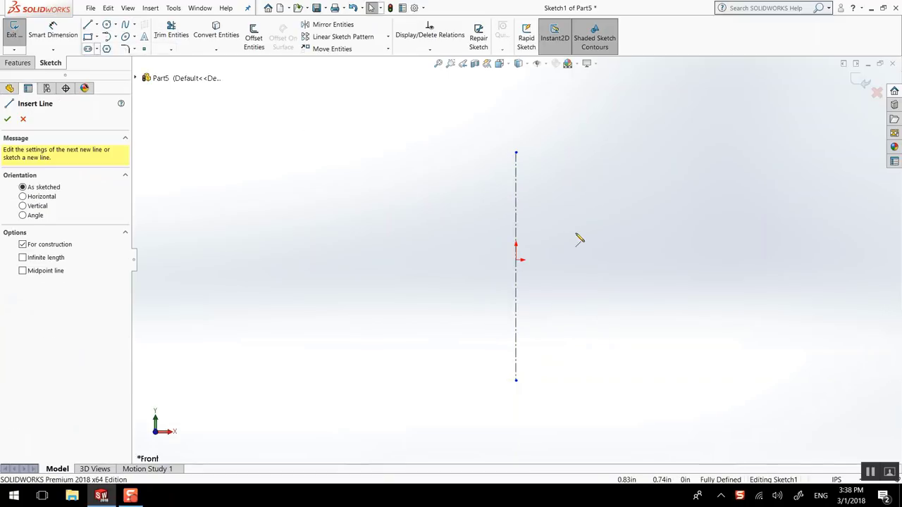
left_click(602, 261)
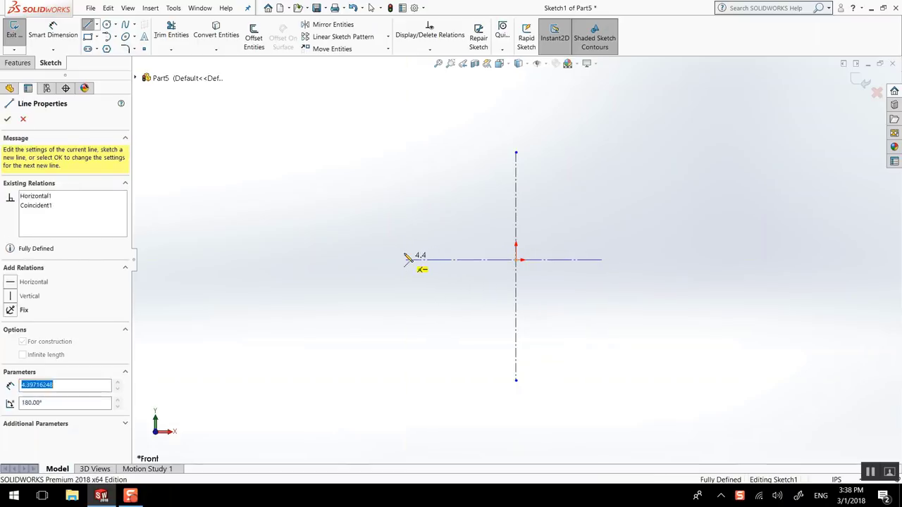
left_click(406, 259)
right_click(395, 222)
left_click(416, 228)
scroll(566, 205, "down", 2)
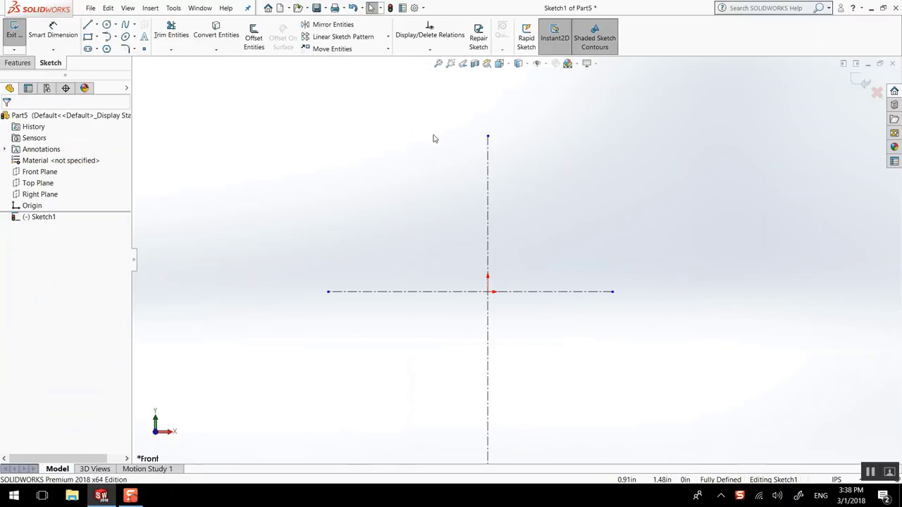
Draw the flange outline as a left vertical edge, a top horizontal edge and a sloping edge.
left_click(88, 24)
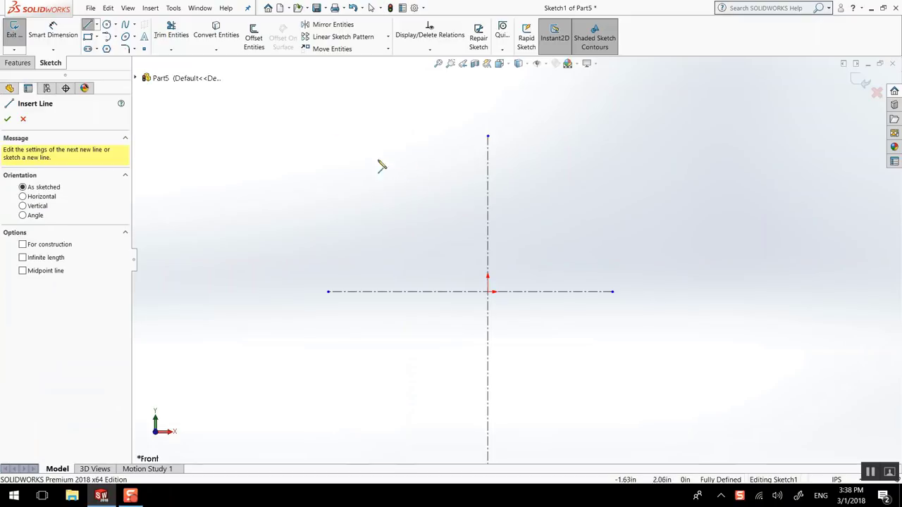
left_click(388, 192)
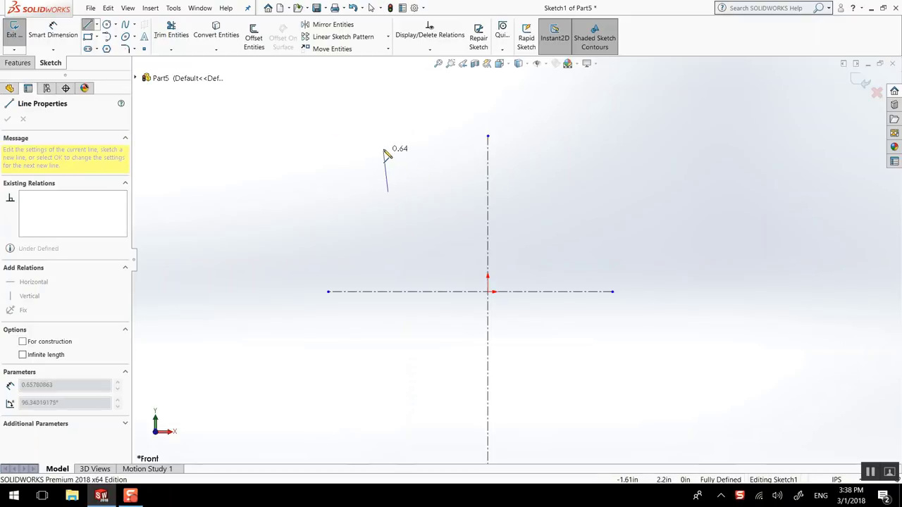
left_click(388, 149)
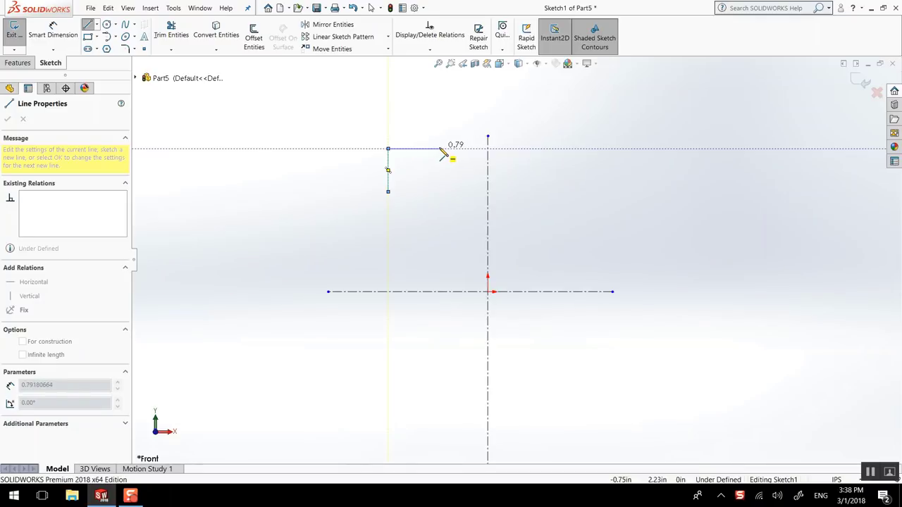
left_click(438, 149)
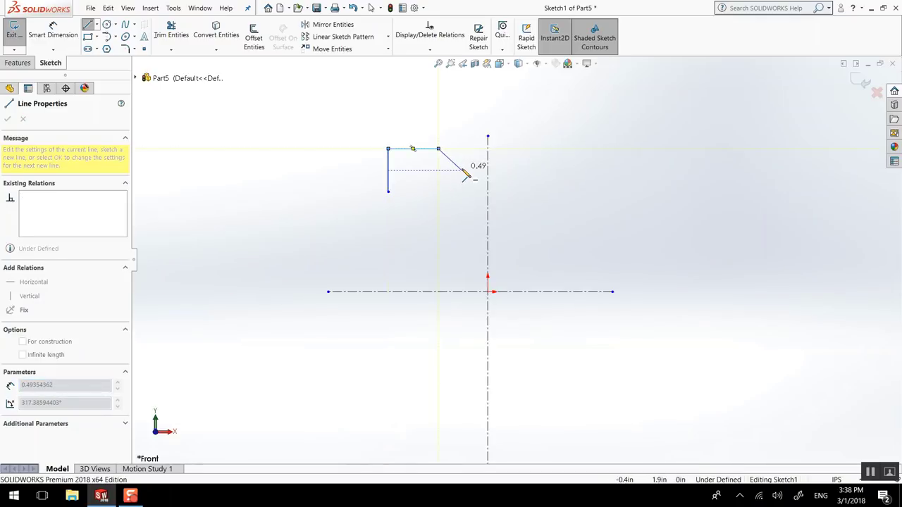
left_click(462, 169)
right_click(465, 128)
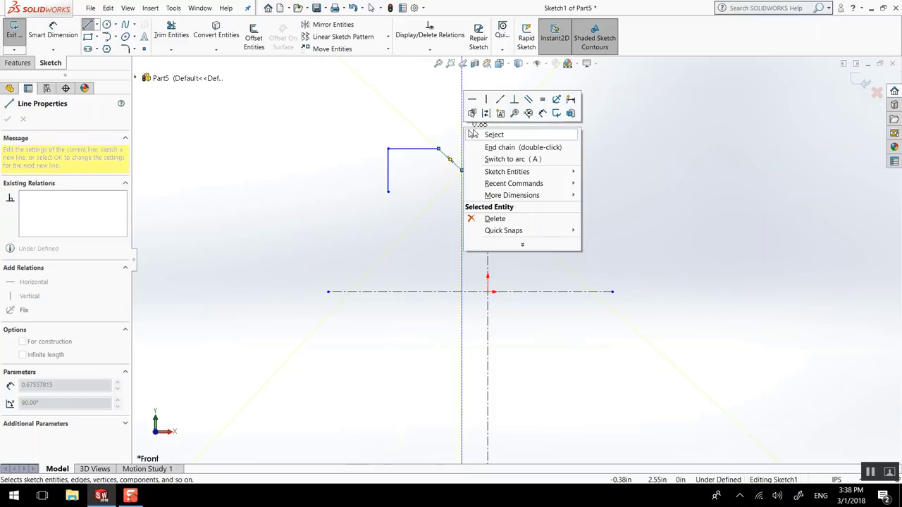
left_click(483, 133)
Switch the document units to CGS and exit the sketch.
left_click(836, 479)
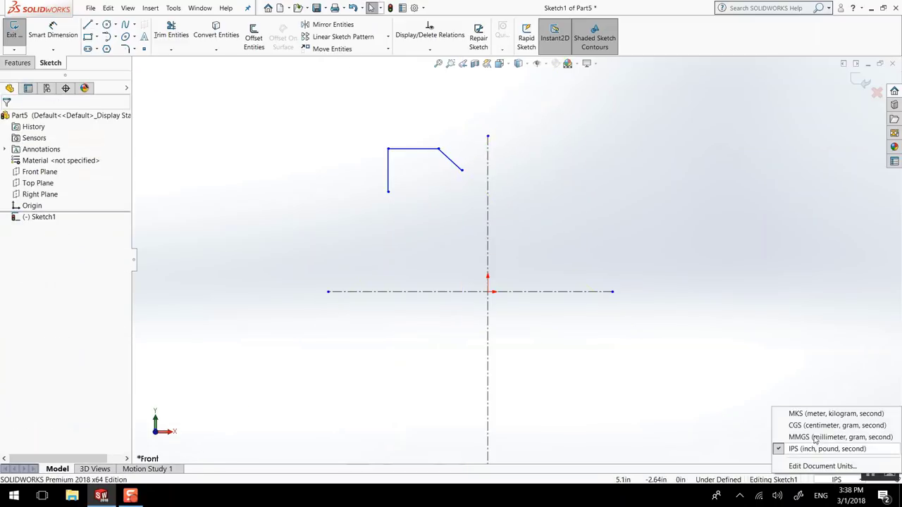
left_click(803, 425)
left_click(42, 217)
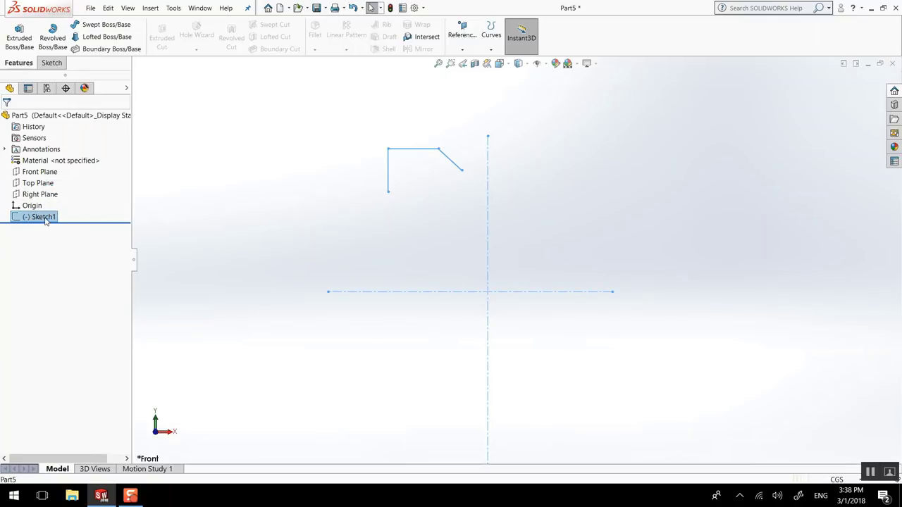
Reopen Sketch1 for editing.
left_click(486, 240)
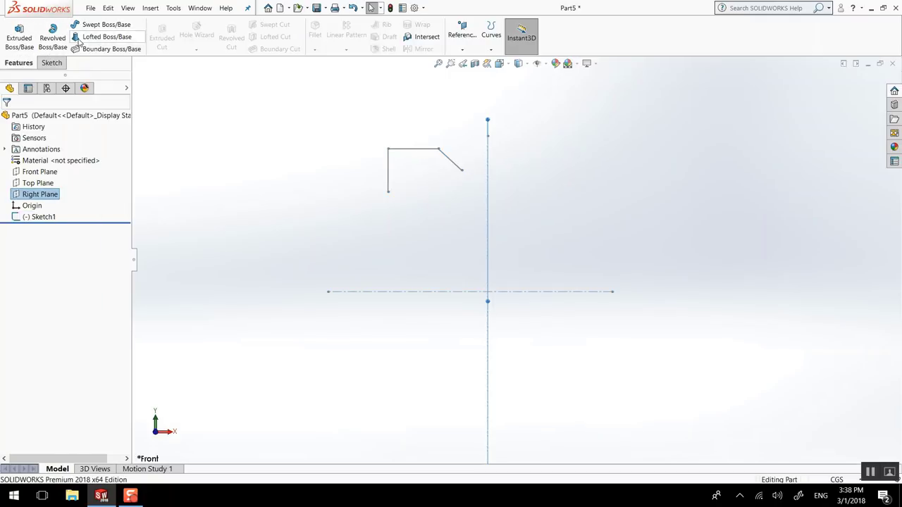
left_click(52, 62)
left_click(53, 32)
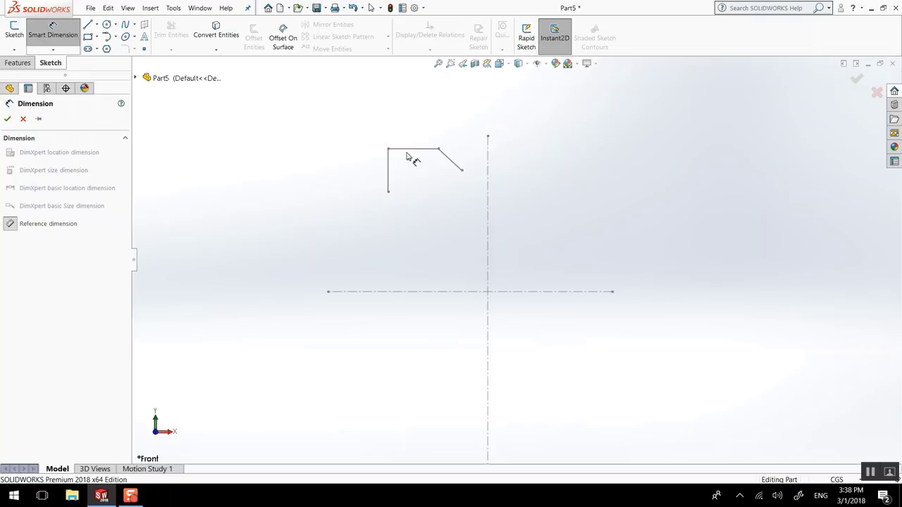
key("Escape")
left_click(51, 217)
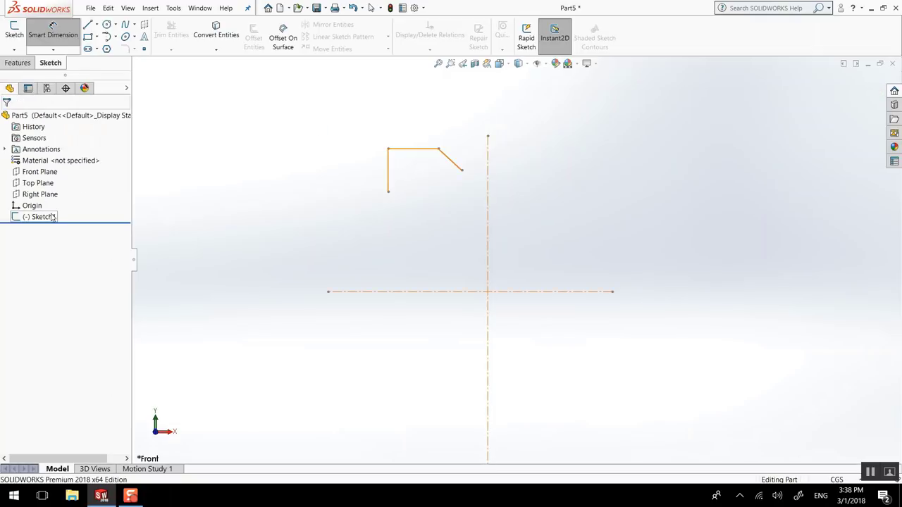
left_click(59, 185)
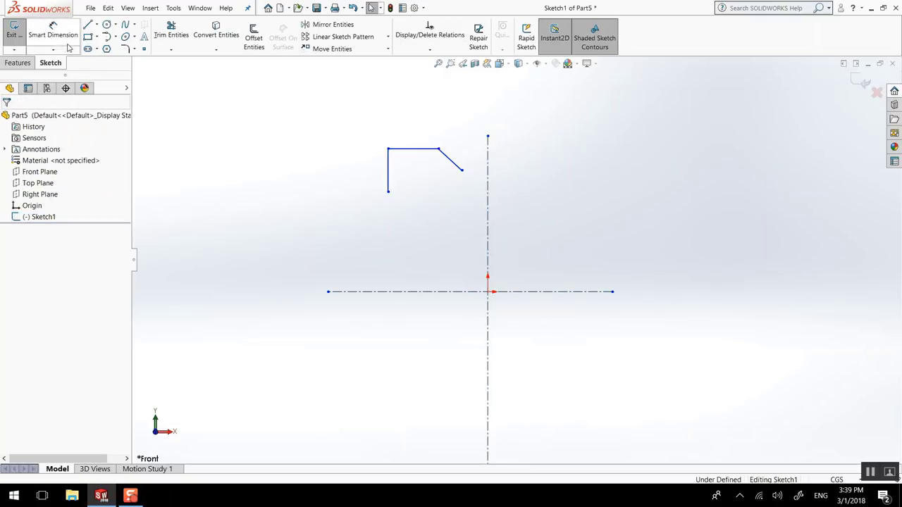
Dimension the outline's top line at 2 cm and its left vertical line at 1.5 cm.
left_click(423, 148)
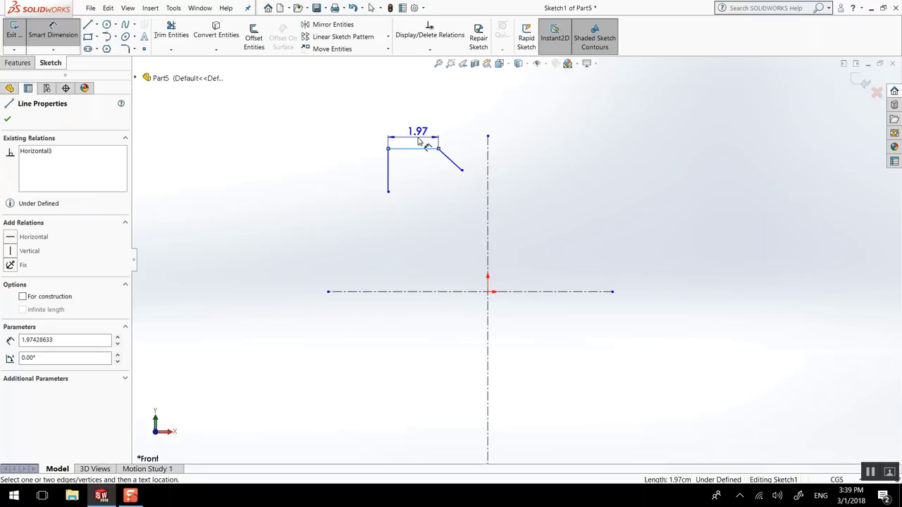
left_click(417, 140)
type("2")
key("Return")
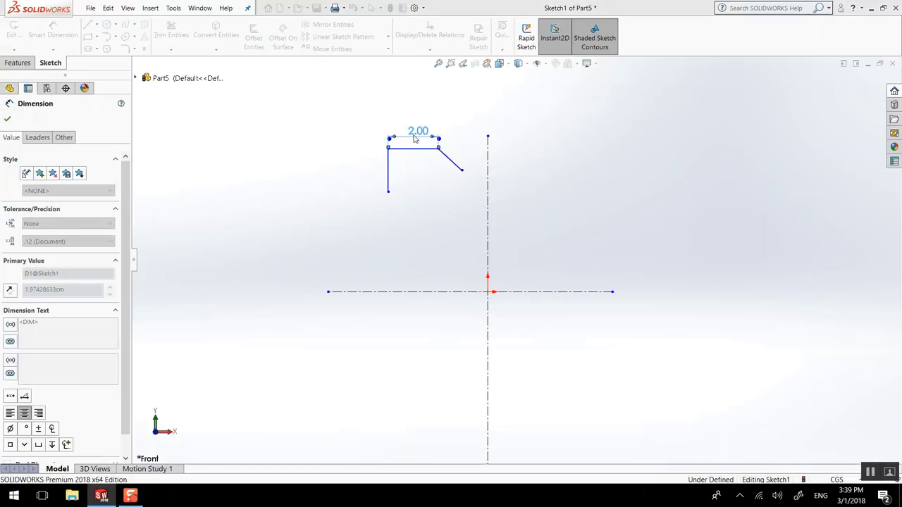
left_click(388, 172)
left_click(373, 172)
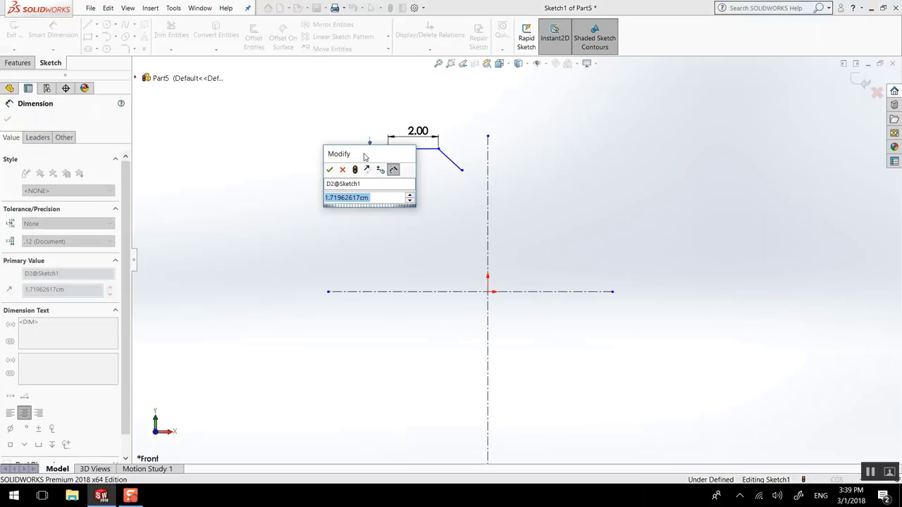
type("1.5")
key("Return")
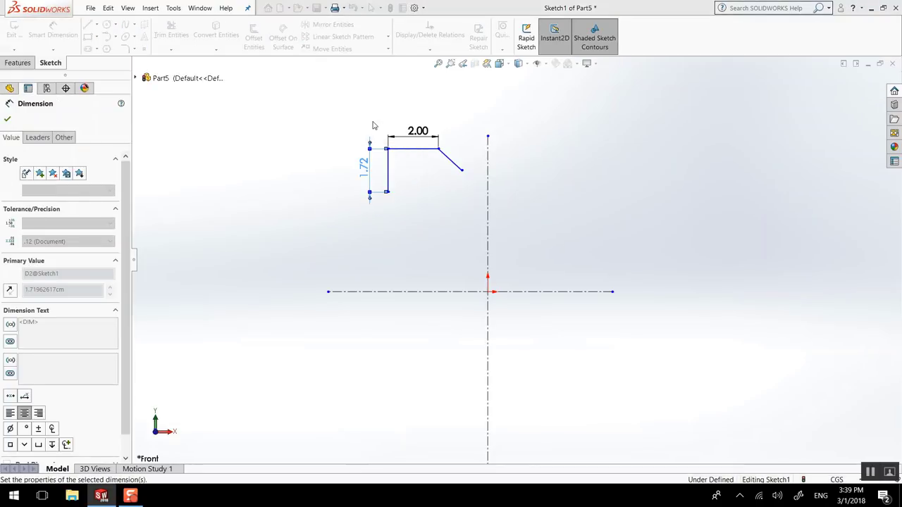
left_click(8, 120)
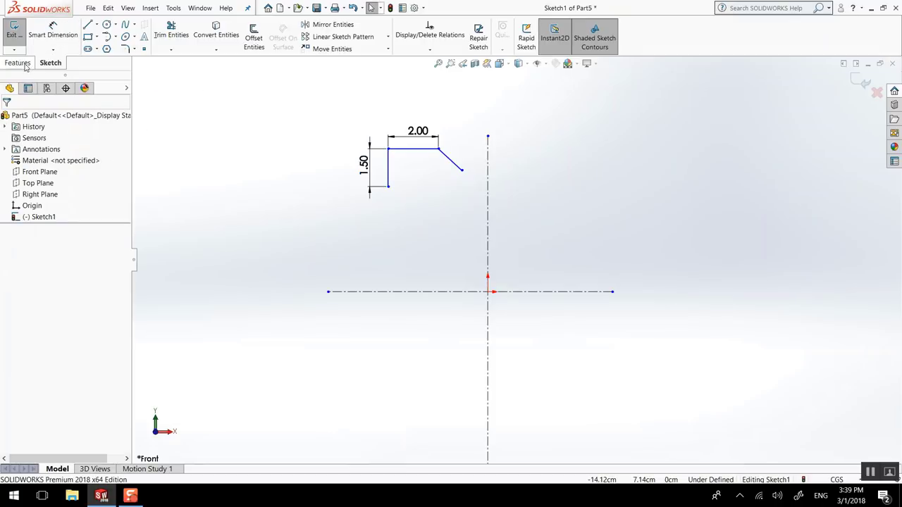
Add a bottom horizontal line starting from the outline's lower-left corner.
left_click(87, 24)
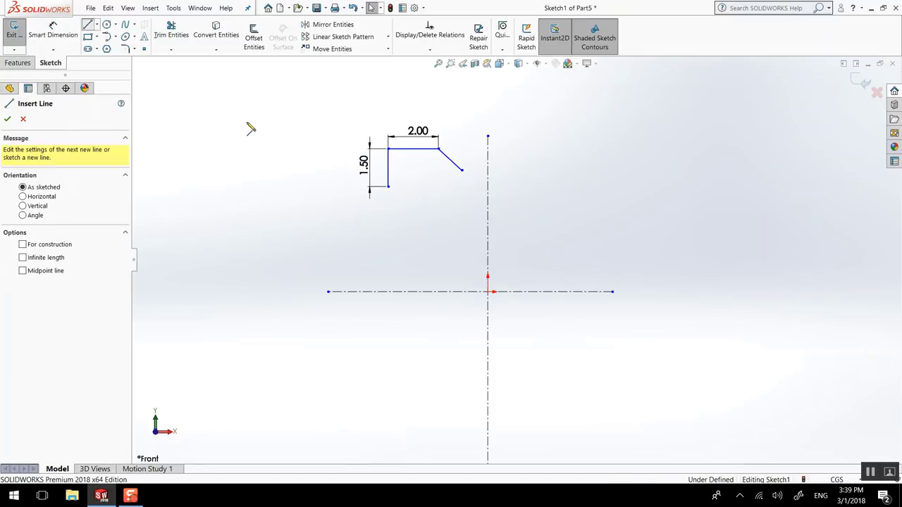
left_click(388, 187)
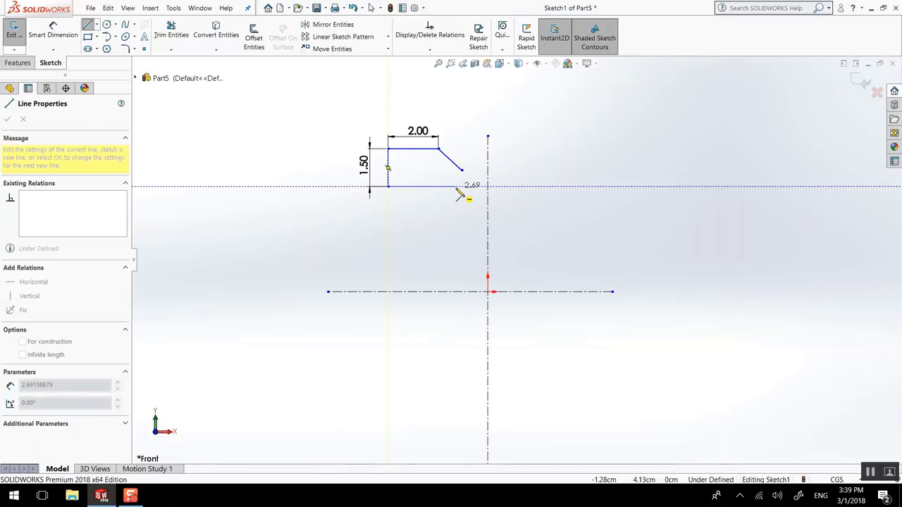
right_click(442, 184)
left_click(464, 185)
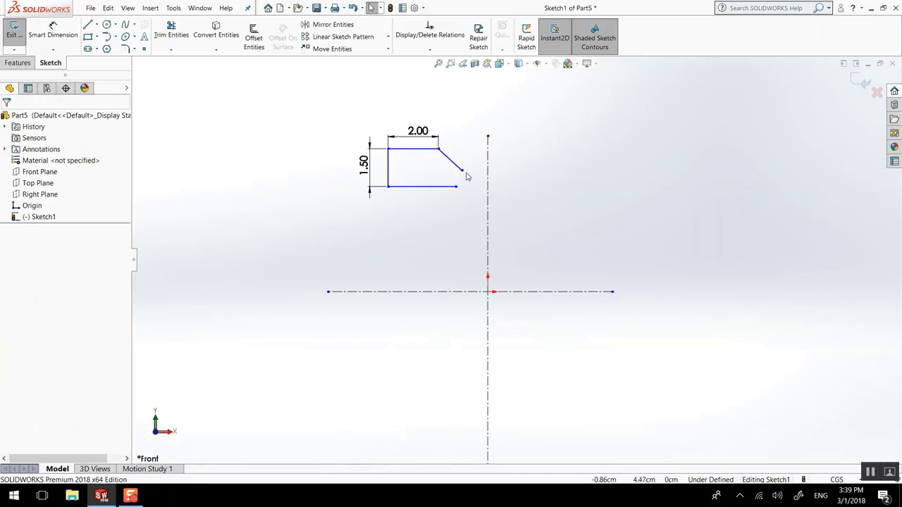
Change the left vertical edge dimension from 1.50 to 2 cm.
left_click(364, 158)
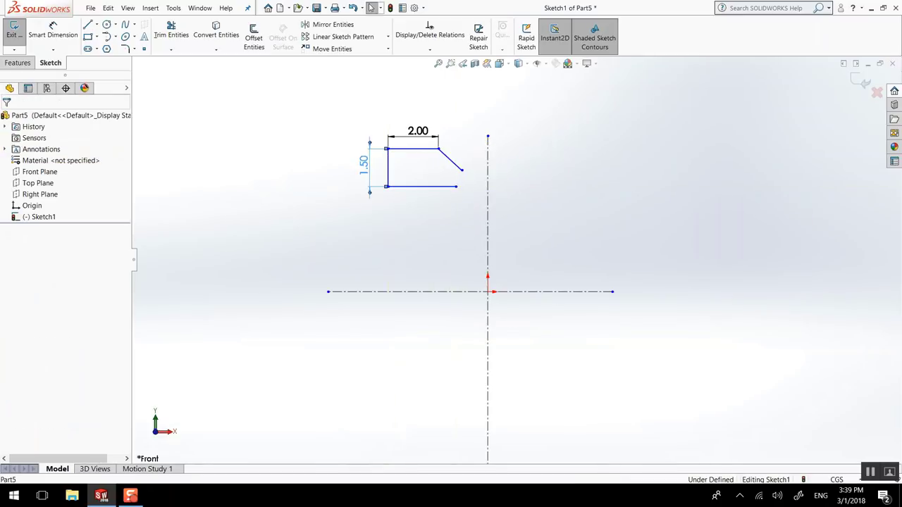
double_click(366, 168)
type("2")
key("Return")
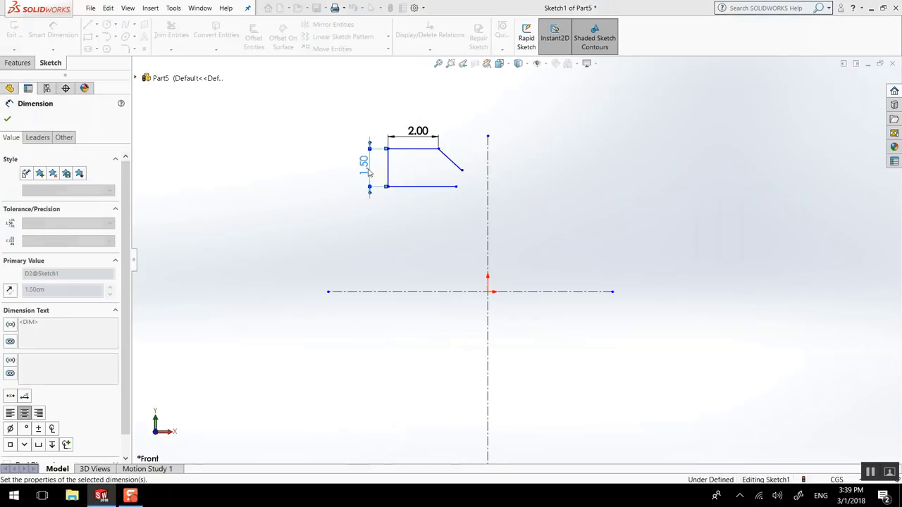
left_click(8, 120)
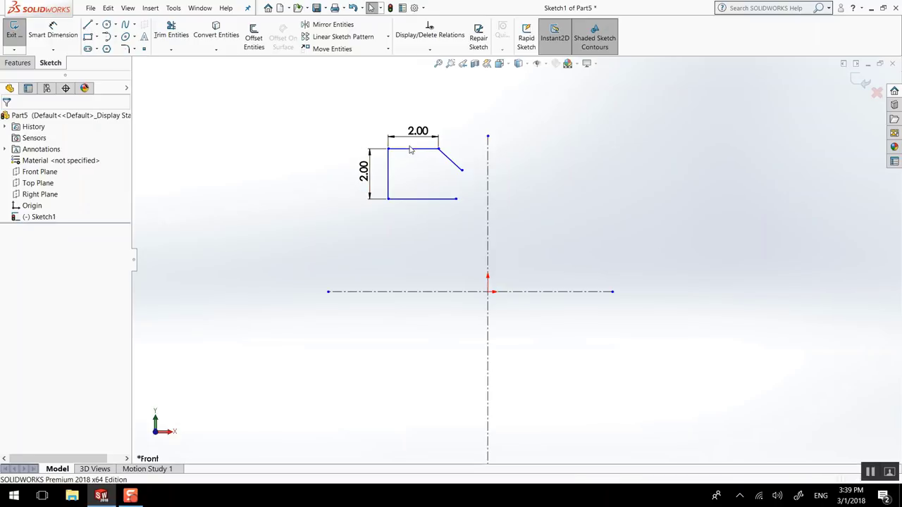
Mirror the flange outline across the vertical centerline.
left_click(453, 166)
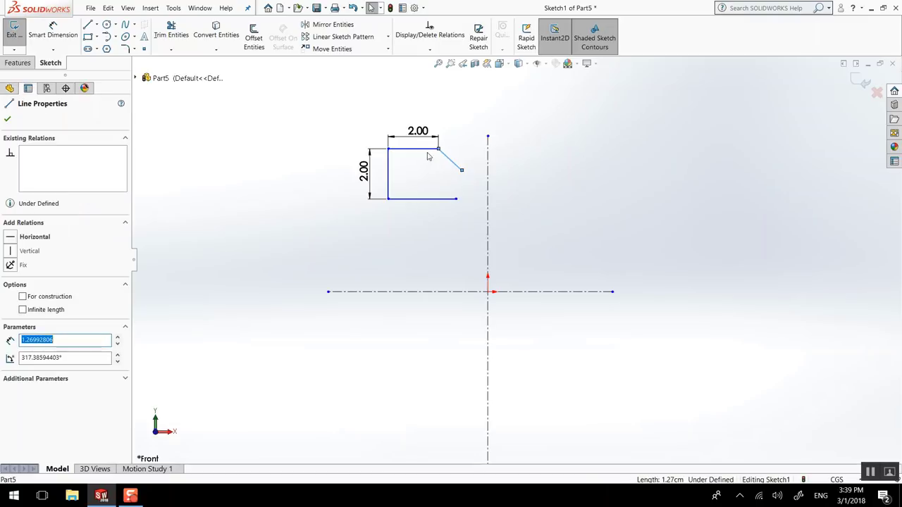
left_click(426, 149, "ctrl")
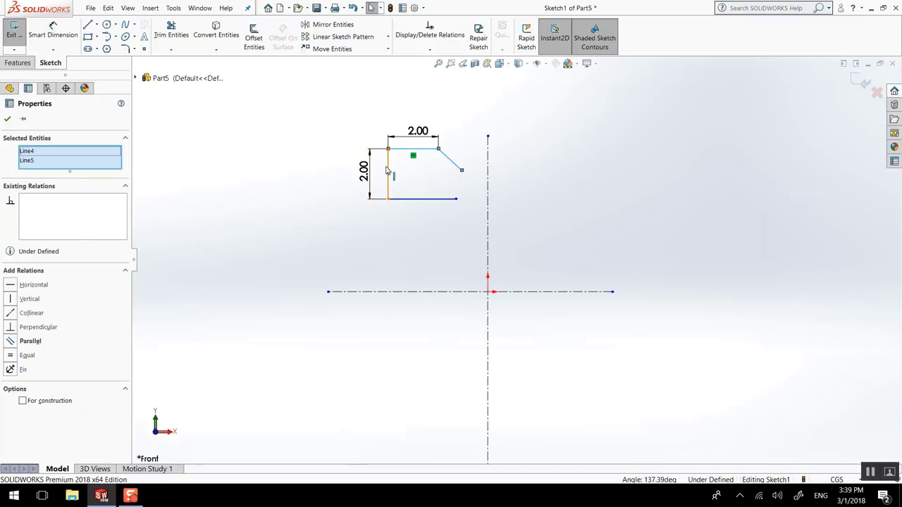
left_click(387, 170, "ctrl")
left_click(419, 198)
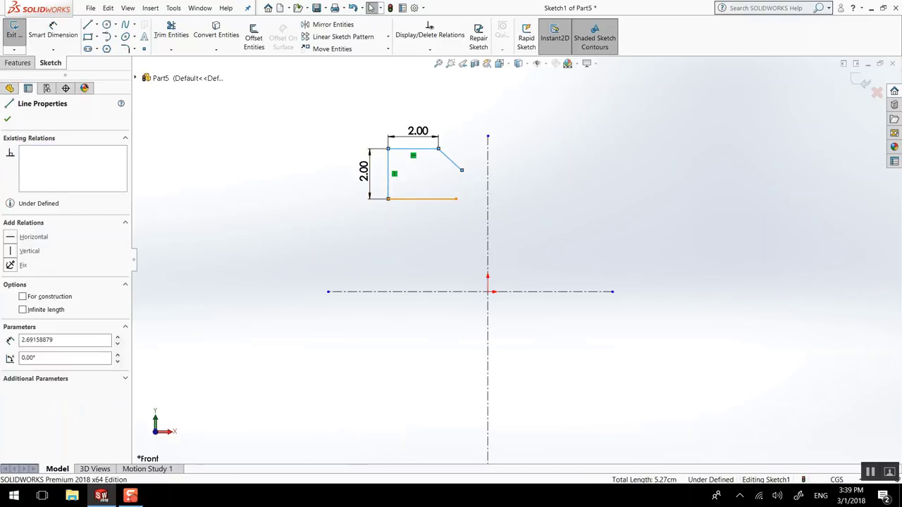
double_click(419, 199)
left_click(343, 24)
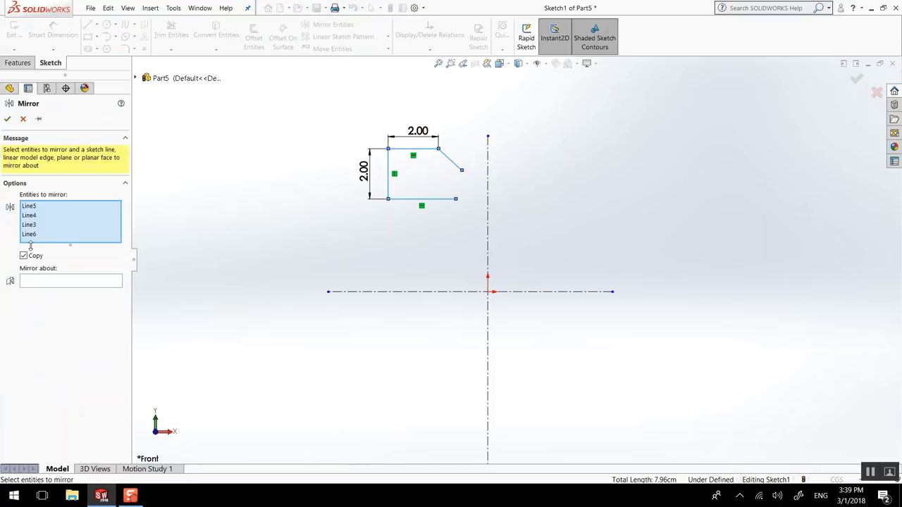
left_click(88, 282)
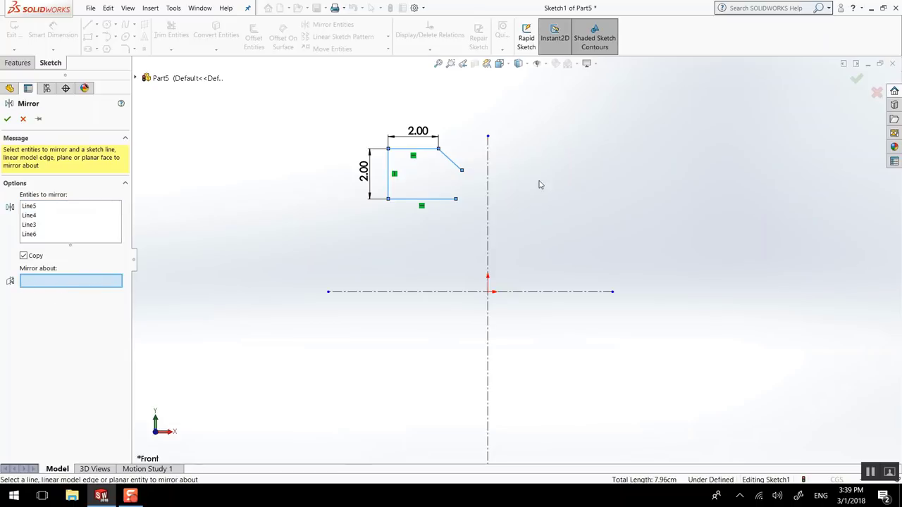
left_click(488, 163)
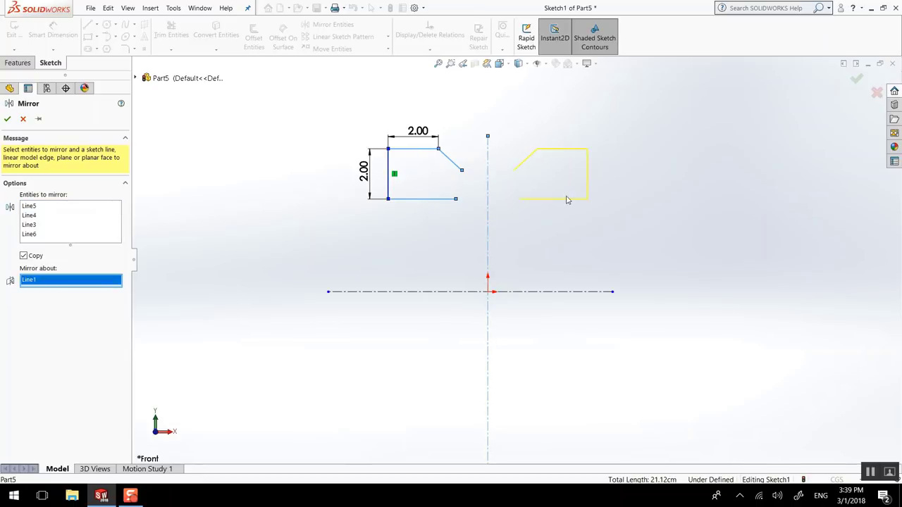
left_click(6, 119)
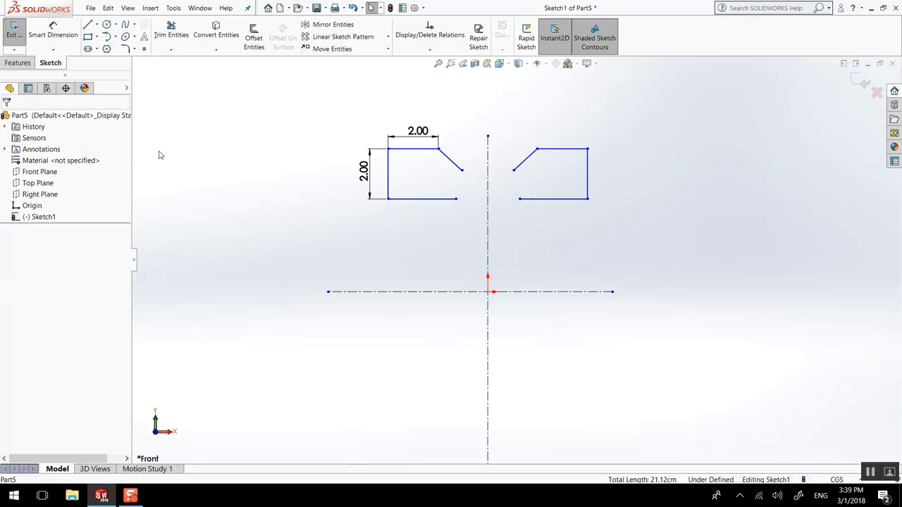
Mirror both upper flange outlines across the horizontal centerline.
left_click_drag(610, 127, 507, 227)
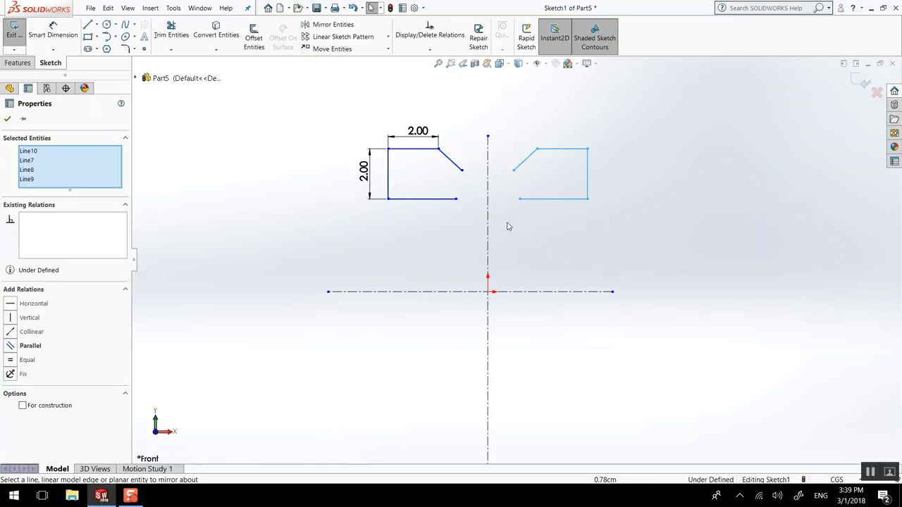
left_click(388, 181, "ctrl")
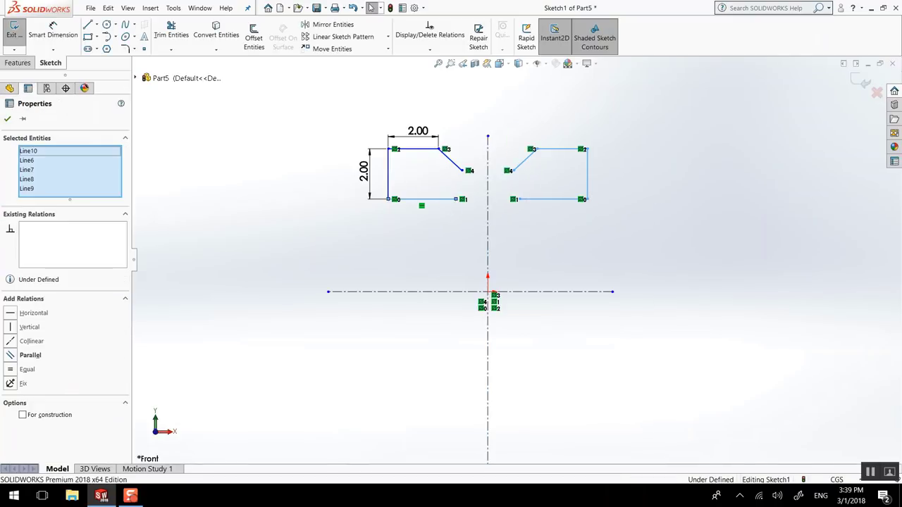
left_click(414, 149, "ctrl")
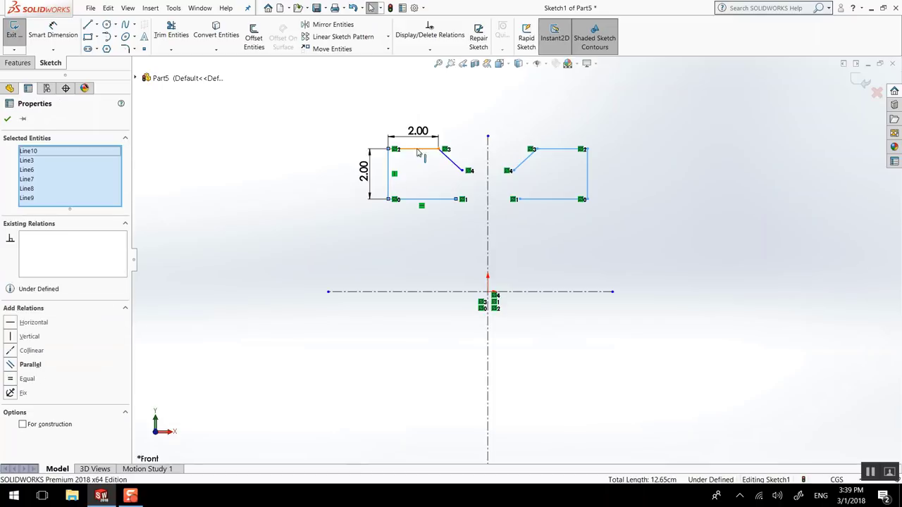
left_click(458, 169, "ctrl")
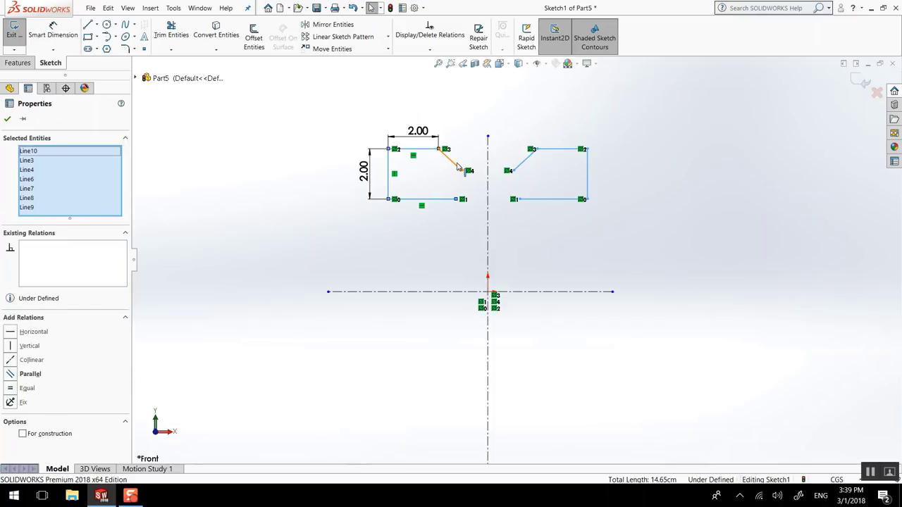
left_click(585, 169, "ctrl")
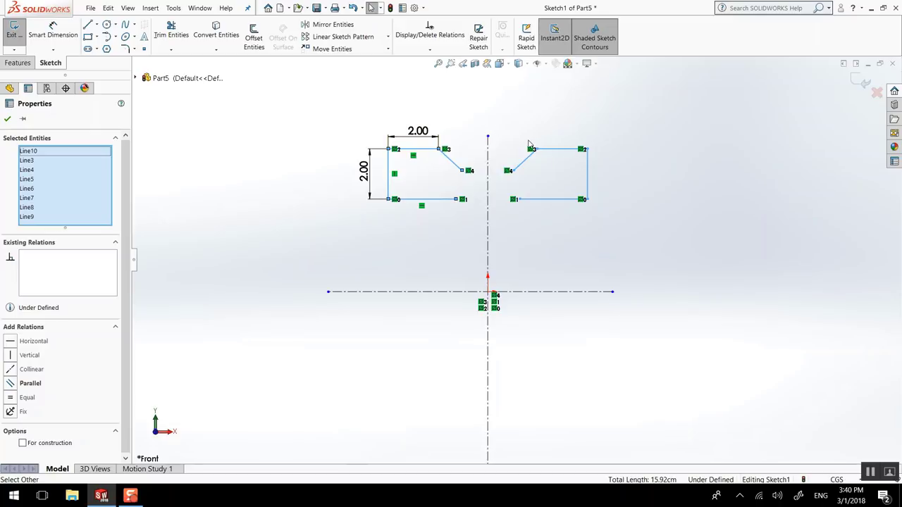
left_click(325, 25)
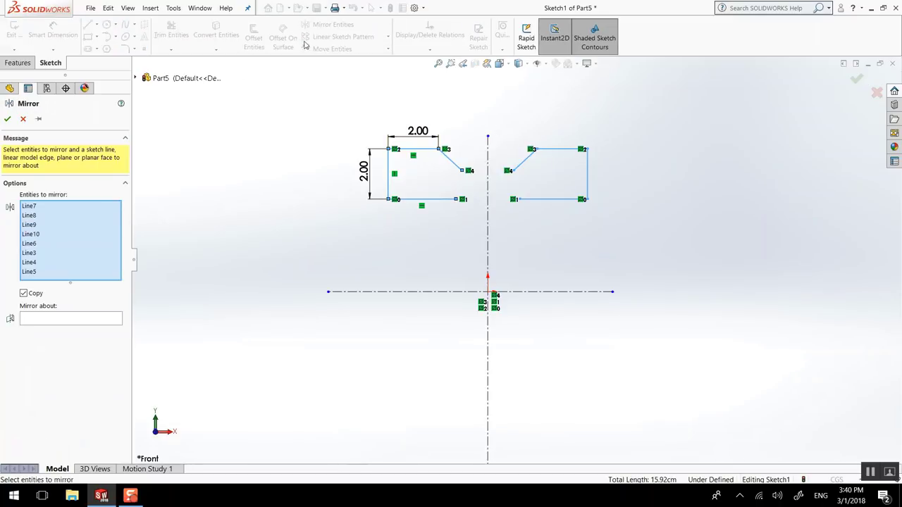
left_click(60, 320)
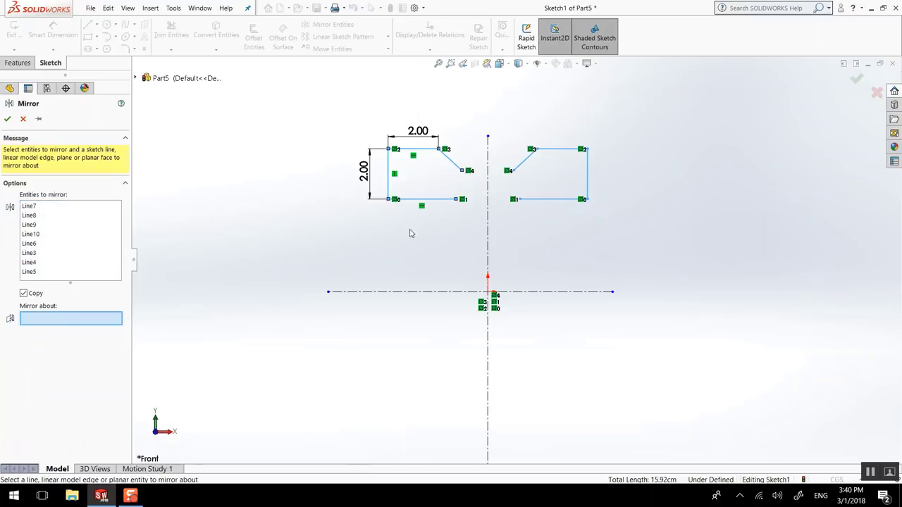
left_click(438, 293)
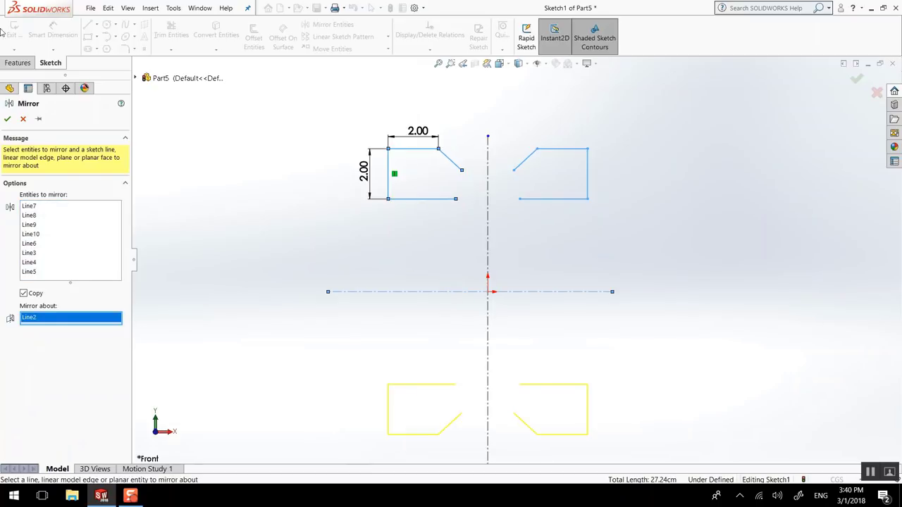
left_click(7, 116)
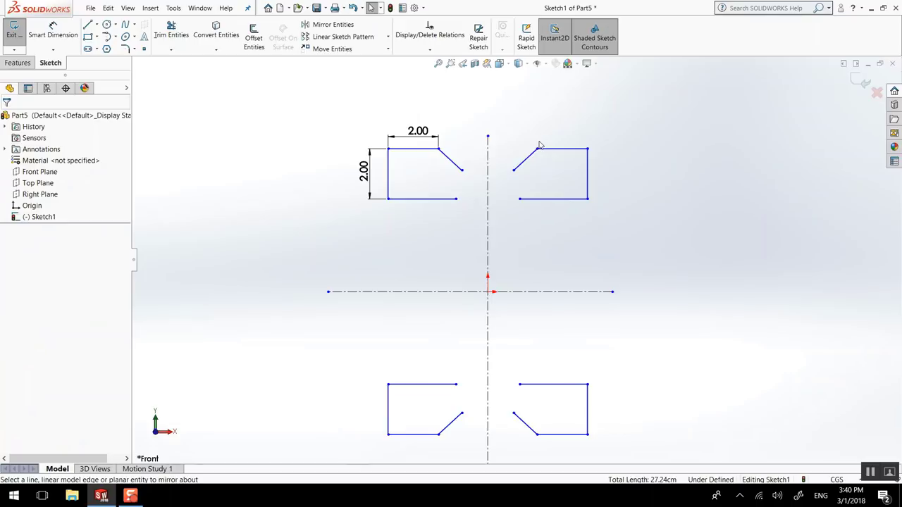
Draw horizontal lines joining the two upper outlines at their diagonal ends and bottom ends.
left_click(88, 26)
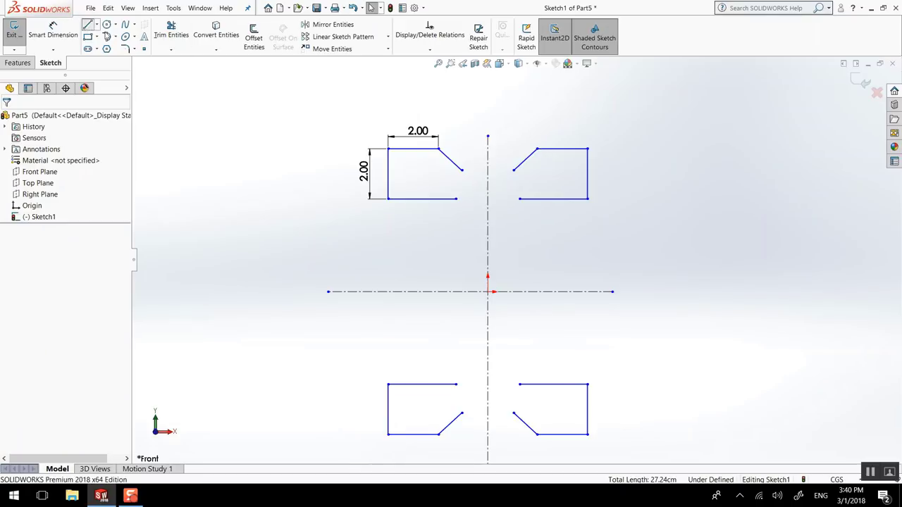
left_click(461, 170)
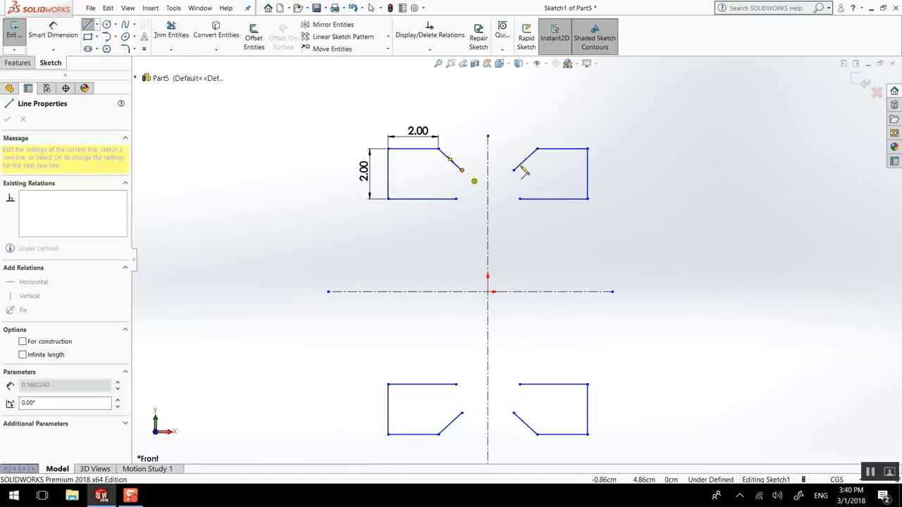
left_click(513, 170)
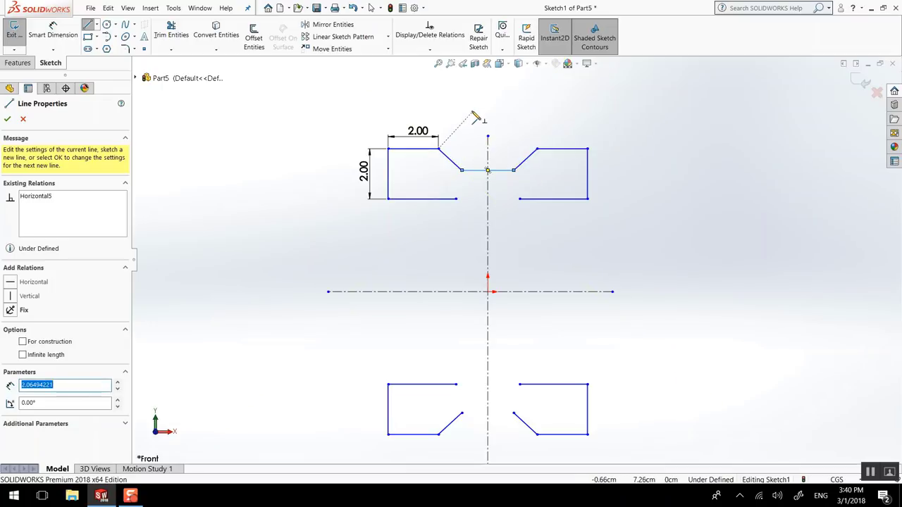
left_click(456, 199)
left_click(519, 199)
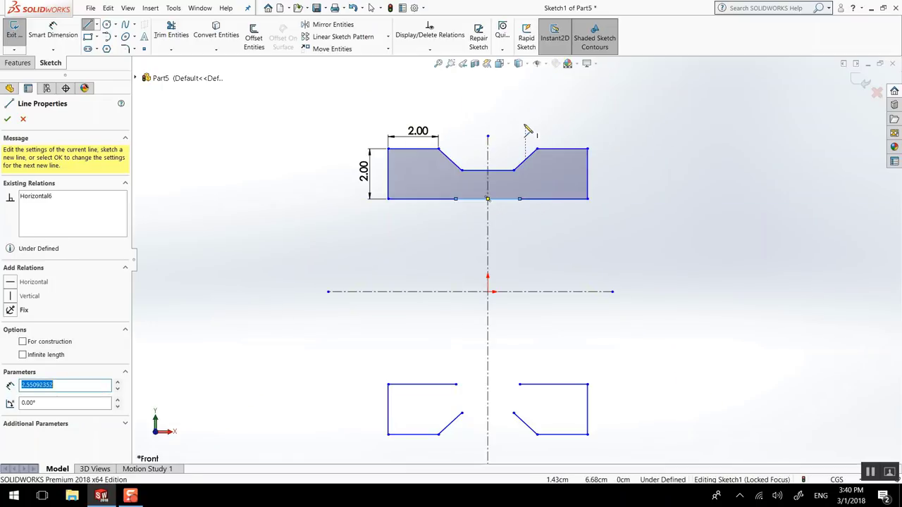
right_click(527, 131)
left_click(546, 132)
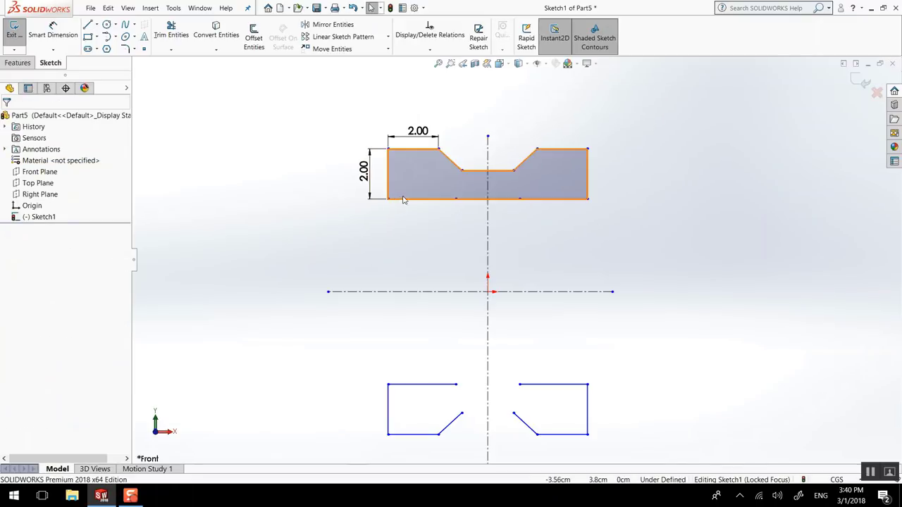
Delete the bottom middle connecting line to leave that gap open.
left_click(553, 199)
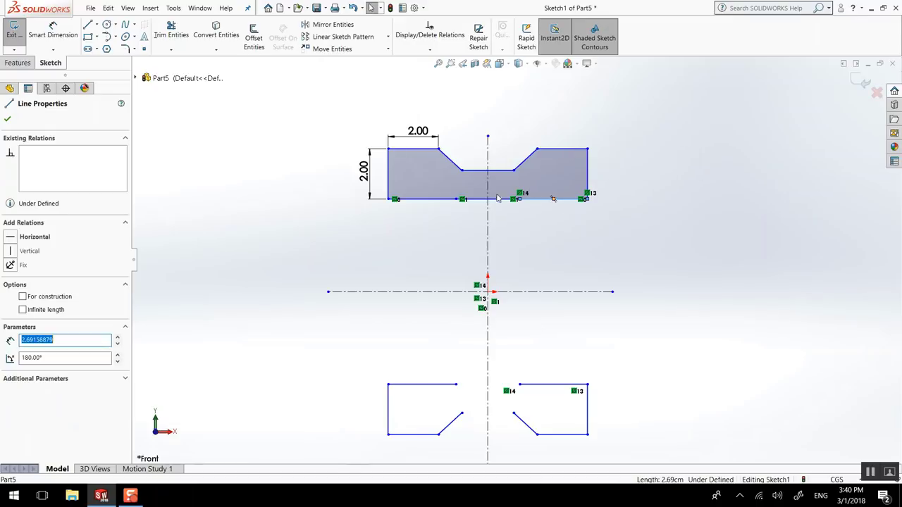
key("Escape")
key("ctrl+a")
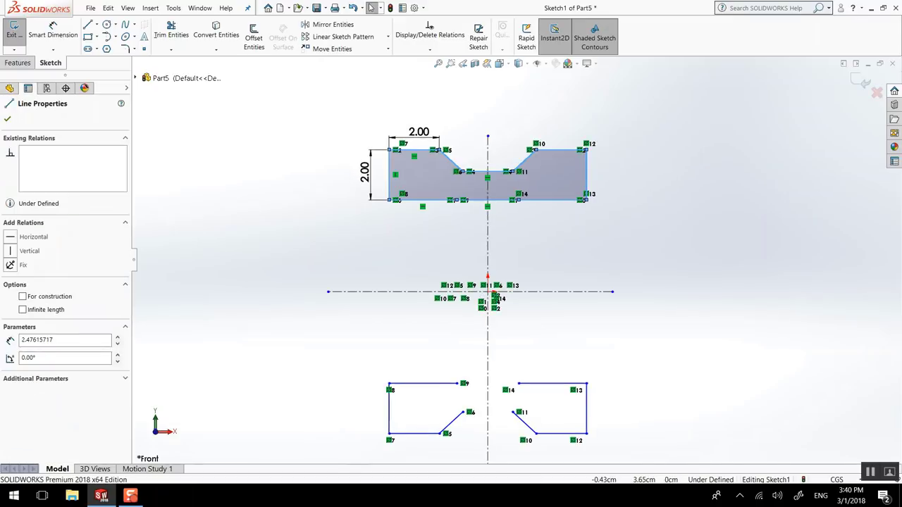
key("Escape")
left_click(474, 201)
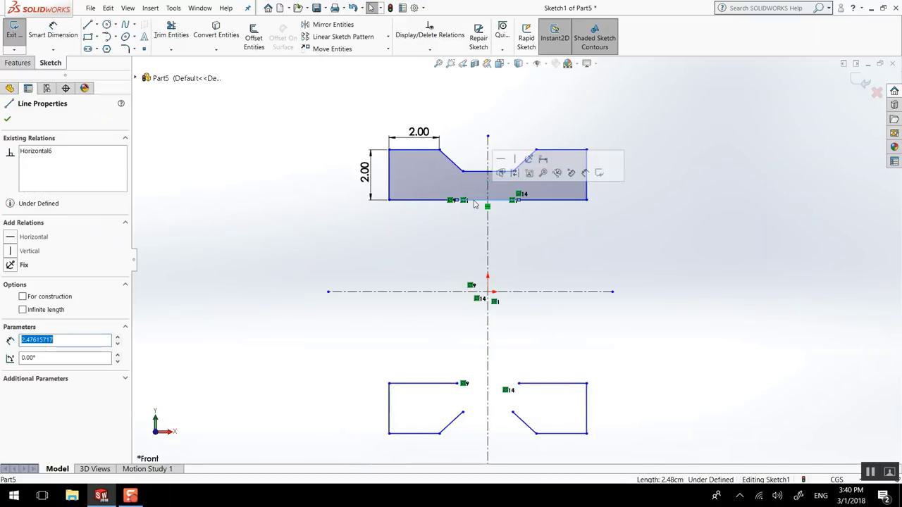
key("Delete")
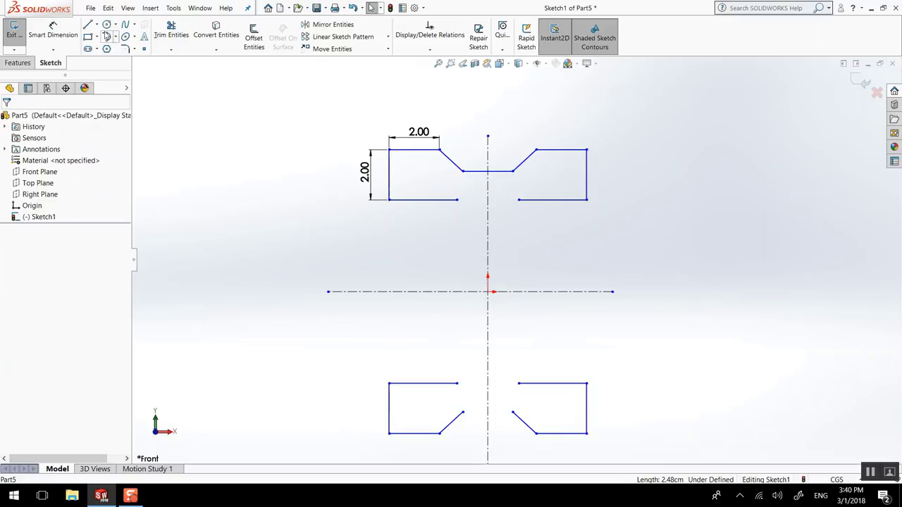
Draw the left and right vertical web edges from the upper to the lower flange.
left_click(88, 27)
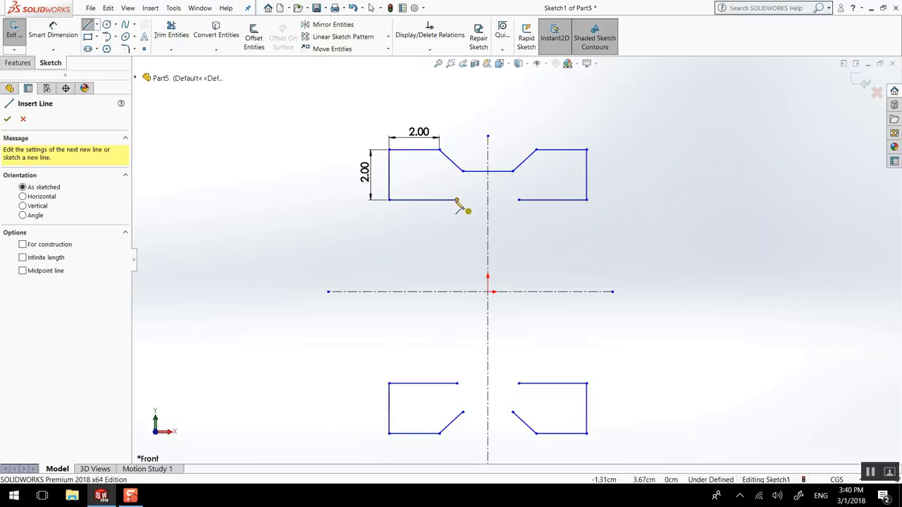
left_click_drag(456, 201, 457, 383)
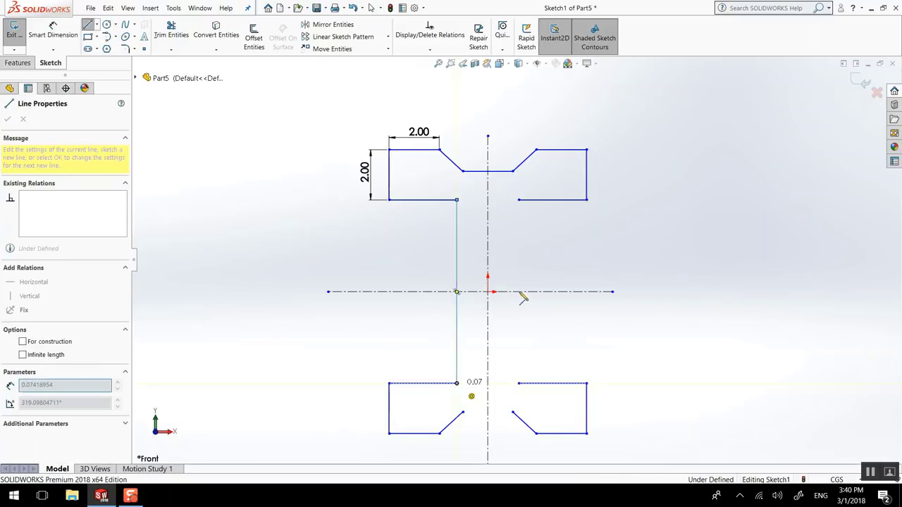
key("Escape")
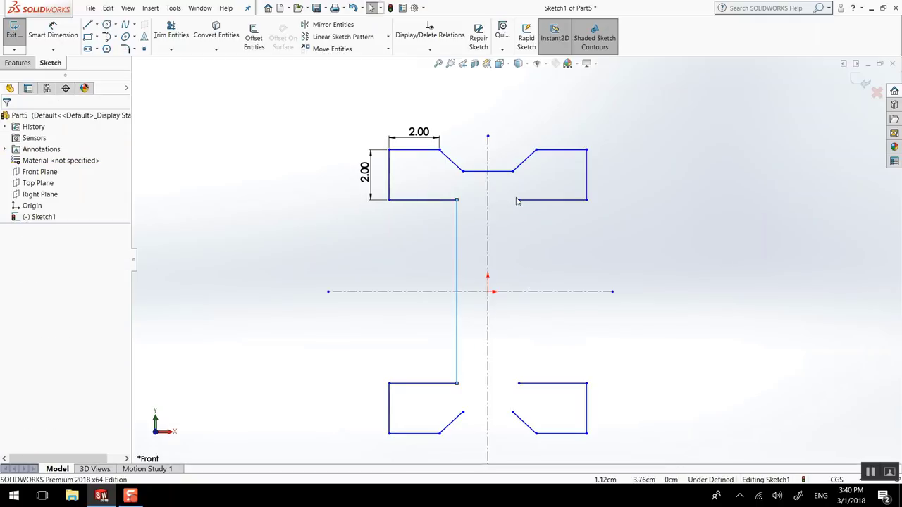
key("l")
left_click(518, 199)
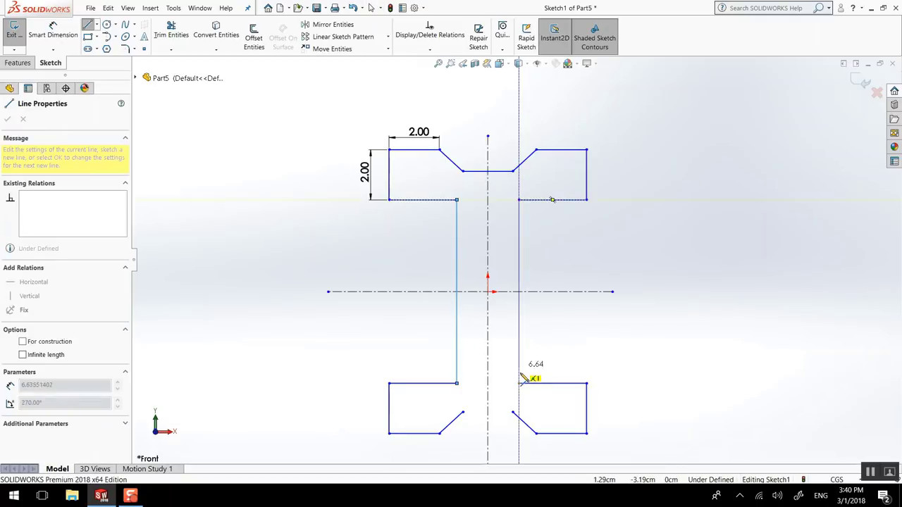
left_click(518, 383)
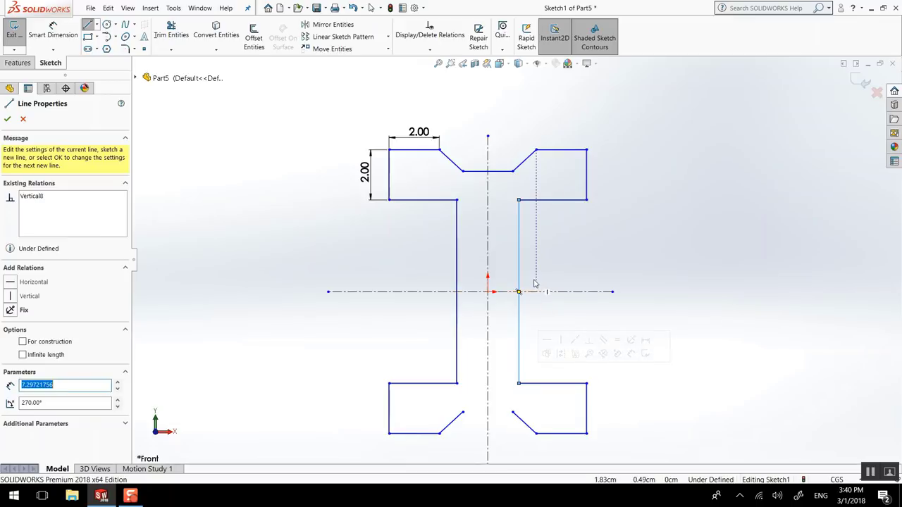
Close the profile with a horizontal line between the lower chamfer ends.
key("Escape")
key("l")
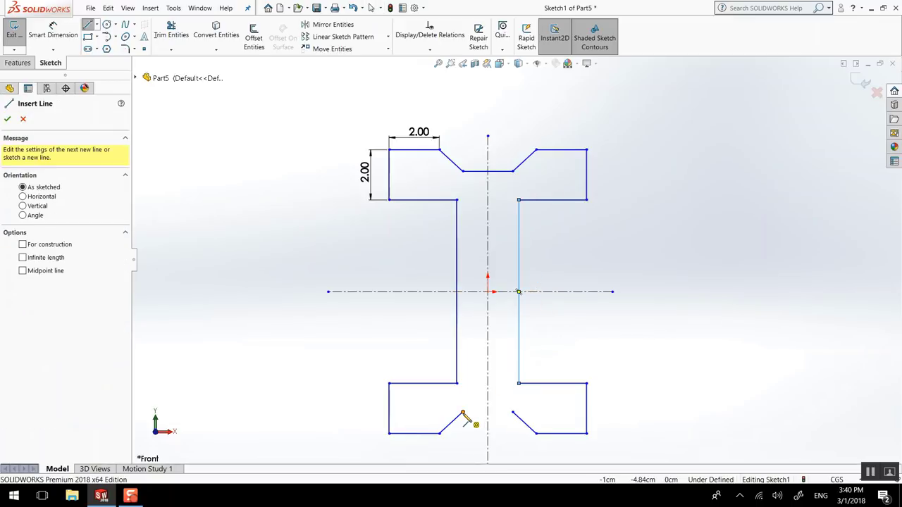
left_click(463, 412)
left_click(513, 412)
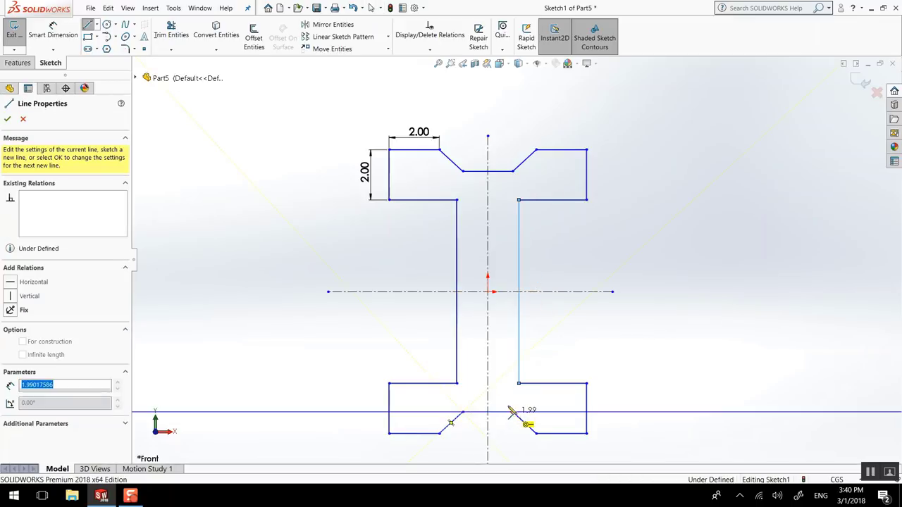
key("Escape")
left_click(66, 32)
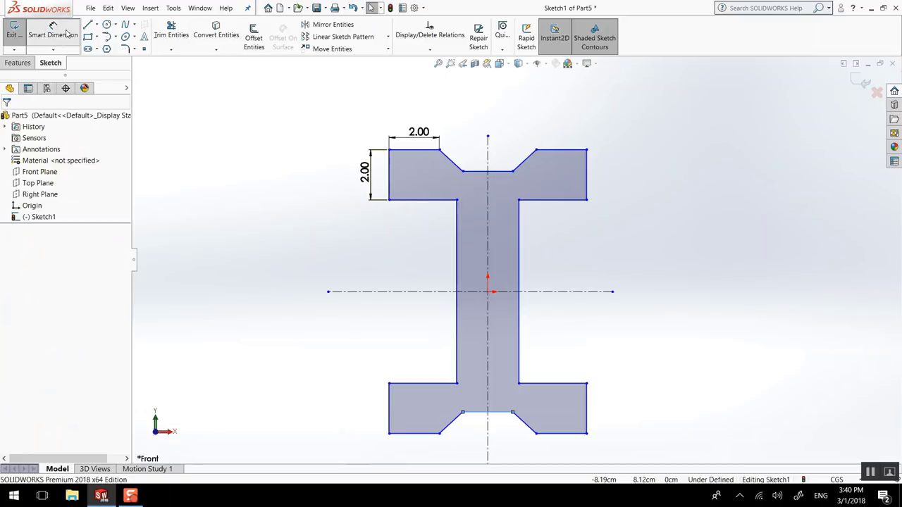
Try dimensioning the top-left chamfer against the flat edge, discarding the unwanted 0.43 distance.
left_click(452, 162)
left_click(484, 175)
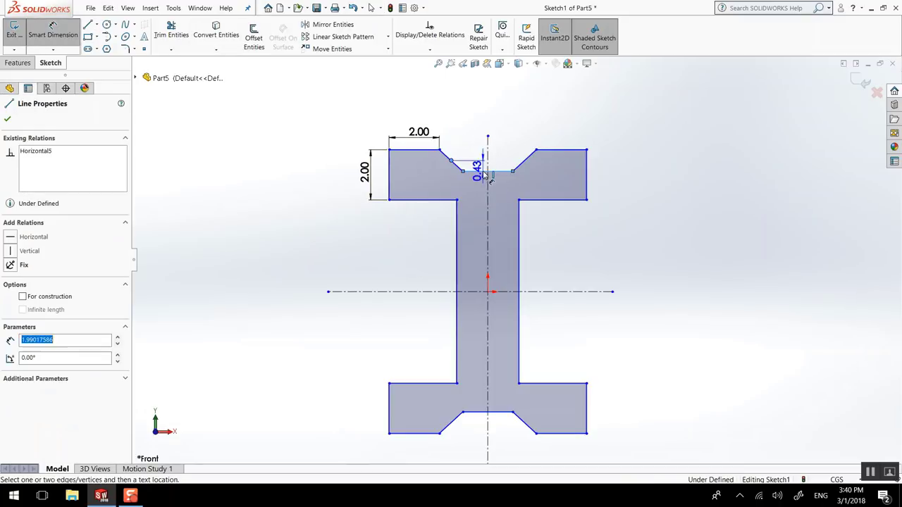
key("Escape")
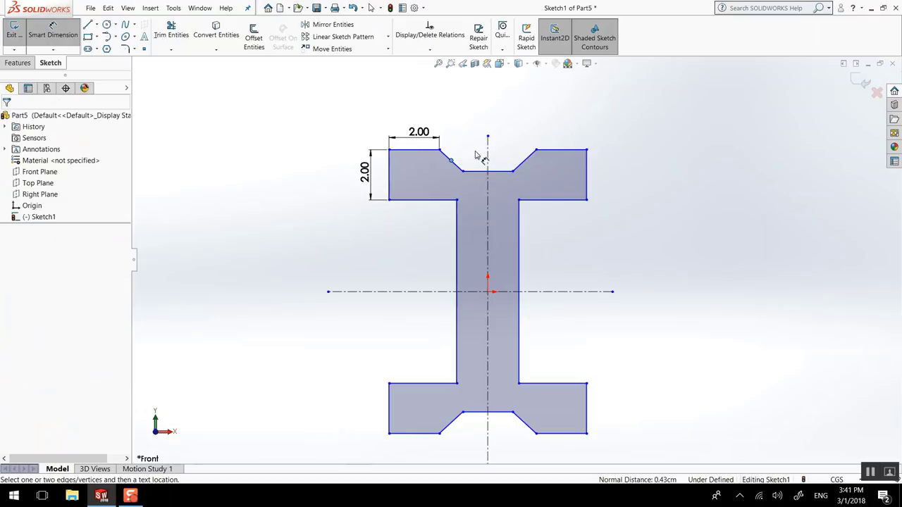
scroll(479, 142, "down", 3)
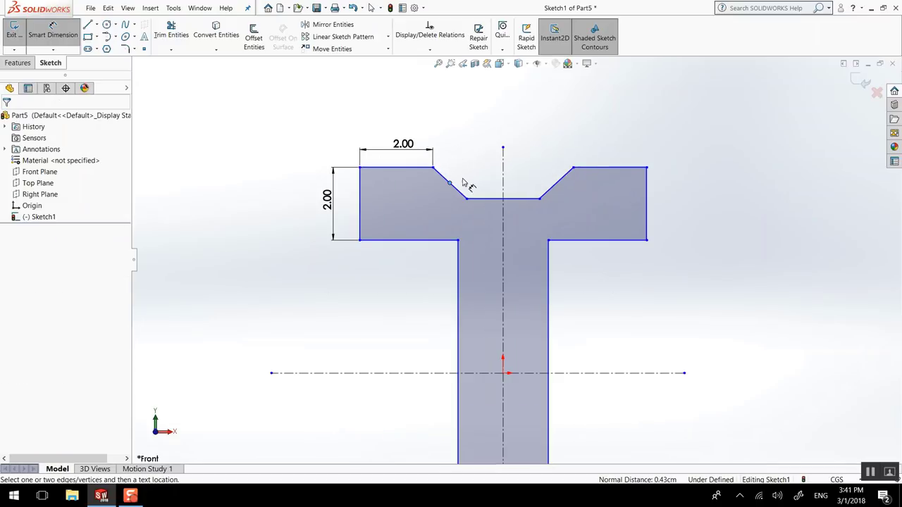
left_click(473, 185)
key("Escape")
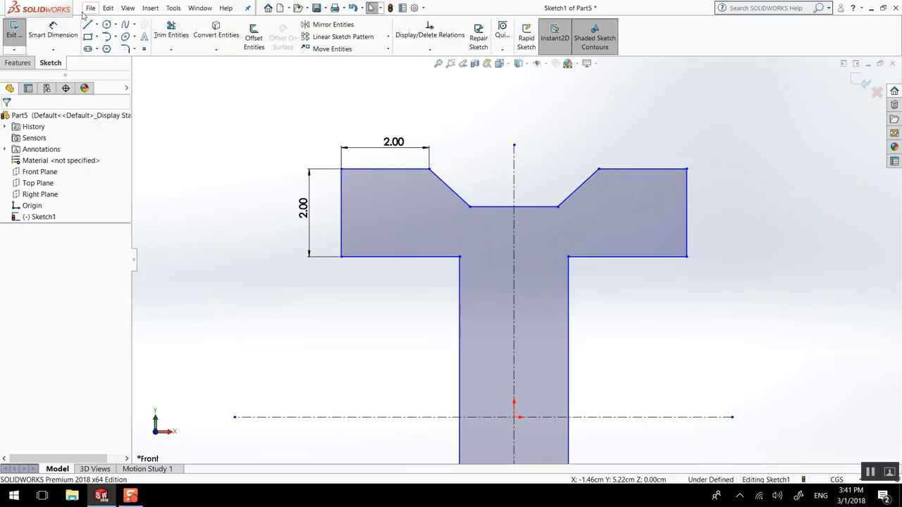
Dimension the top-left chamfer angle at 40° and move its label clear of the vertex.
left_click(52, 32)
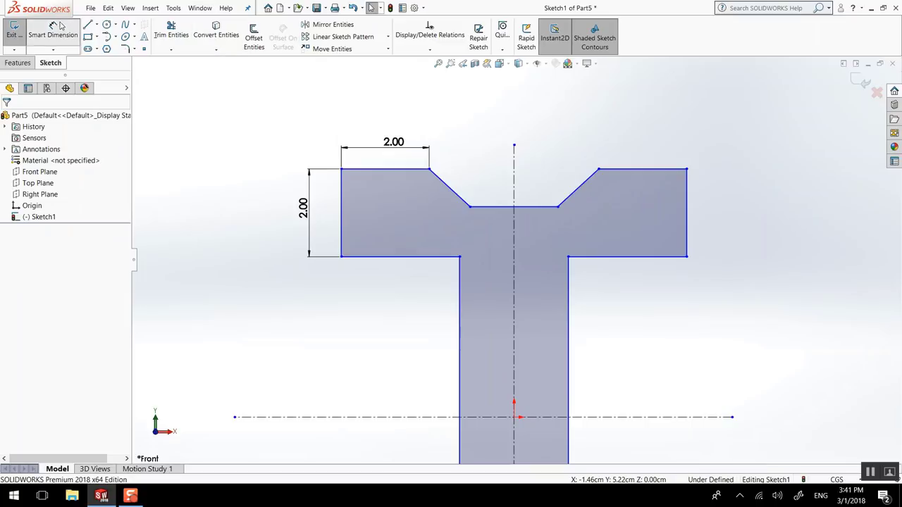
left_click(464, 203)
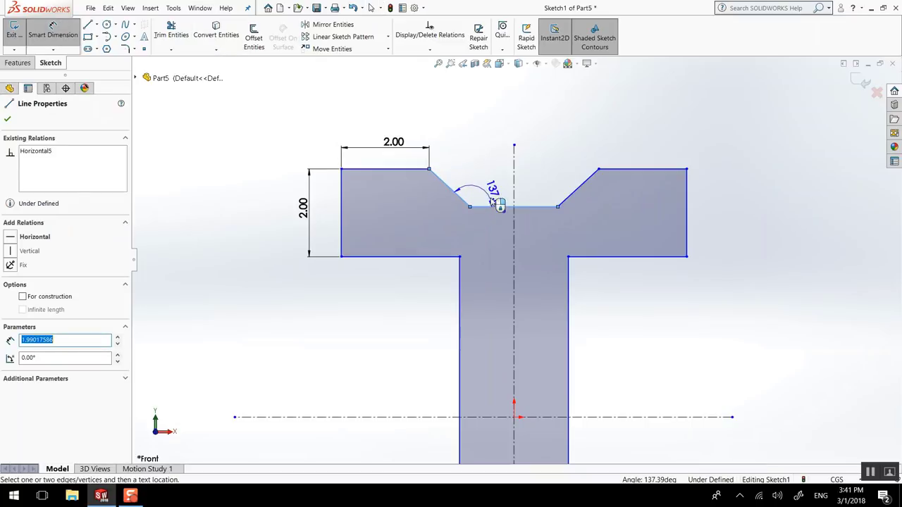
left_click(496, 224)
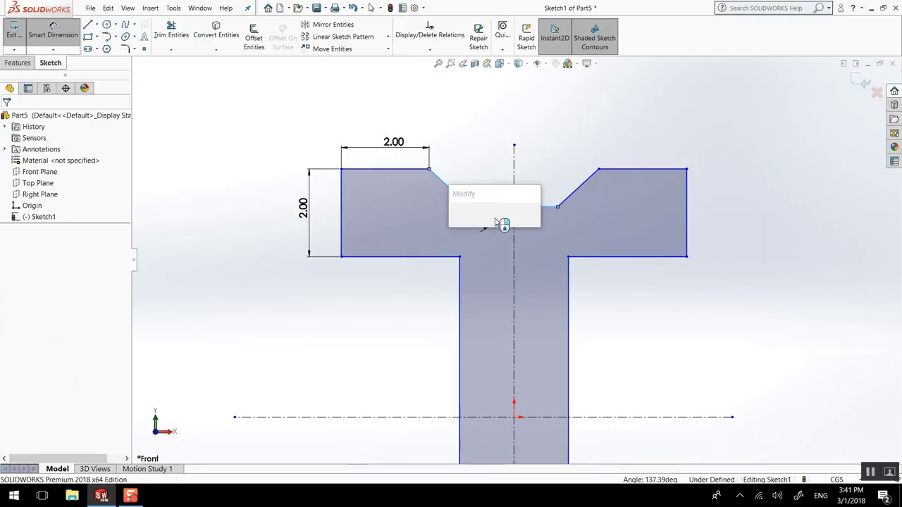
type("40")
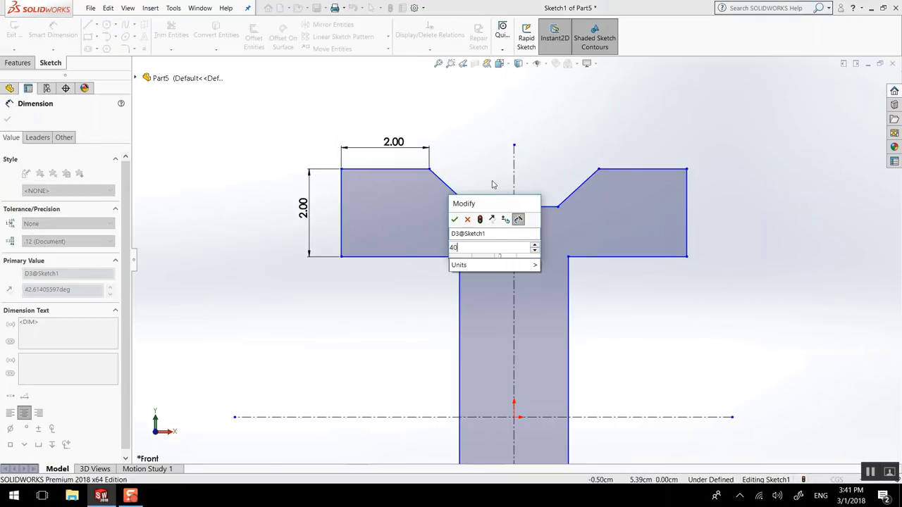
key("Return")
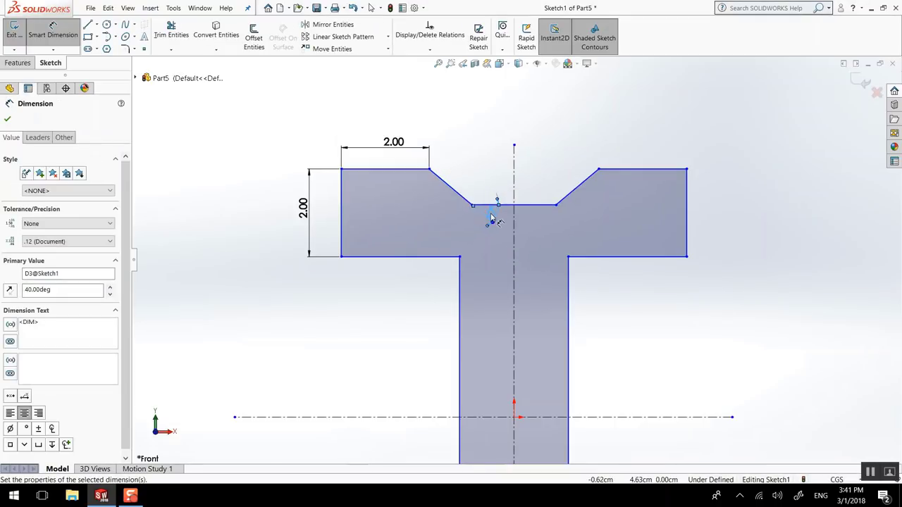
left_click_drag(506, 200, 485, 170)
left_click(7, 119)
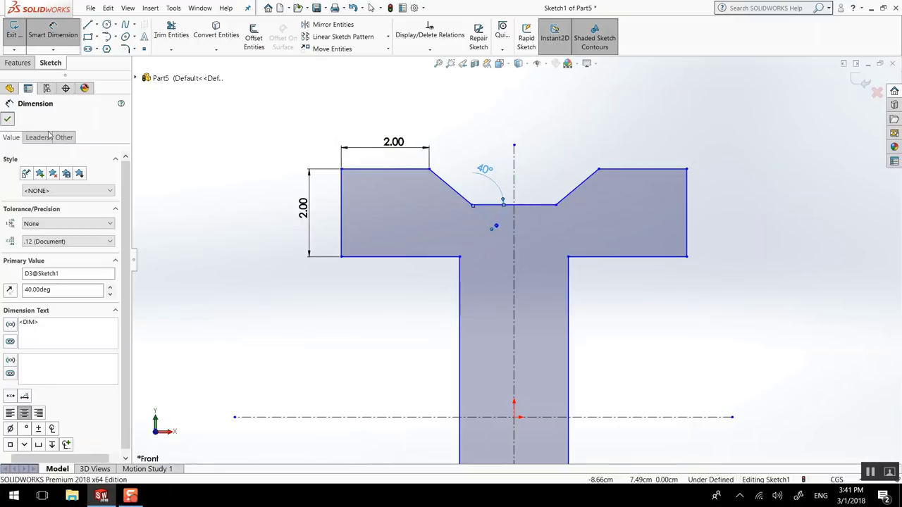
Fit the I-section in view and add a length dimension to the top-left flange underside.
key("f")
scroll(577, 346, "up", 1)
key("f")
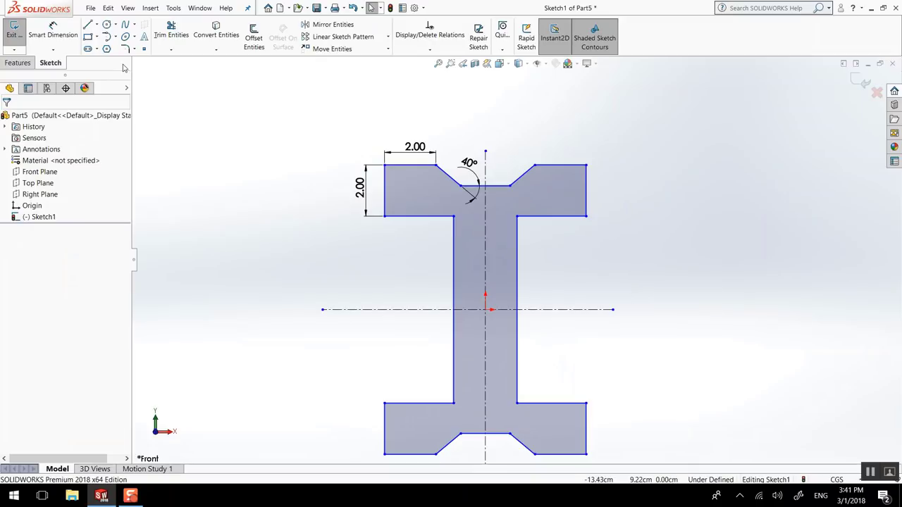
left_click(53, 32)
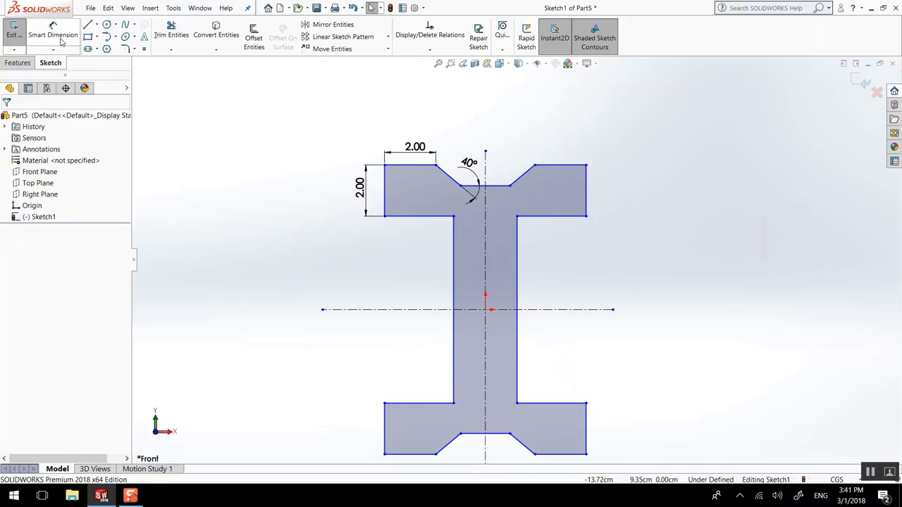
left_click(423, 219)
left_click(427, 237)
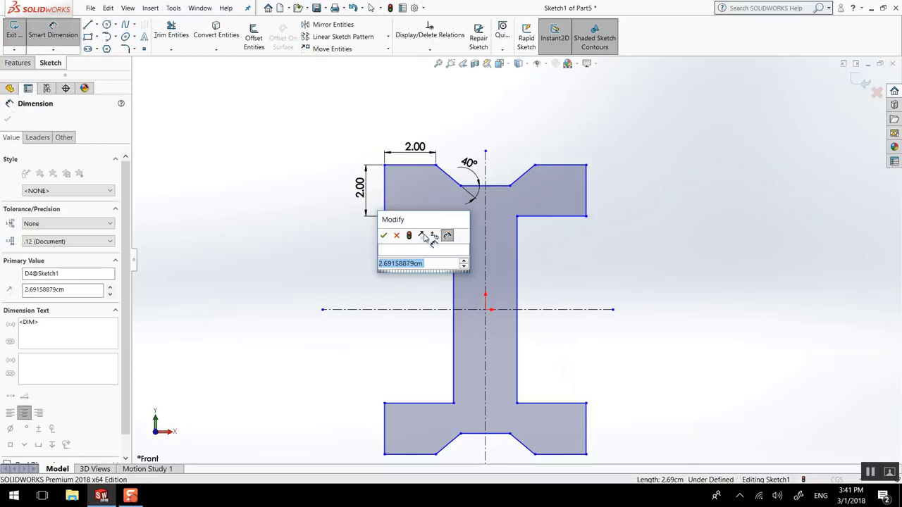
left_click_drag(417, 219, 241, 147)
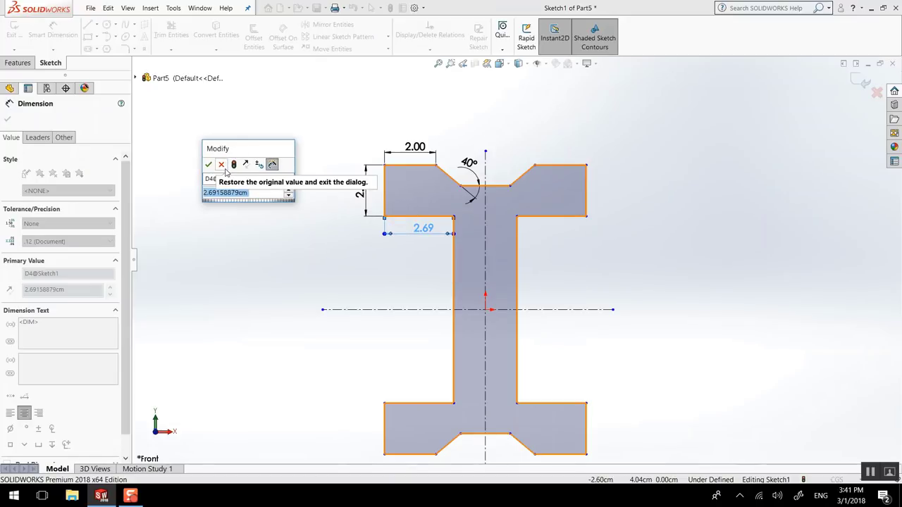
left_click(225, 169)
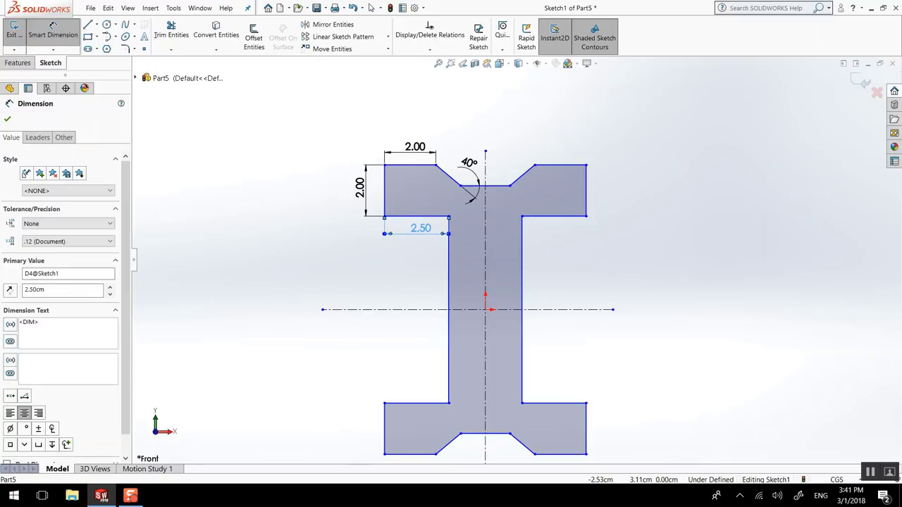
Change the flange underside dimension to 2.75 cm and start a 0.10 cm Sketch Fillet.
double_click(421, 229)
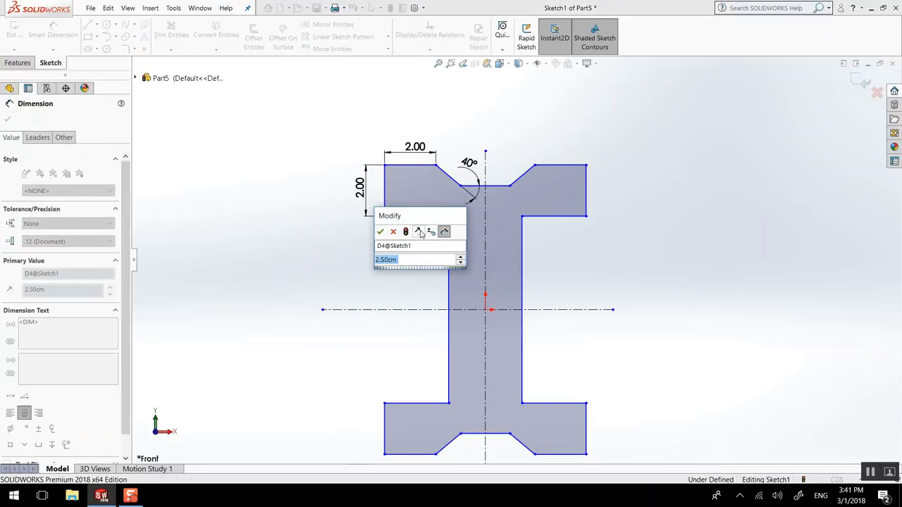
type("2.7")
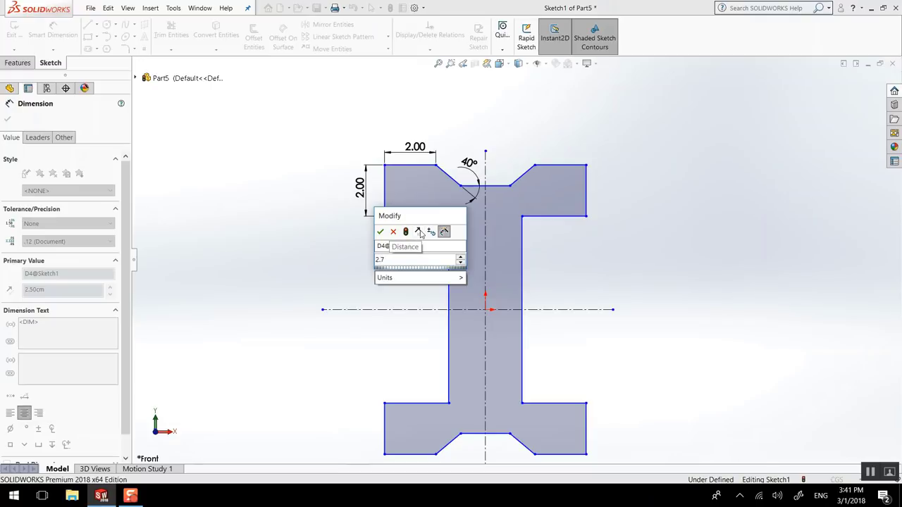
type("5")
key("Return")
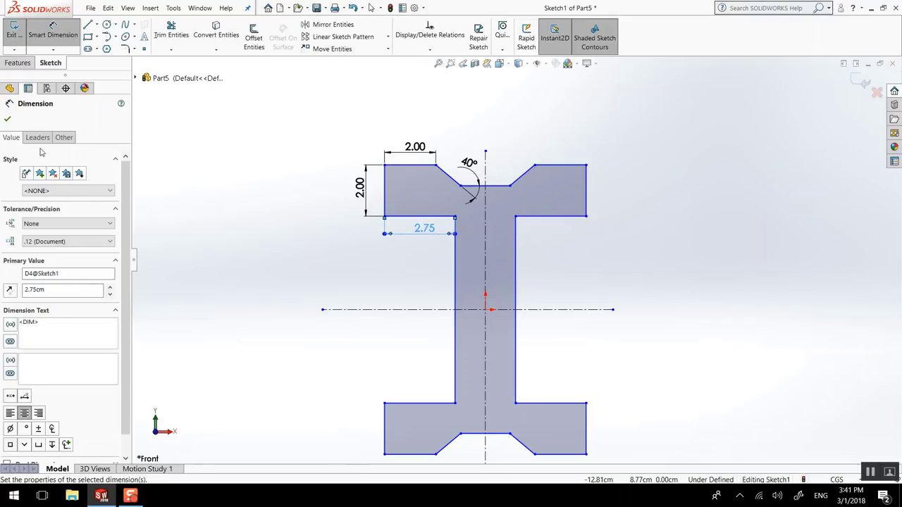
left_click(7, 117)
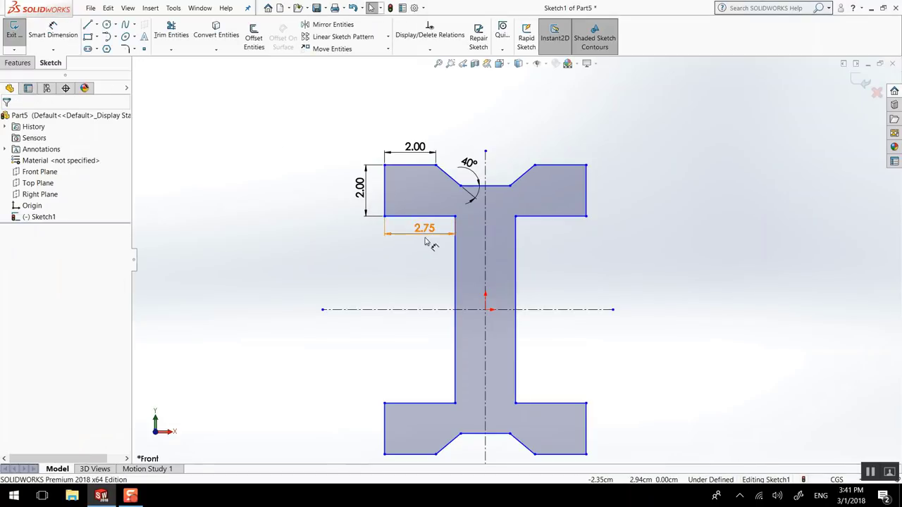
left_click_drag(424, 228, 424, 242)
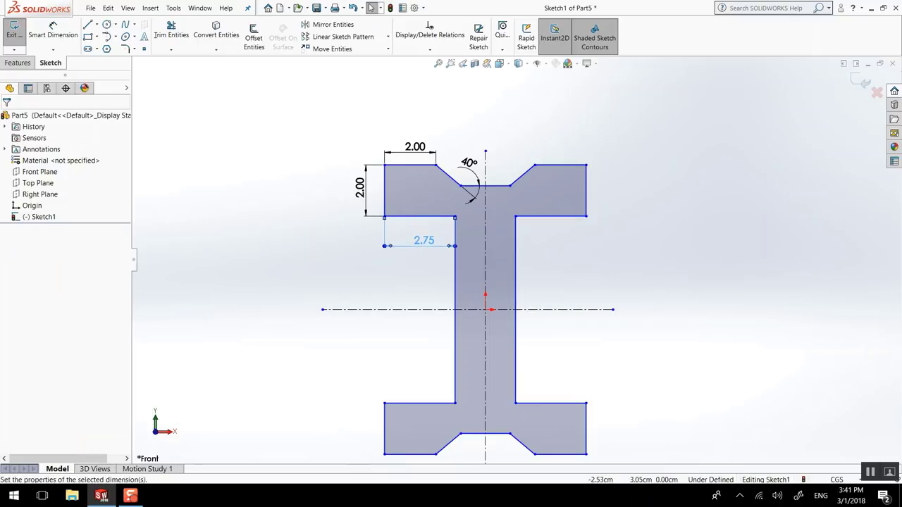
scroll(523, 307, "down", 2)
scroll(528, 275, "up", 2)
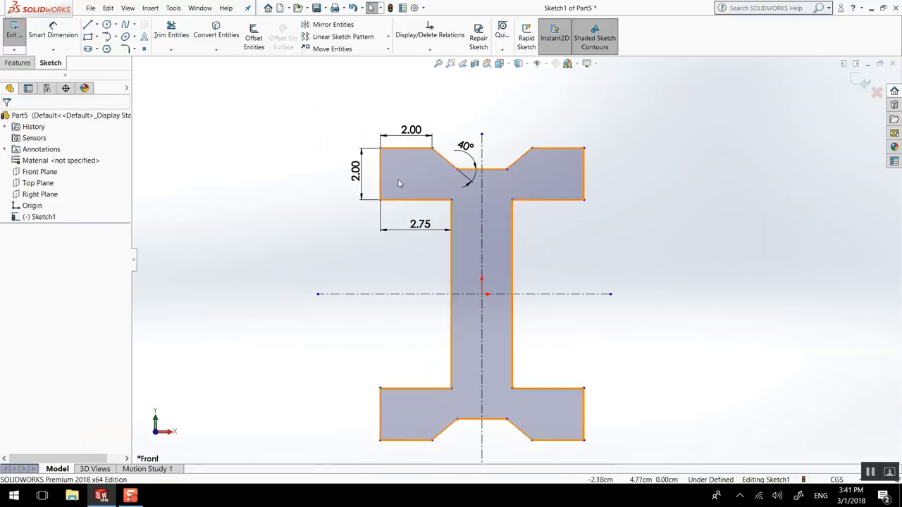
scroll(406, 200, "down", 2)
scroll(604, 258, "up", 1)
scroll(676, 213, "down", 2)
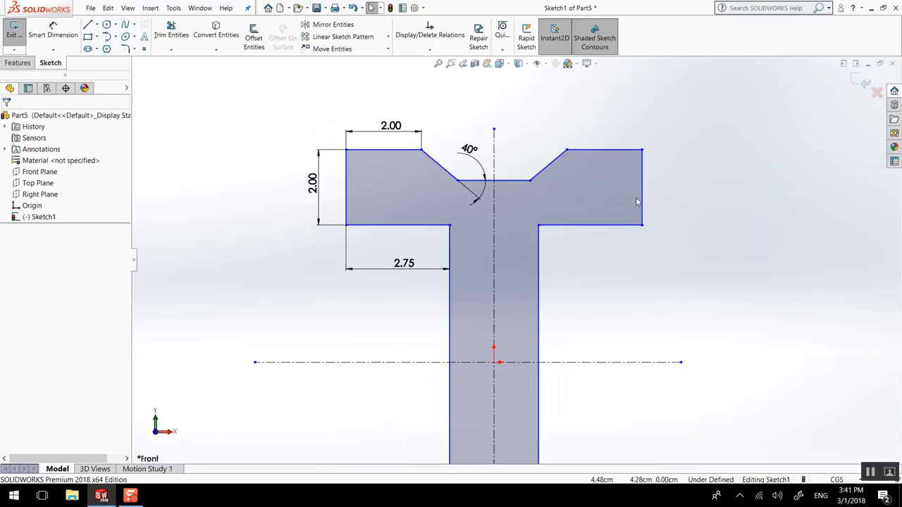
scroll(641, 199, "down", 1)
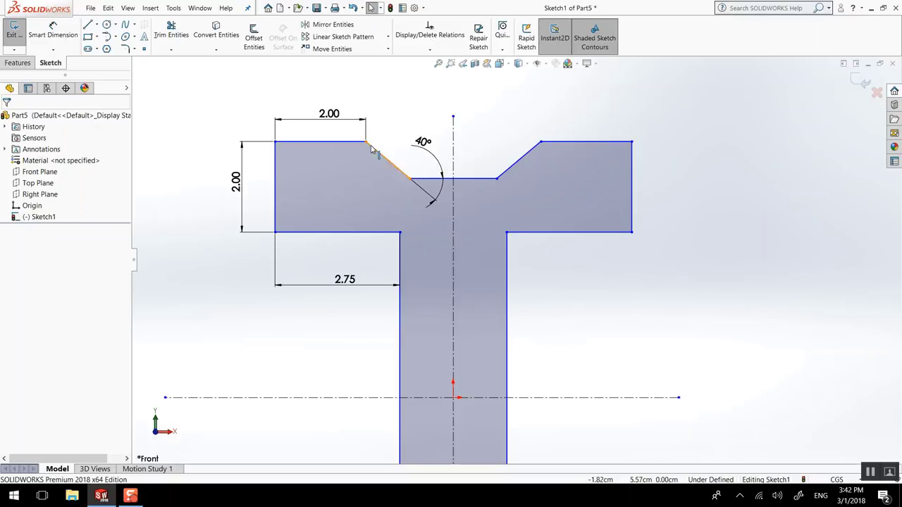
left_click(124, 48)
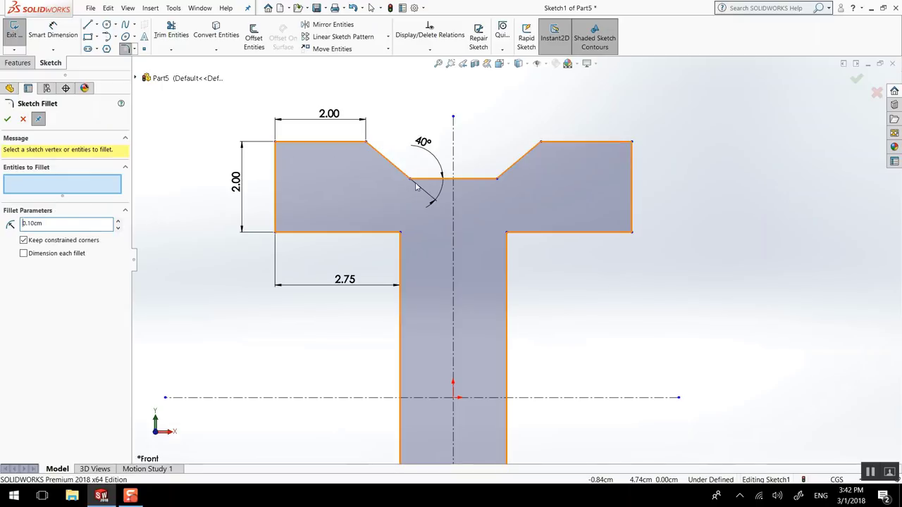
Fillet the six top-flange corners of the I-beam sketch at 0.10 cm.
left_click(275, 143)
left_click(275, 232)
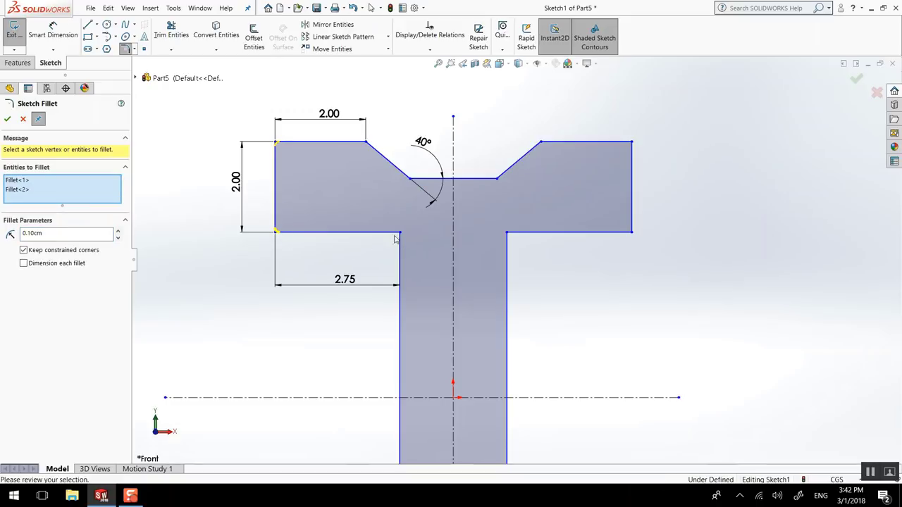
left_click(400, 234)
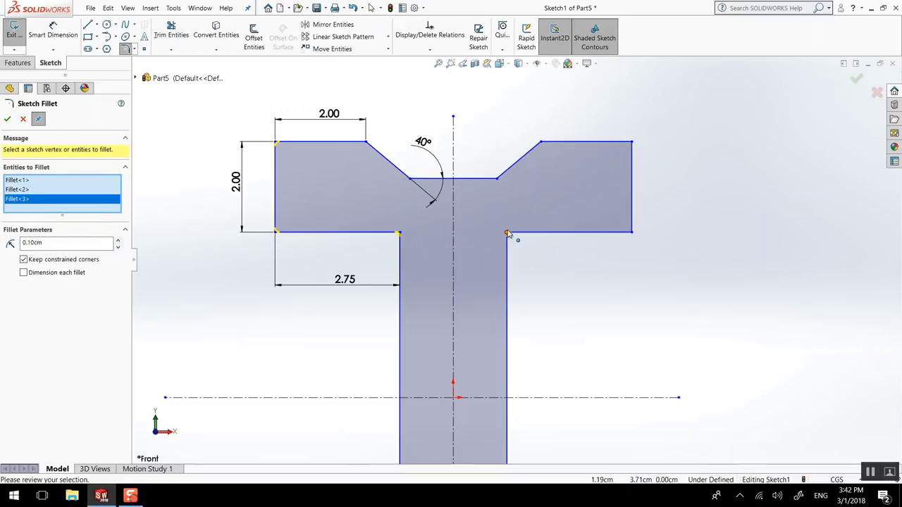
left_click(507, 233)
left_click(631, 142)
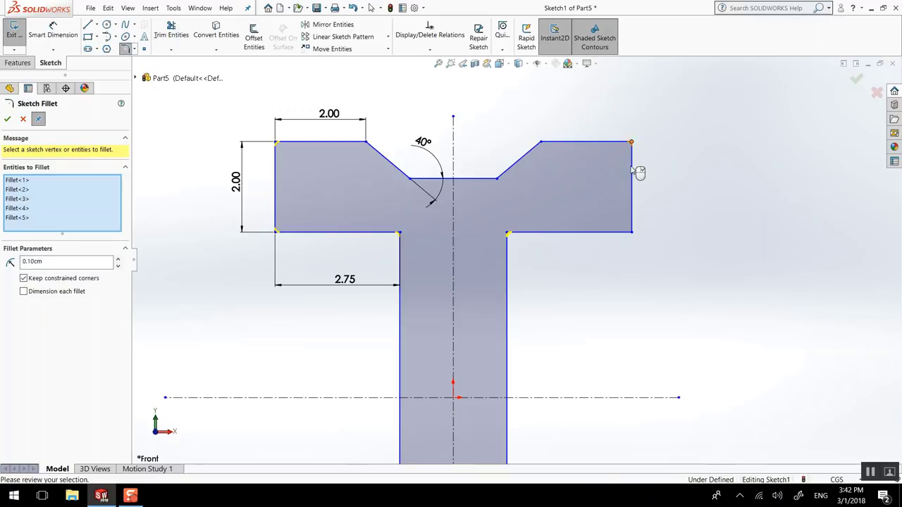
left_click(631, 232)
scroll(606, 296, "up", 5)
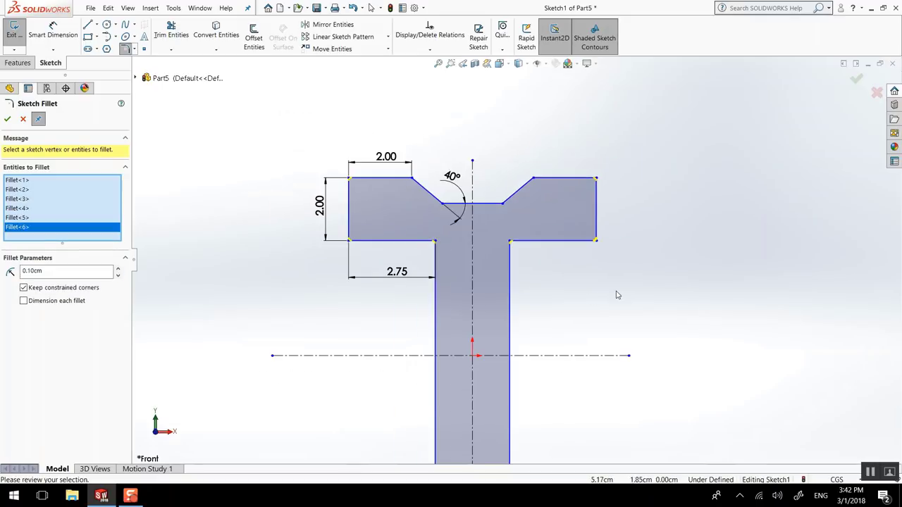
scroll(505, 342, "down", 4)
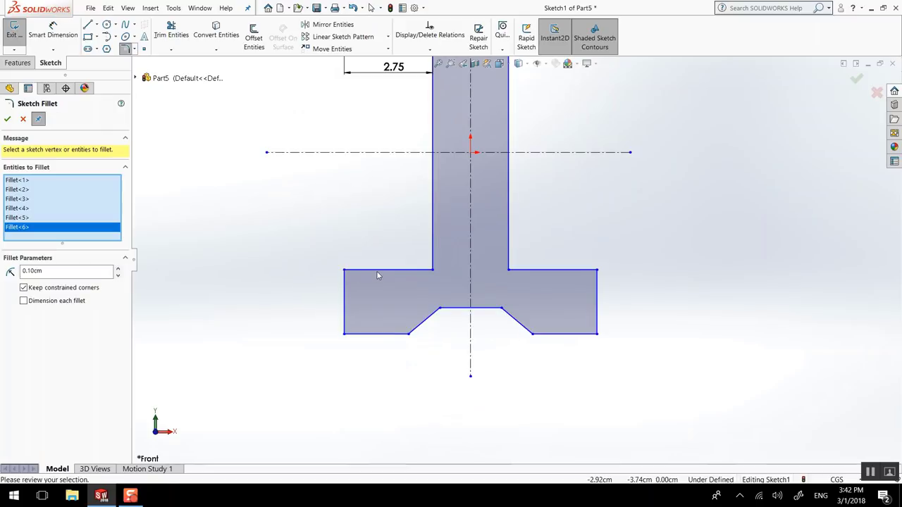
Fillet the six lower-flange corners and apply all twelve R0.10 fillets.
left_click(344, 272)
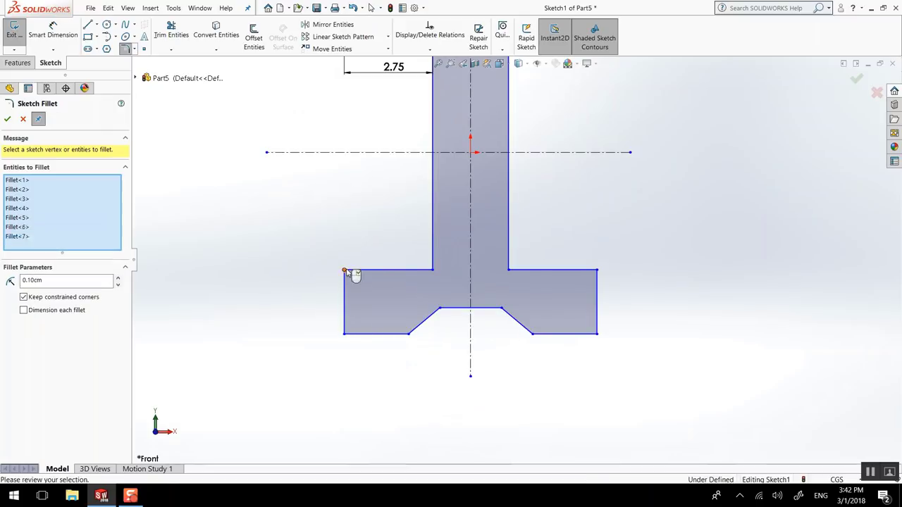
left_click(432, 269)
left_click(345, 333)
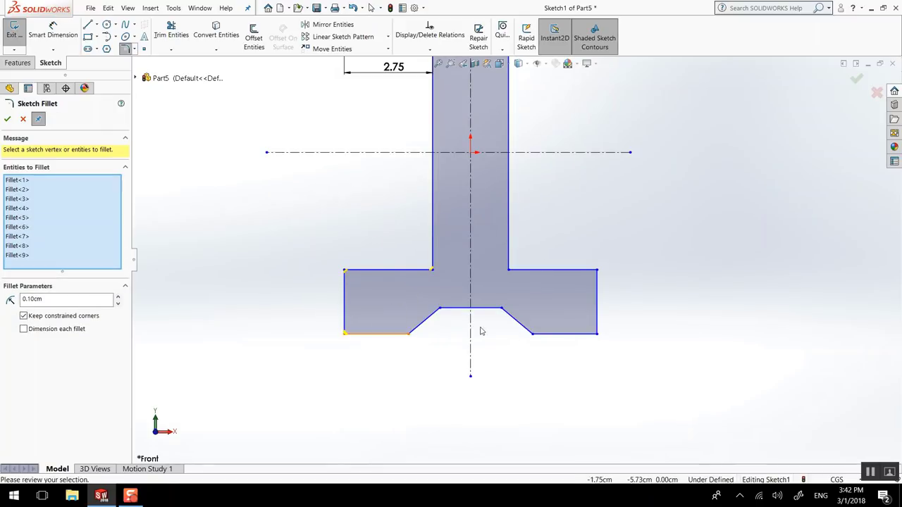
left_click(597, 334)
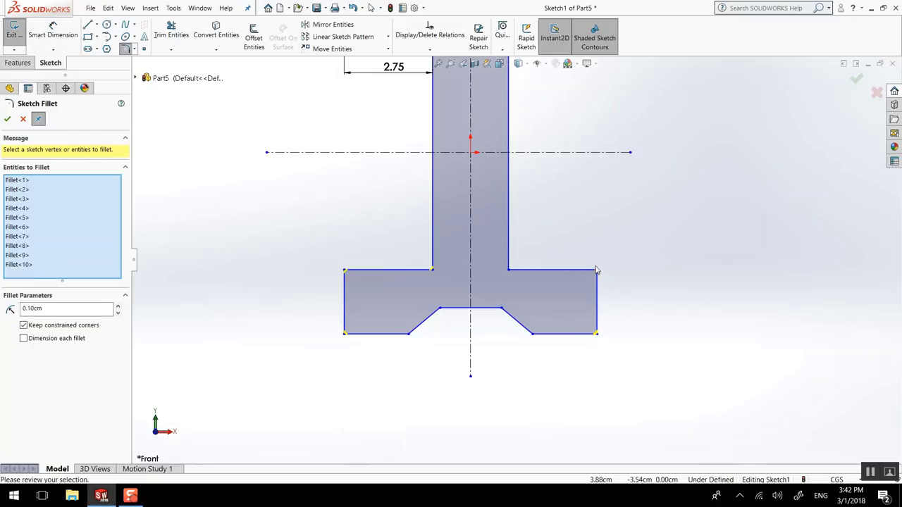
left_click(597, 270)
left_click(508, 270)
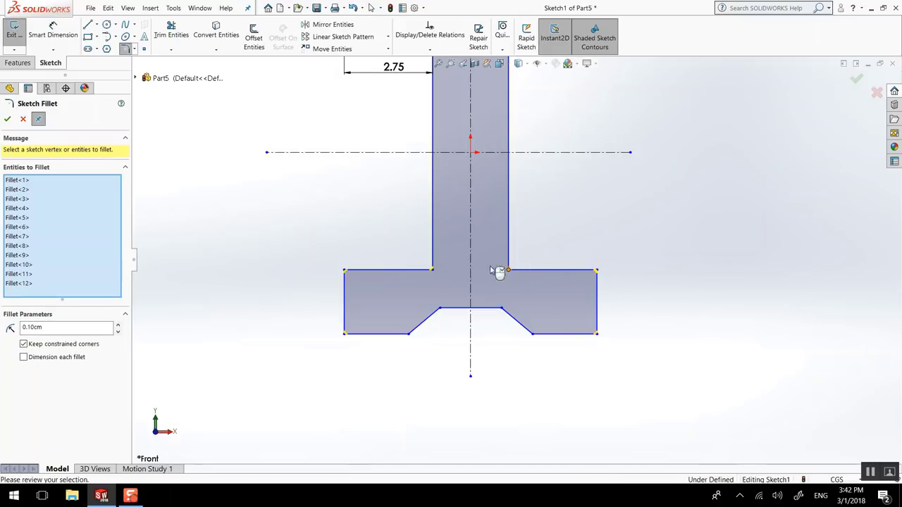
key("Return")
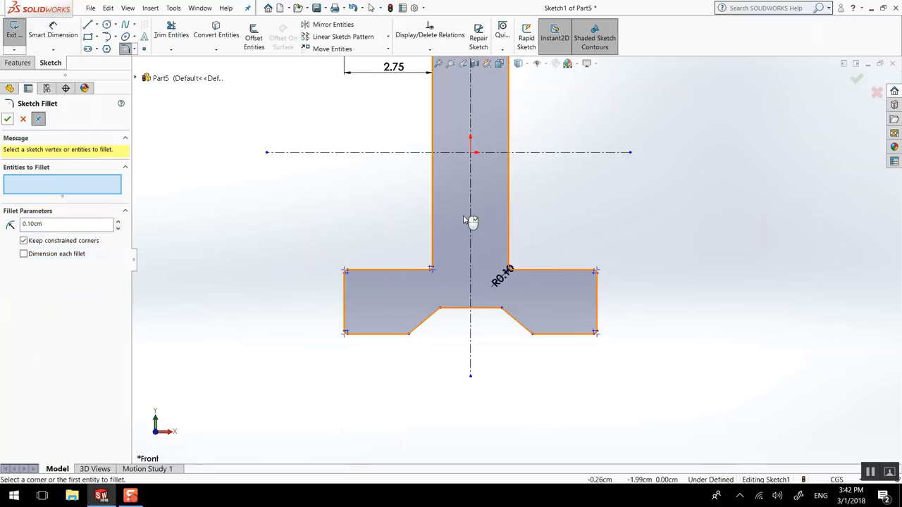
Close the sketch fillet and extrude the I-beam profile blind to a 25 cm depth.
key("f")
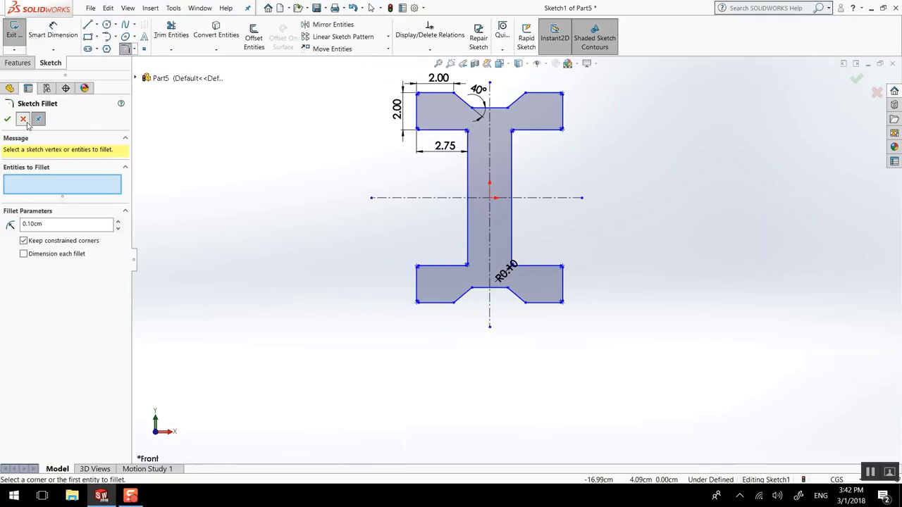
left_click(23, 119)
left_click(17, 63)
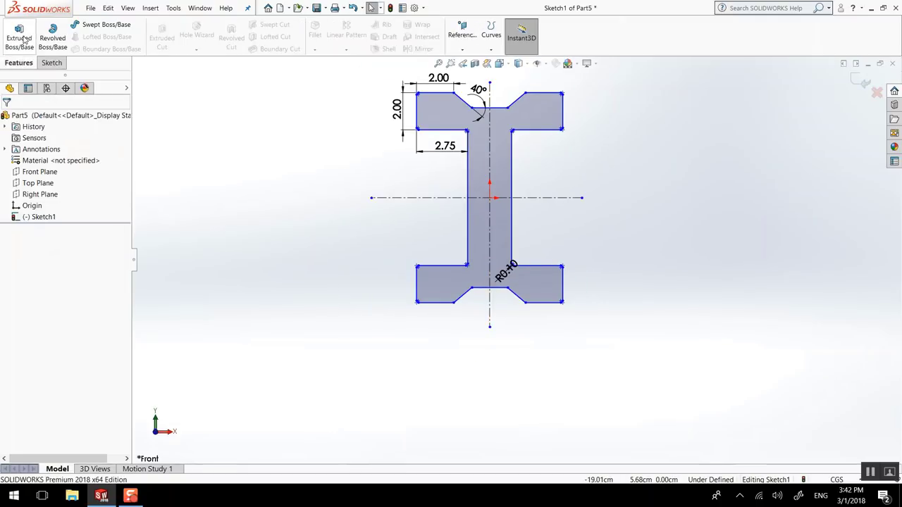
left_click(19, 37)
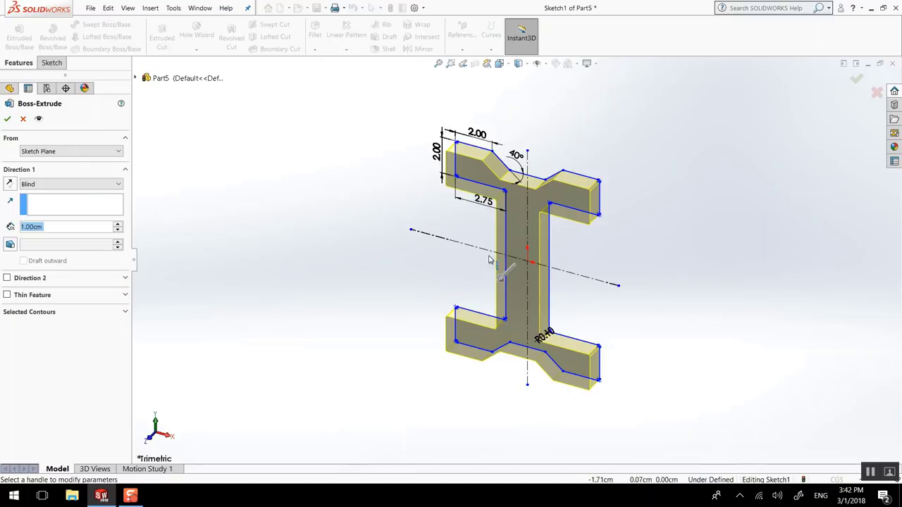
type("10")
key("Return")
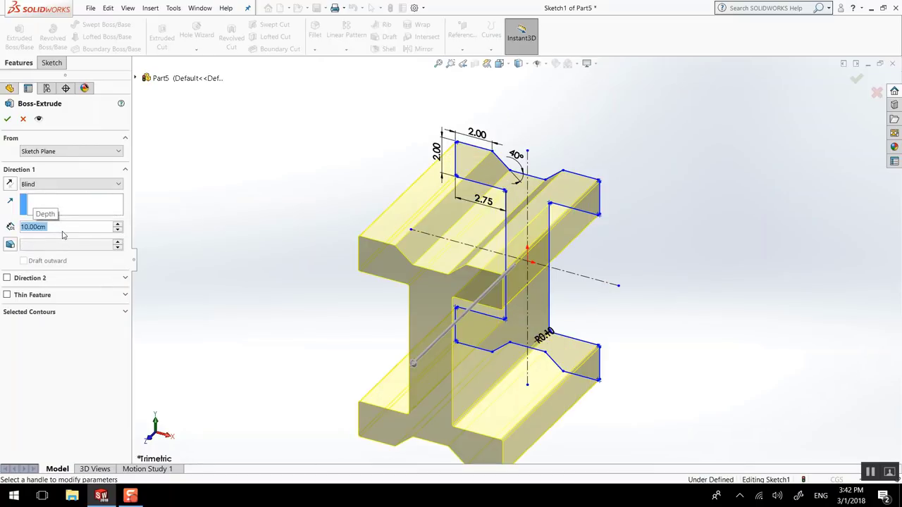
type("25")
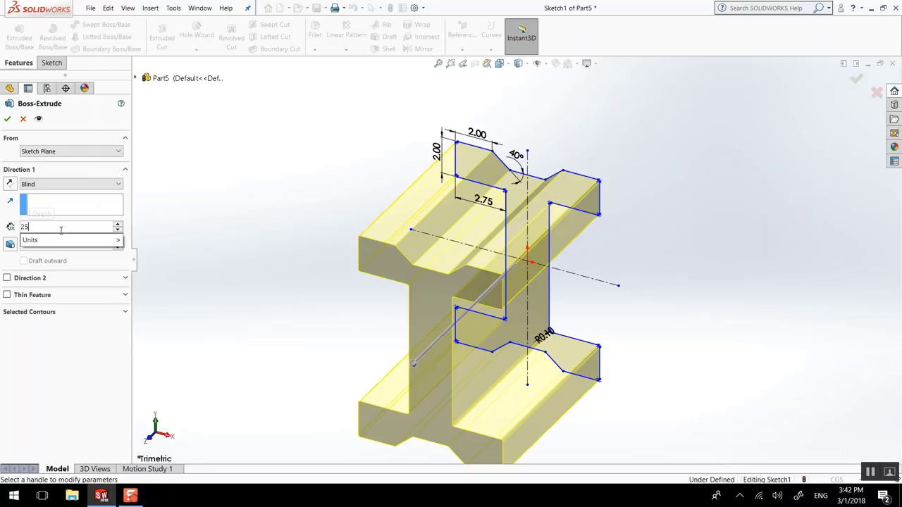
key("Return")
key("z")
key("z")
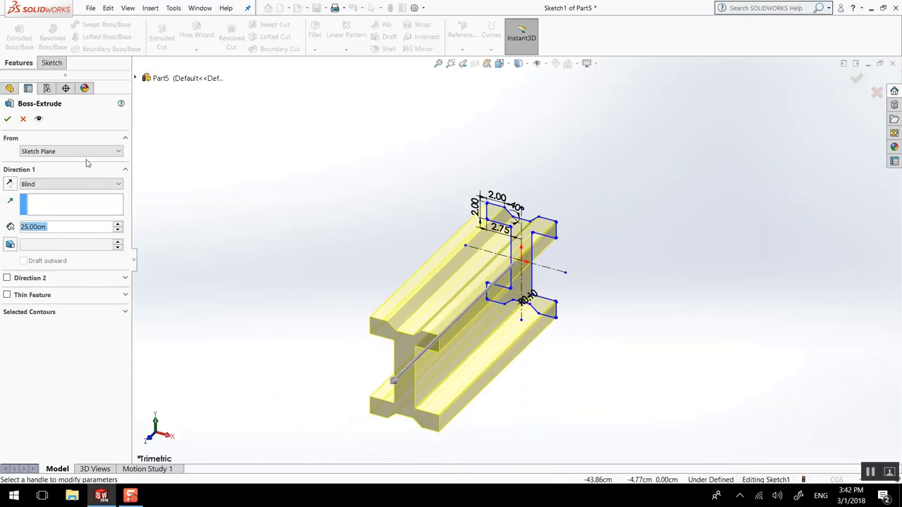
left_click(8, 119)
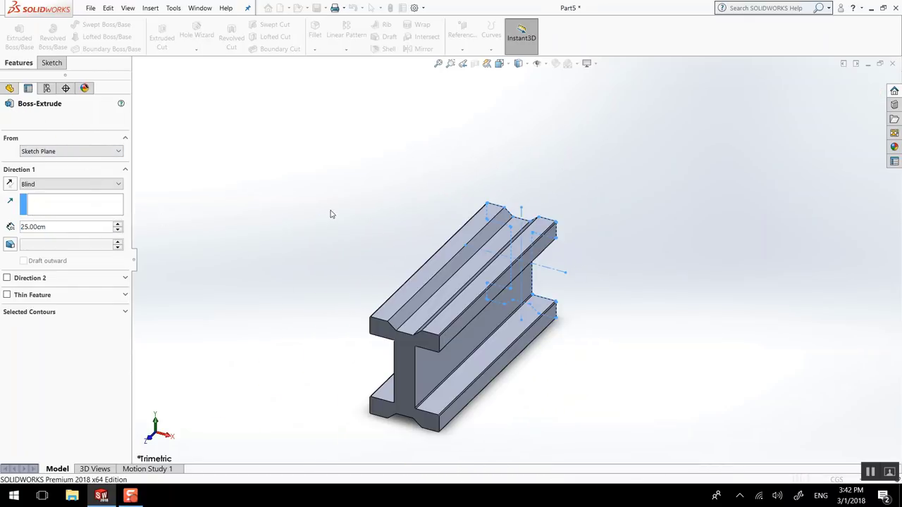
Select the beam's top flange face and view it normal to the screen (Ctrl+8).
scroll(434, 448, "down", 3)
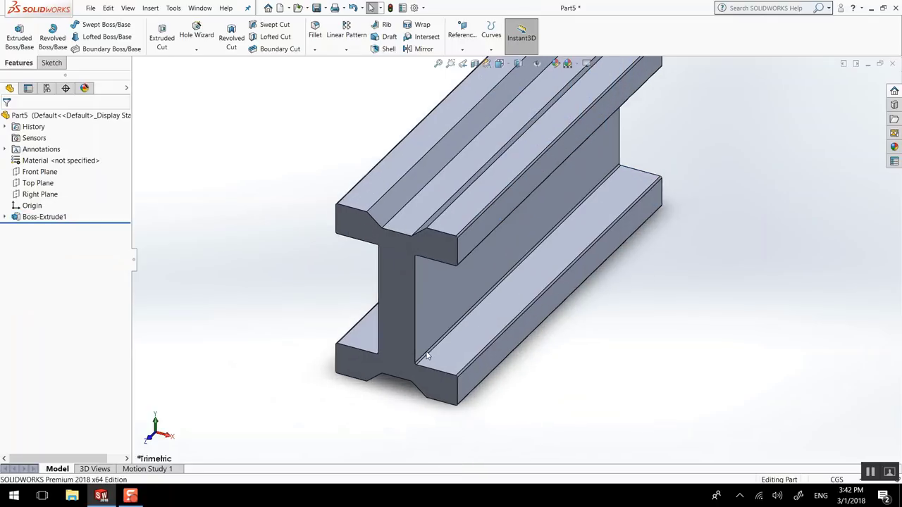
left_click(399, 162)
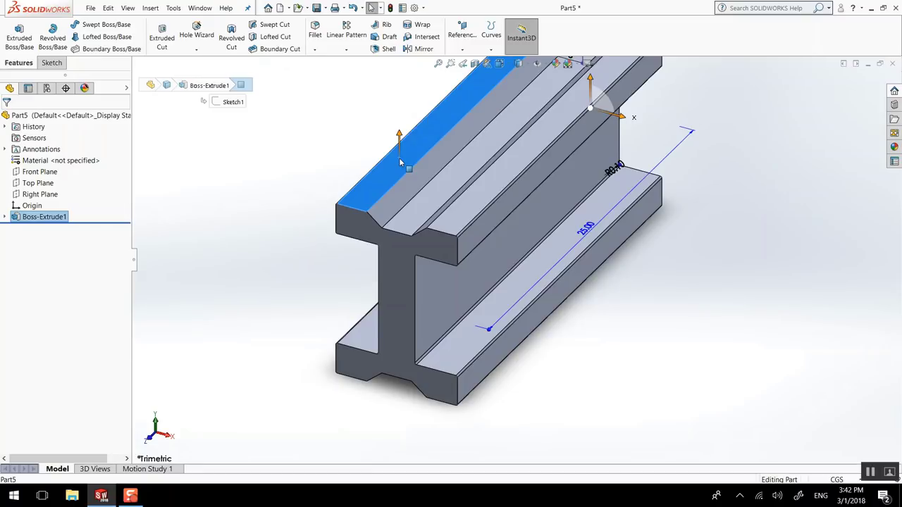
key("ctrl+8")
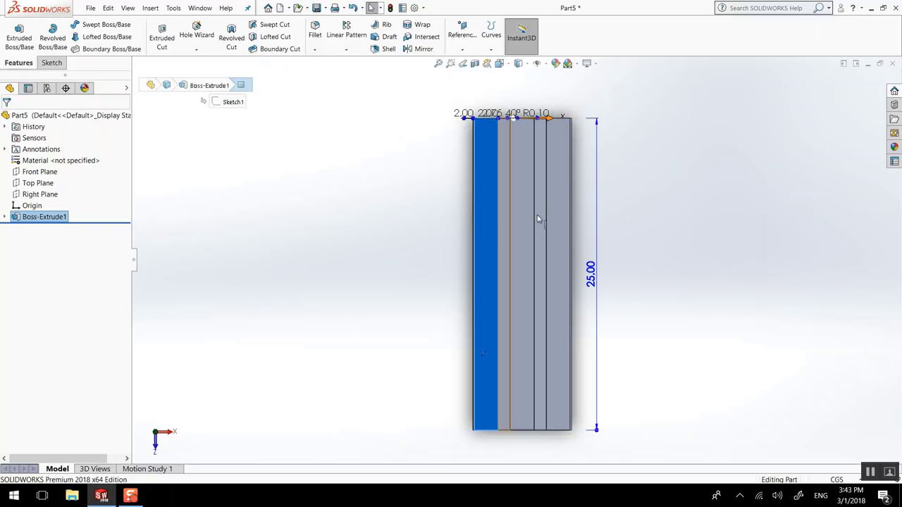
scroll(538, 219, "down", 2)
left_click(57, 62)
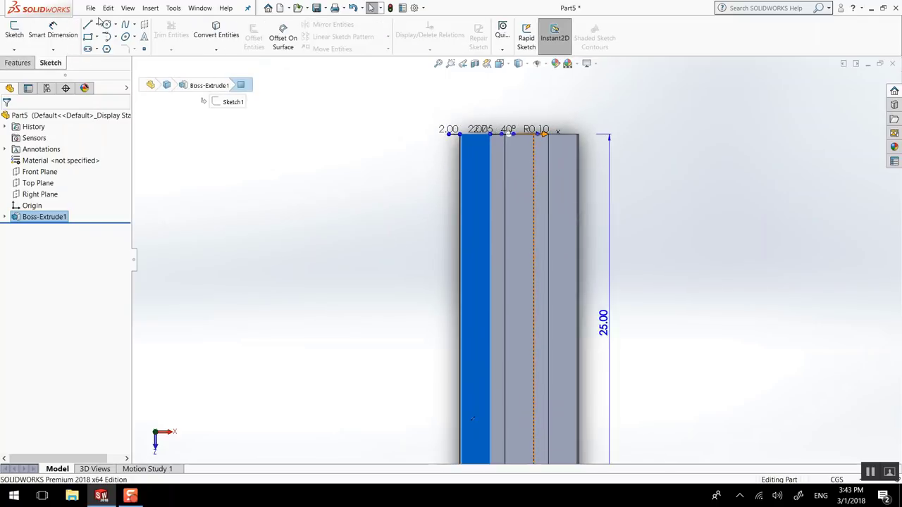
Begin a centerline at the face's top-left corner, then end the line command.
left_click(98, 23)
left_click(102, 47)
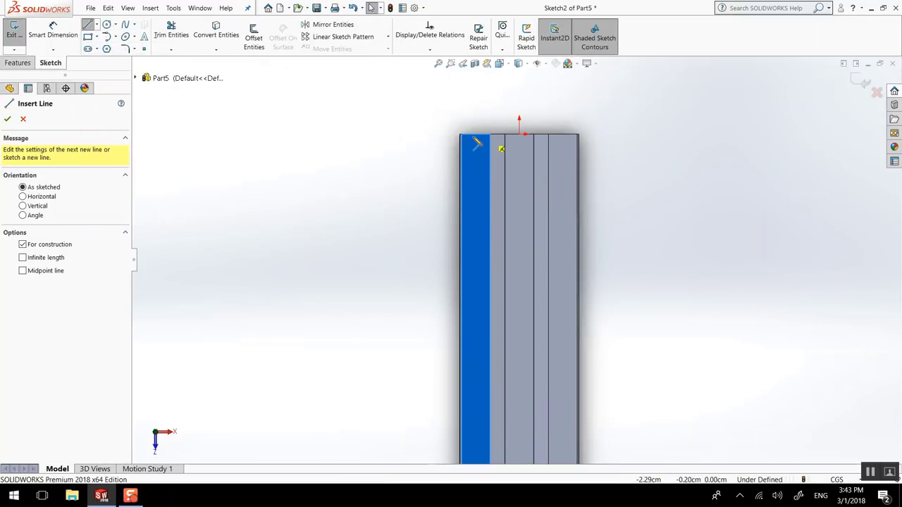
left_click(476, 134)
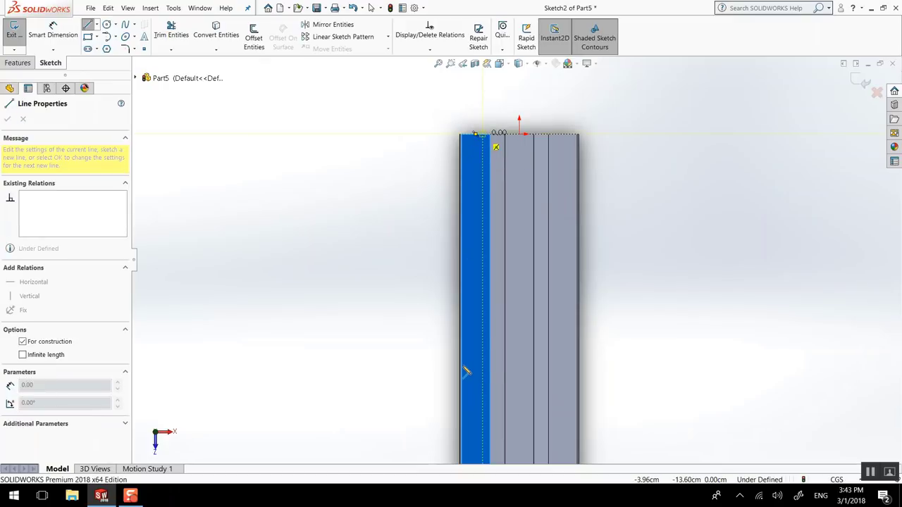
scroll(486, 378, "up", 2)
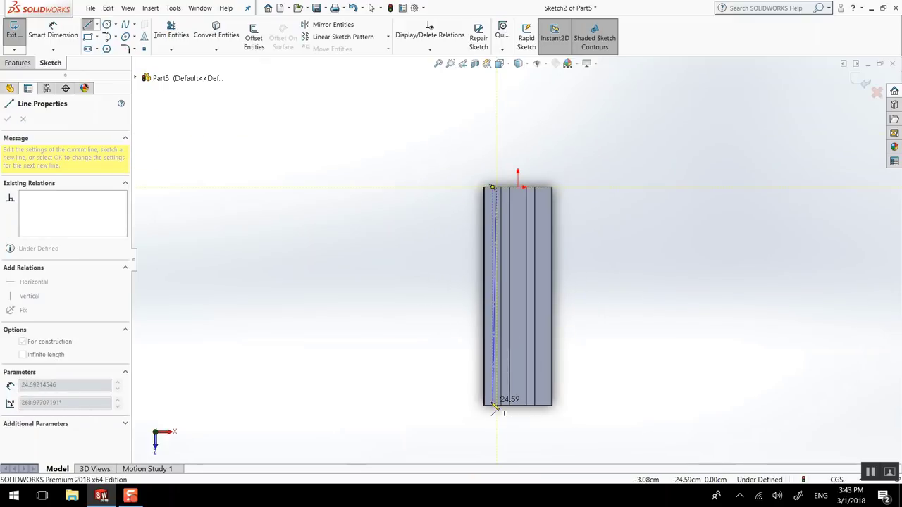
right_click(439, 299)
left_click(467, 304)
scroll(535, 200, "down", 4)
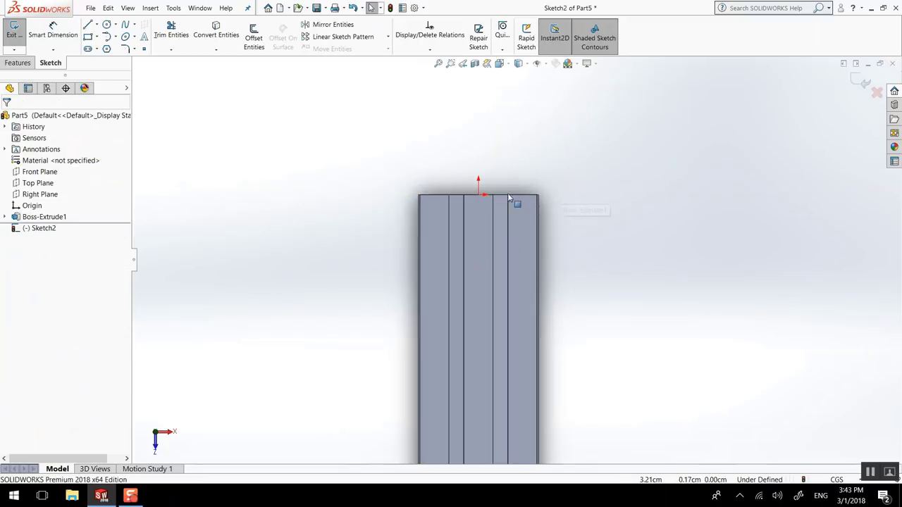
Draw a full-length centerline from the face's top edge to its bottom edge.
left_click(98, 25)
left_click(113, 49)
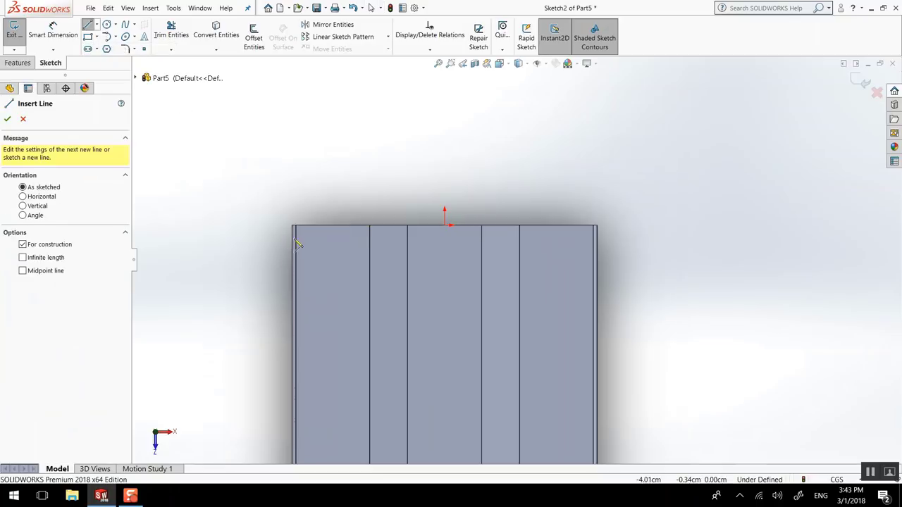
left_click(330, 225)
scroll(367, 338, "up", 5)
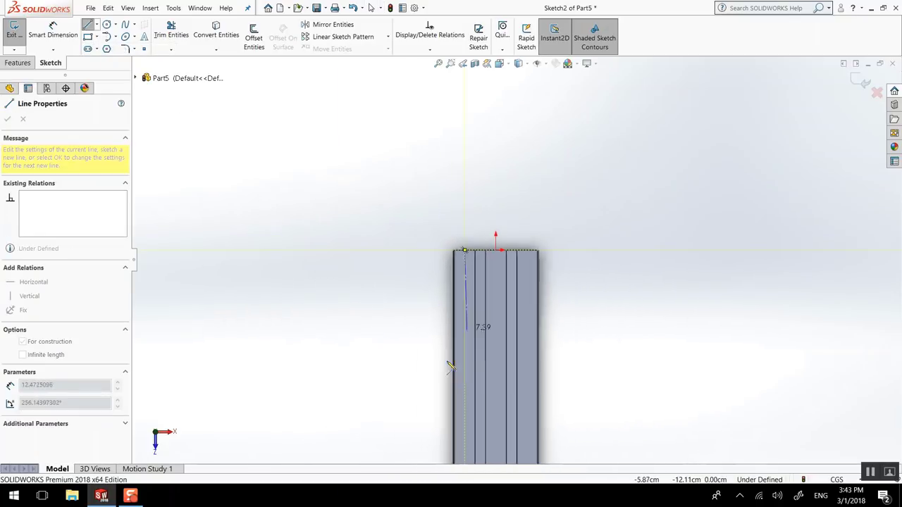
scroll(493, 380, "down", 6)
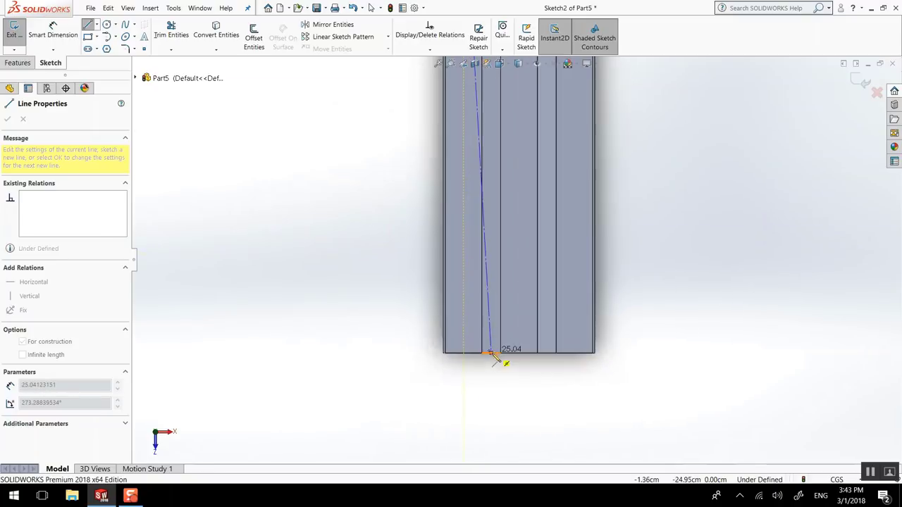
left_click(453, 344)
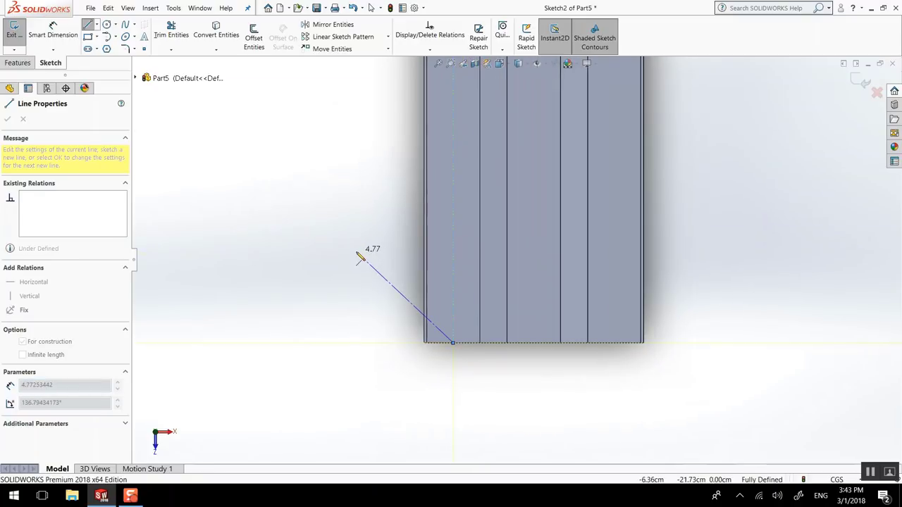
right_click(361, 252)
left_click(381, 258)
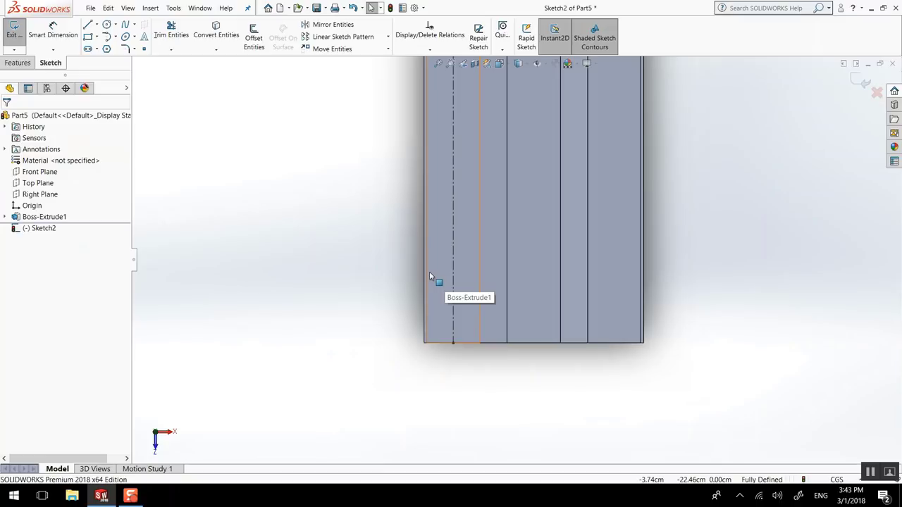
key("z")
key("f")
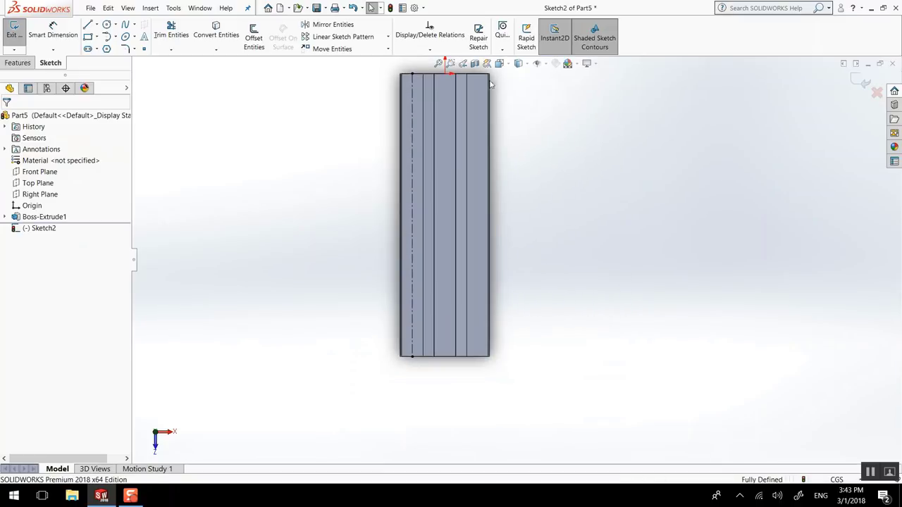
Draw a second centerline from near the top-right corner to the bottom-right corner.
left_click(105, 25)
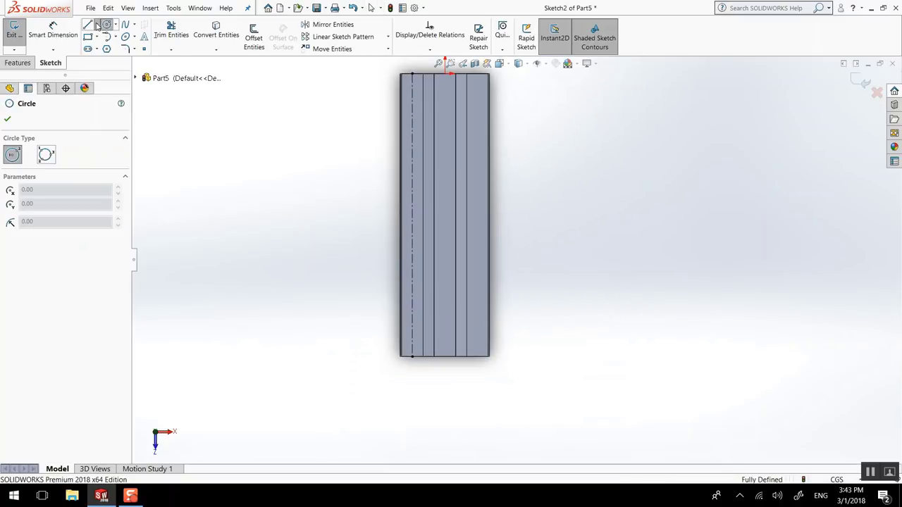
left_click(96, 24)
left_click(113, 46)
key("z")
scroll(539, 109, "down", 5)
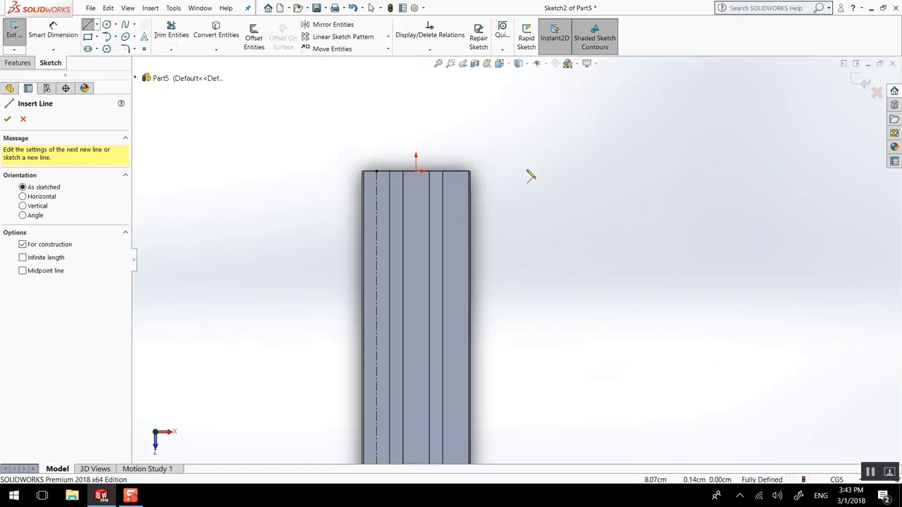
left_click(471, 173)
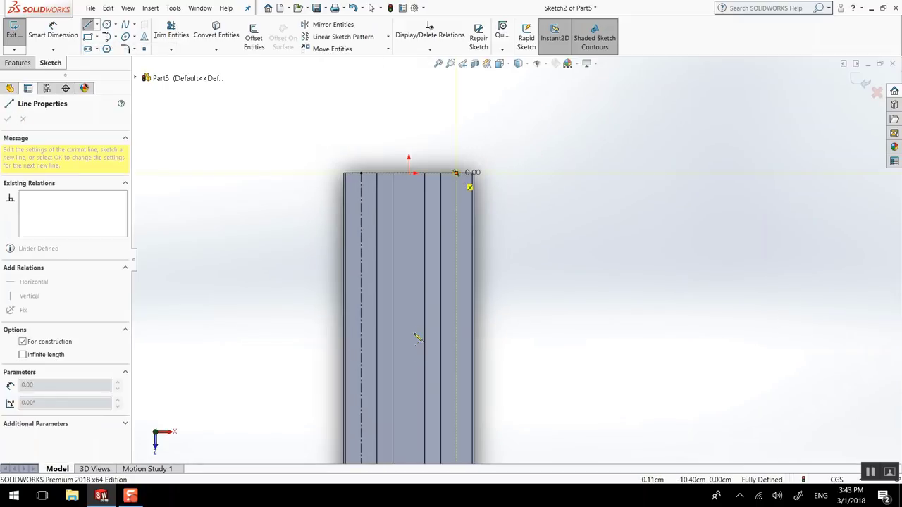
scroll(483, 336, "up", 3)
scroll(515, 328, "down", 4)
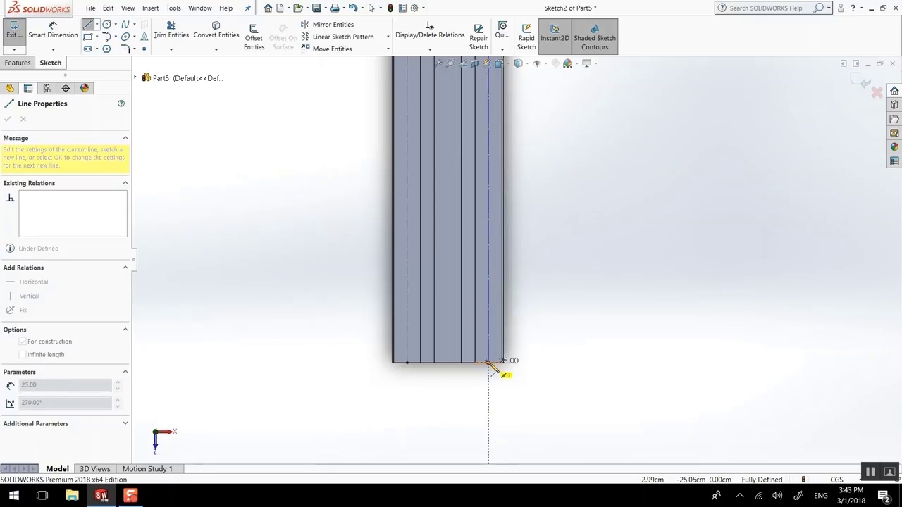
left_click(489, 363)
right_click(294, 225)
left_click(310, 233)
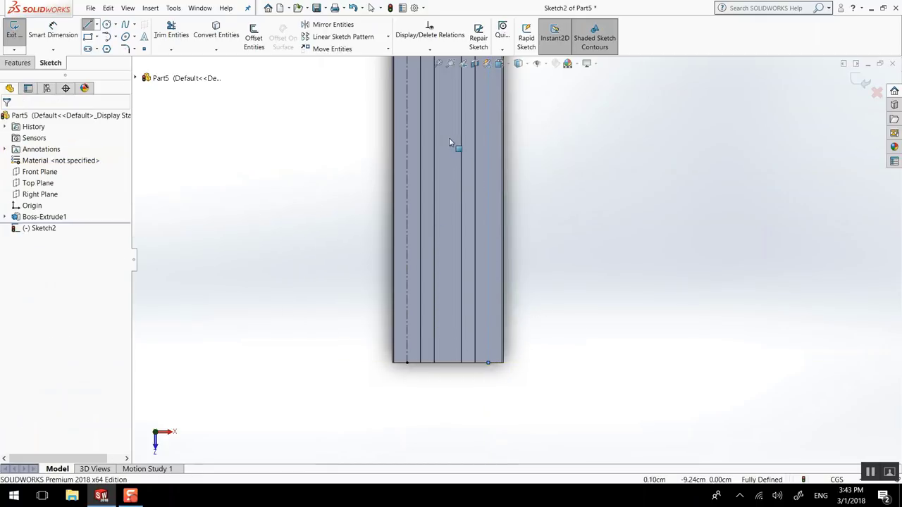
scroll(465, 141, "up", 2)
scroll(465, 141, "down", 3)
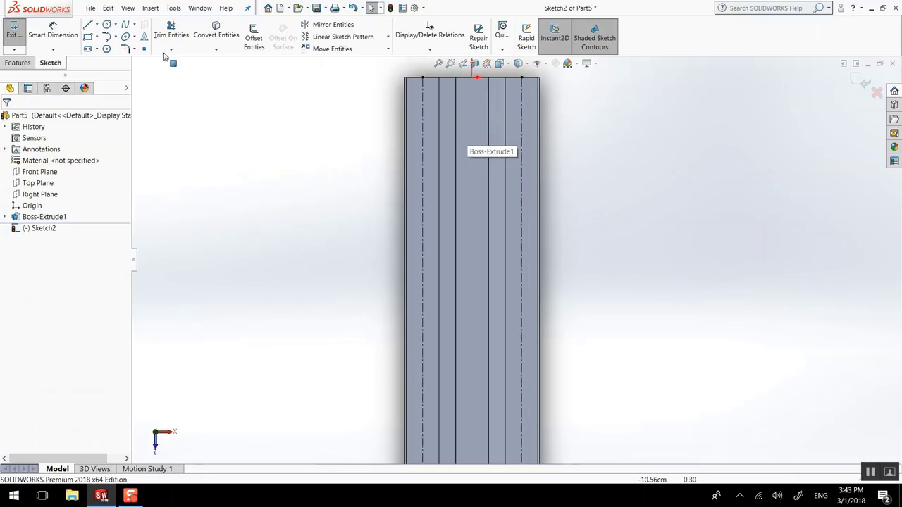
Draw four small circles at the top and bottom ends of both centerlines.
left_click(106, 26)
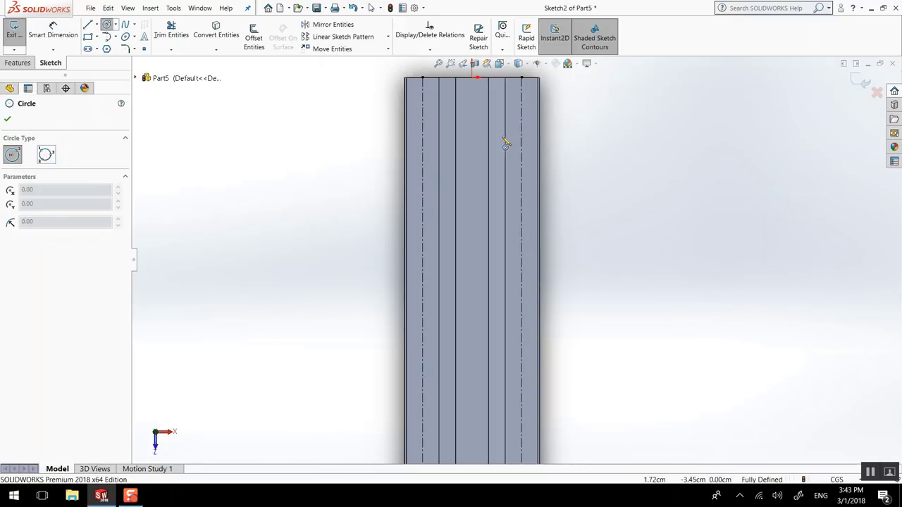
left_click(422, 97)
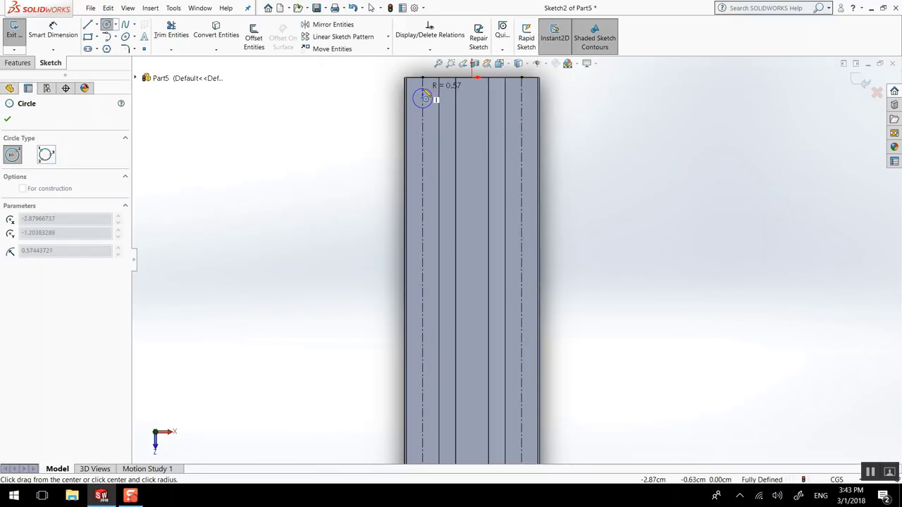
left_click(436, 96)
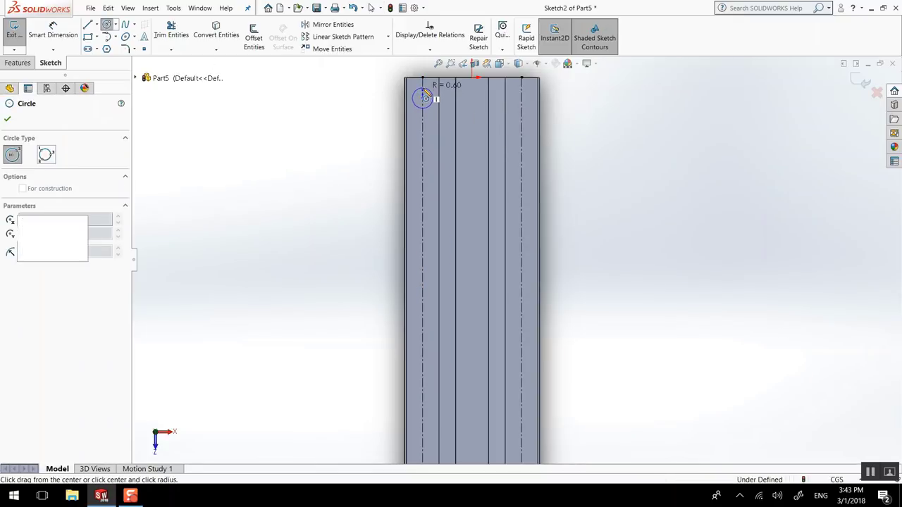
left_click(521, 98)
left_click(529, 93)
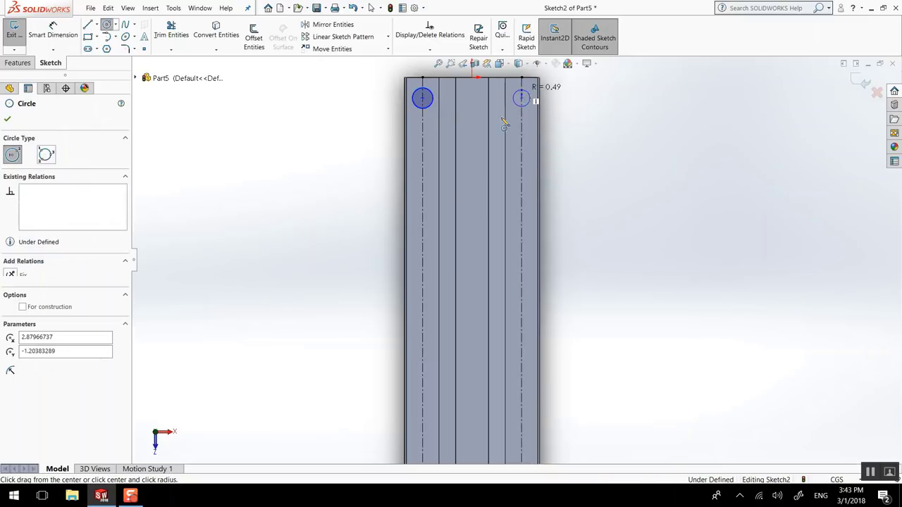
scroll(497, 226, "up", 3)
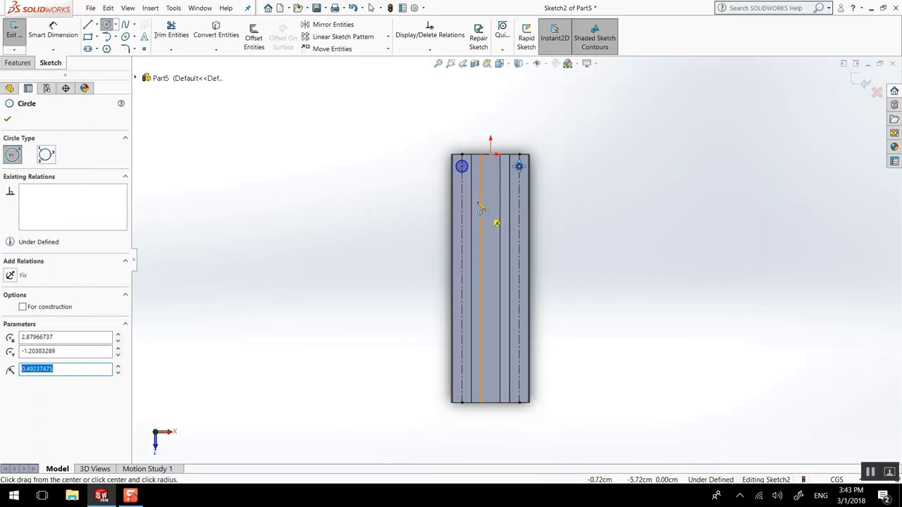
left_click(462, 389)
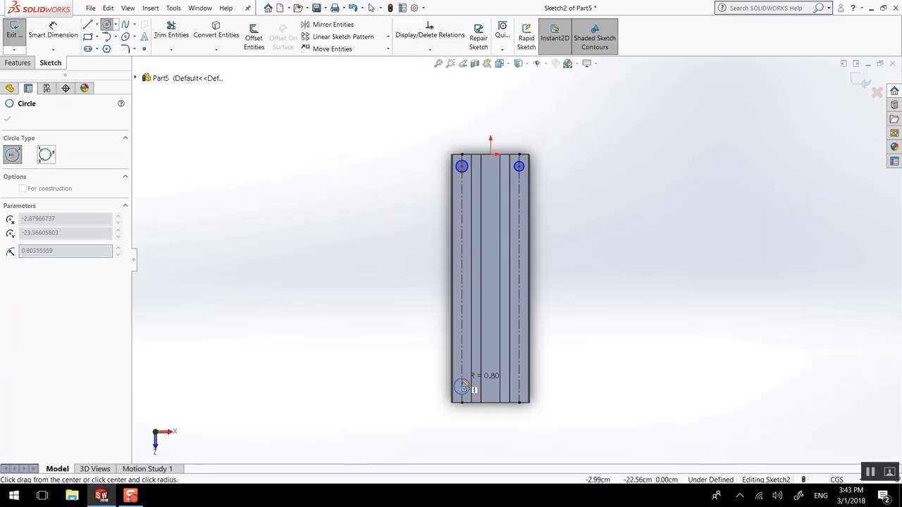
left_click(464, 383)
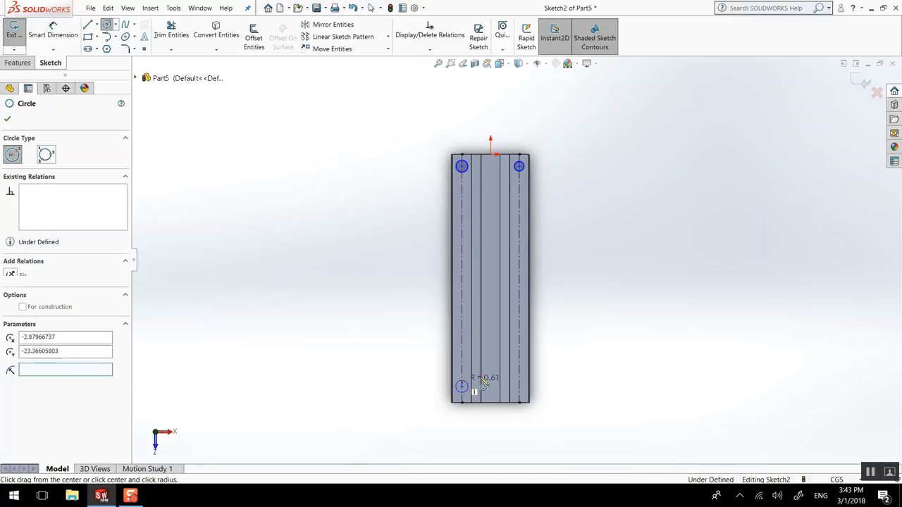
left_click(519, 386)
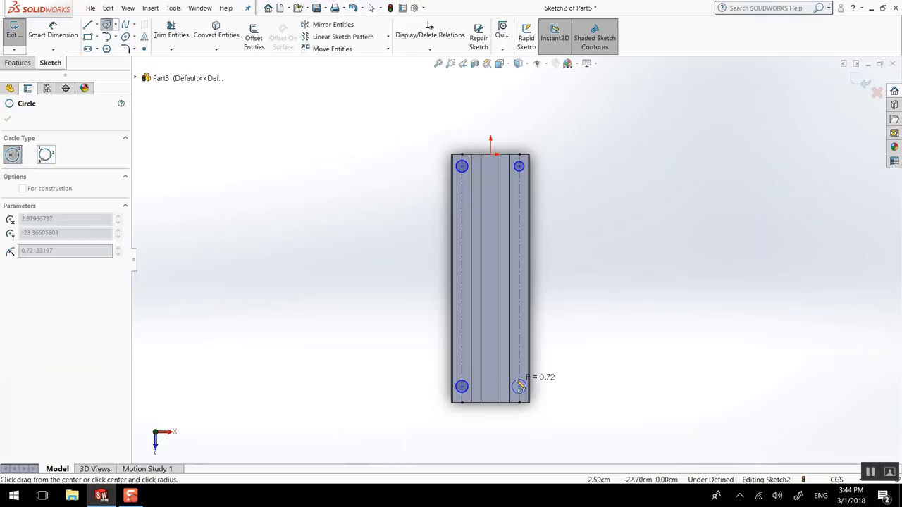
left_click(527, 381)
left_click(12, 118)
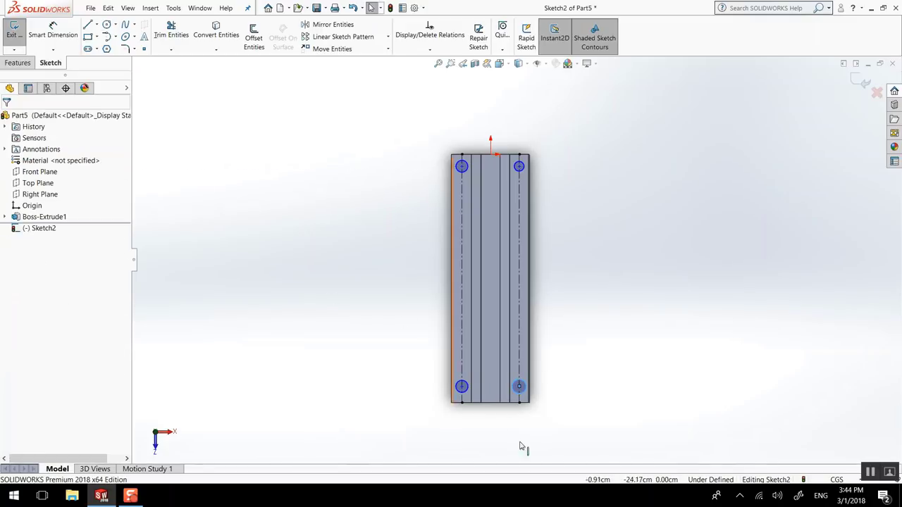
Select all four hole circles together.
left_click(462, 386)
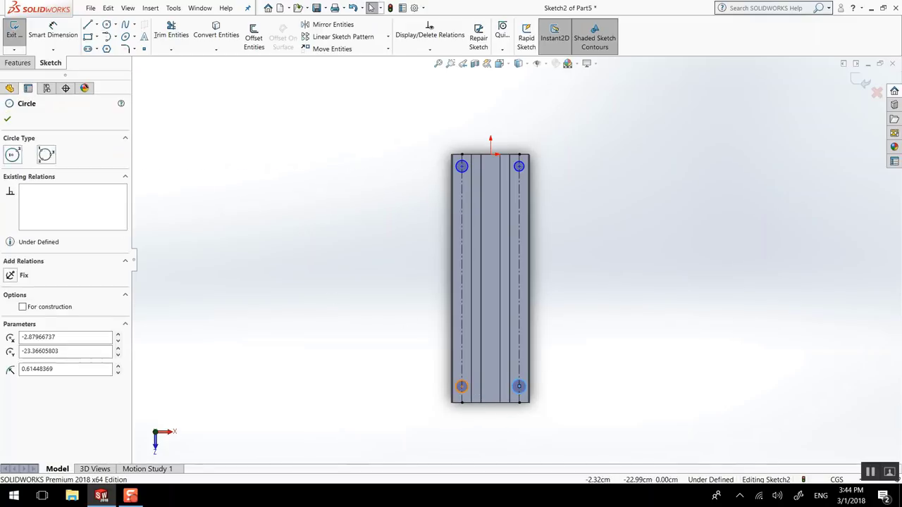
left_click(518, 386, "ctrl")
left_click(463, 166, "ctrl")
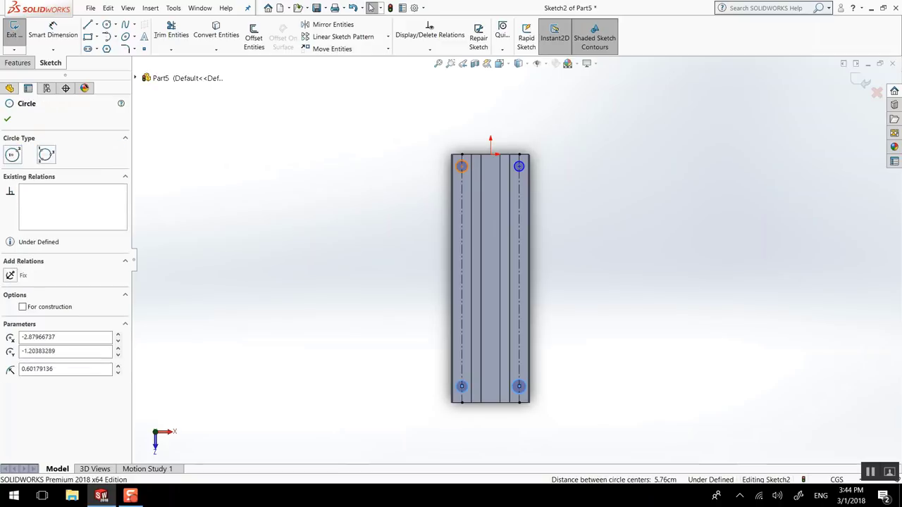
left_click(526, 167, "ctrl")
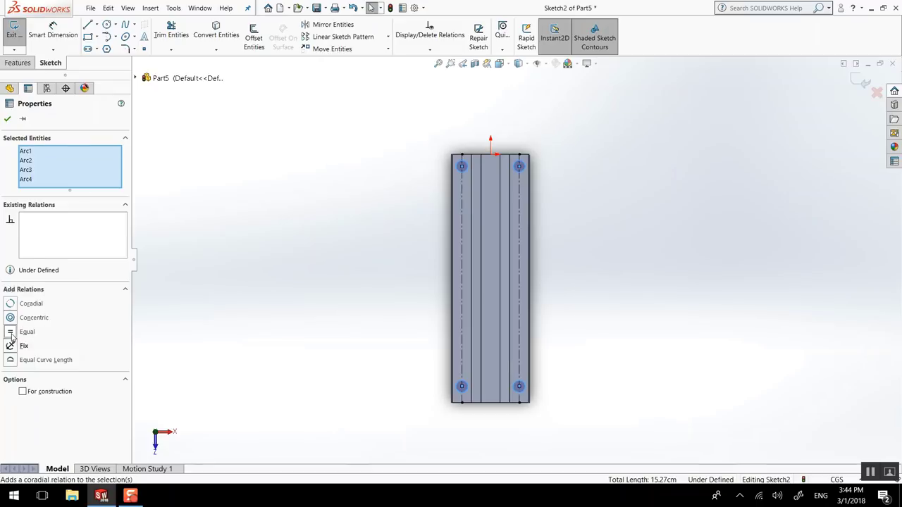
Apply an Equal relation to the four hole circles, then activate Smart Dimension.
left_click(9, 120)
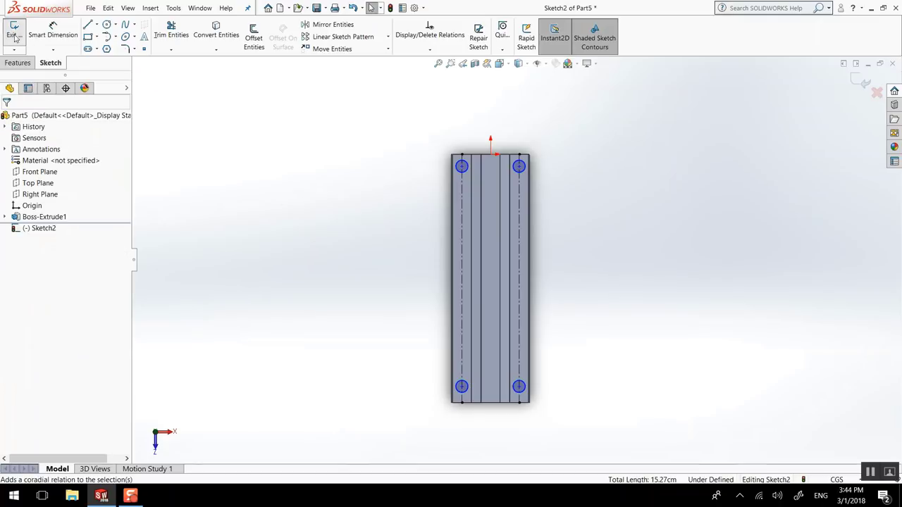
left_click(39, 32)
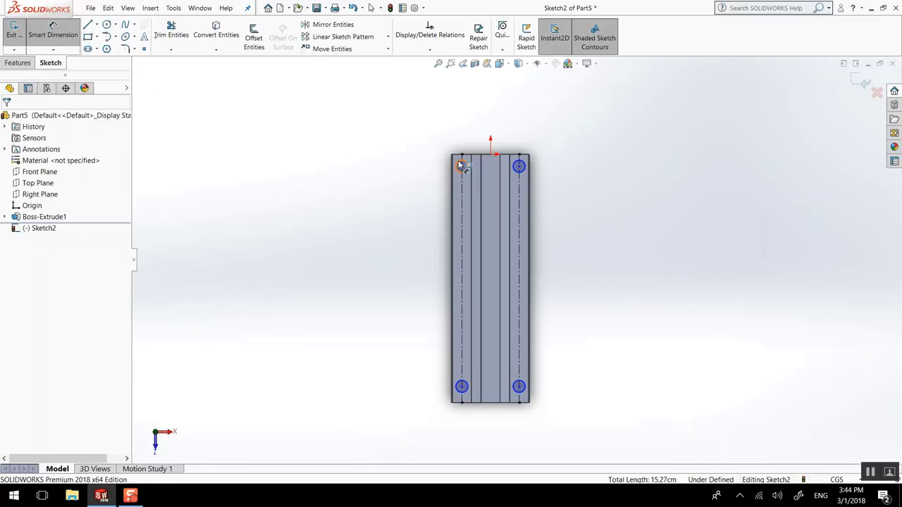
Dimension the top-left hole circle with a 1 cm diameter.
left_click(459, 164)
left_click(421, 143)
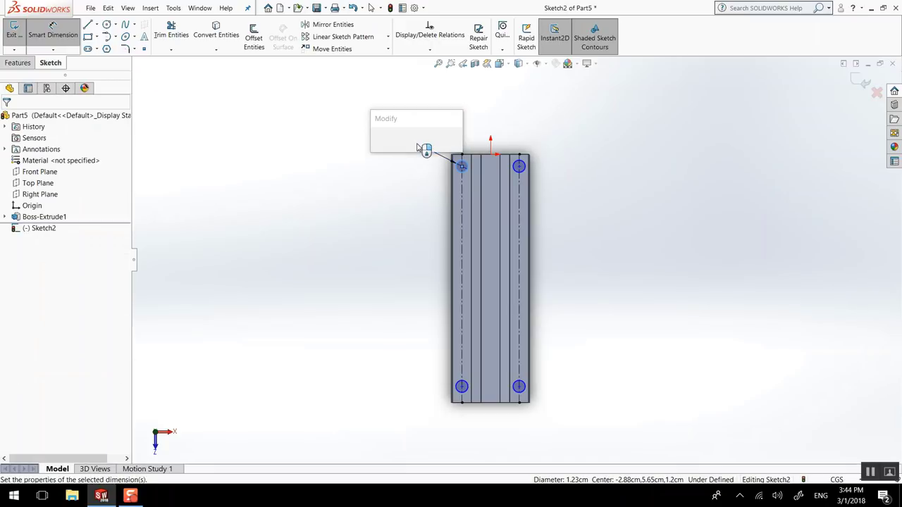
type("1")
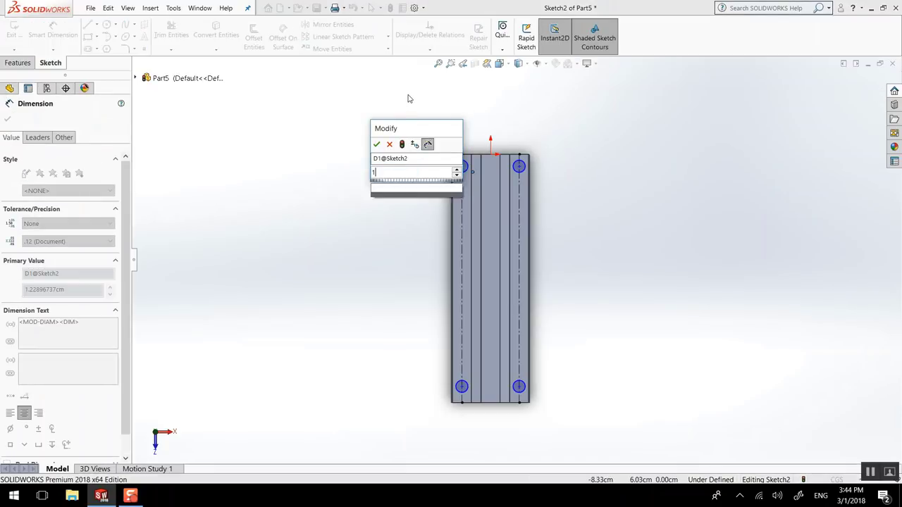
key("Return")
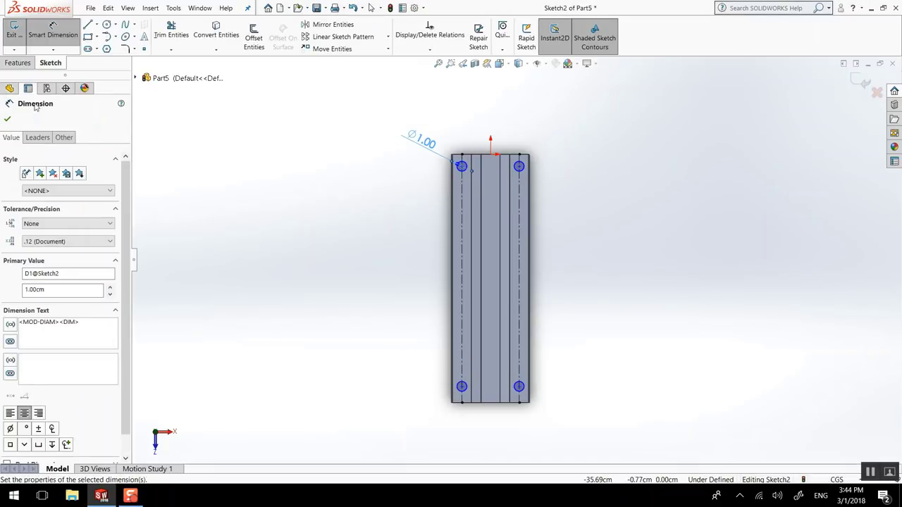
left_click(8, 119)
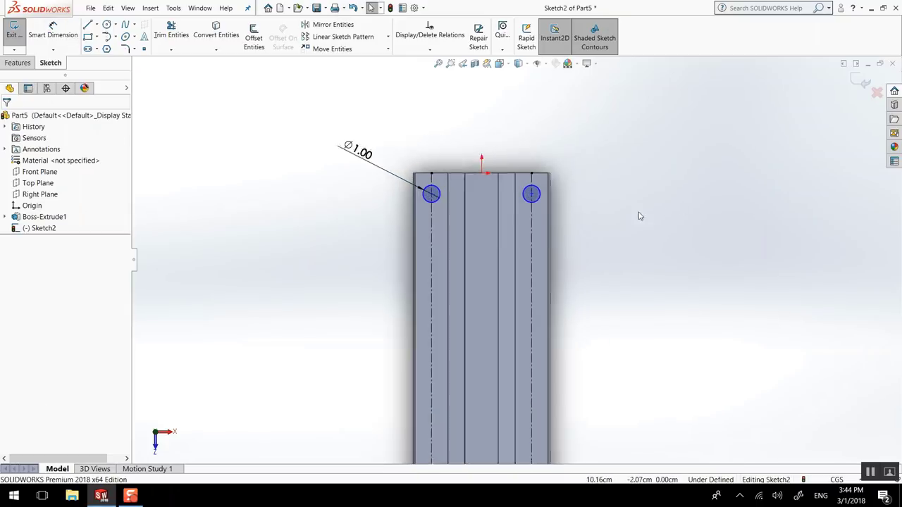
scroll(396, 191, "down", 6)
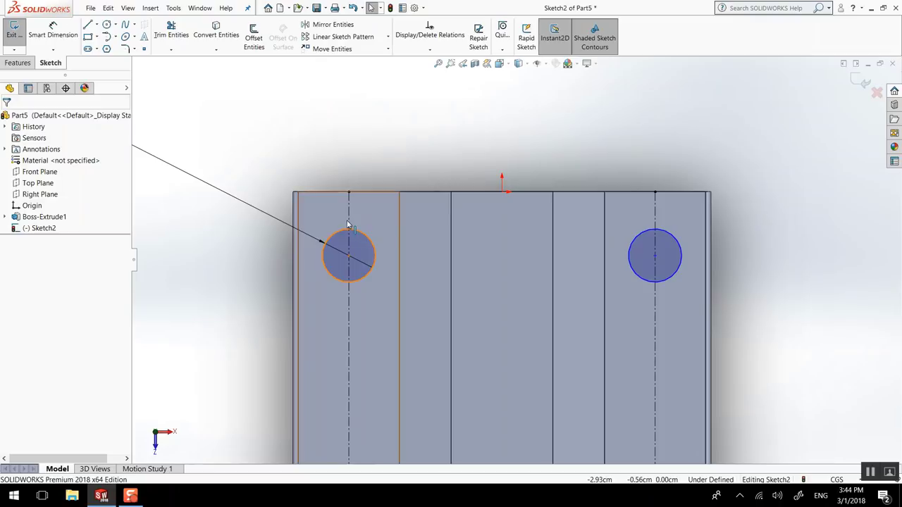
Place the two upper holes 1 cm below the beam's top edge.
left_click(53, 32)
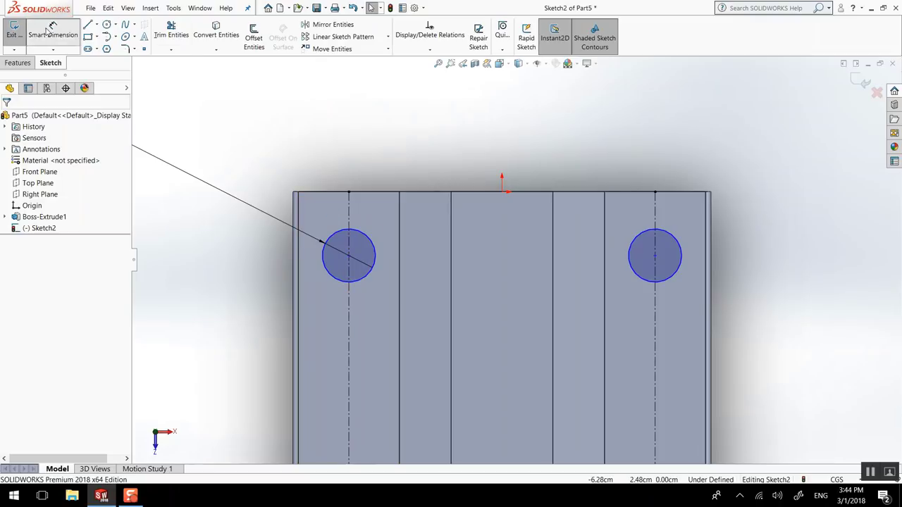
left_click(348, 256)
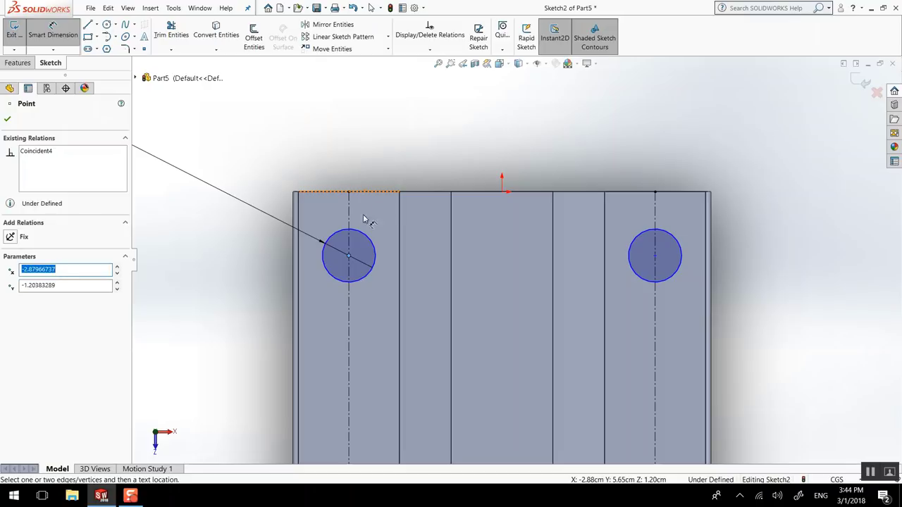
left_click(368, 192)
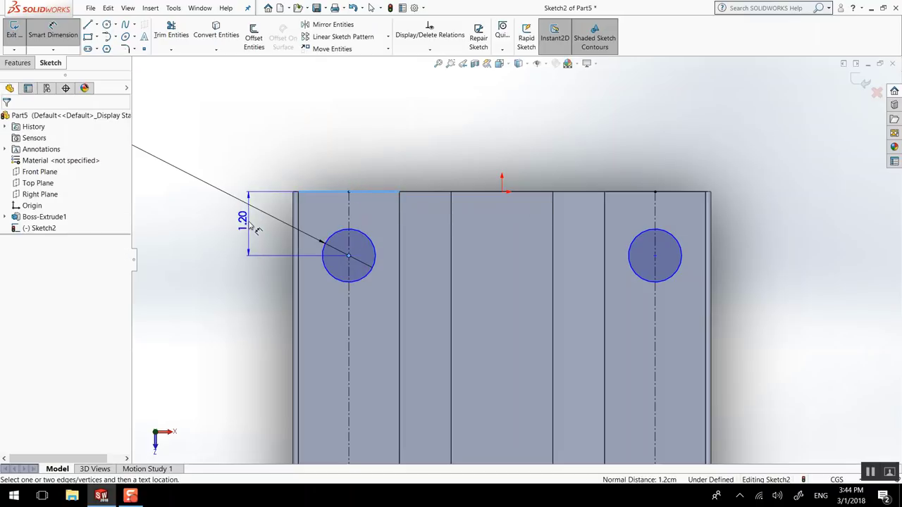
left_click(254, 229)
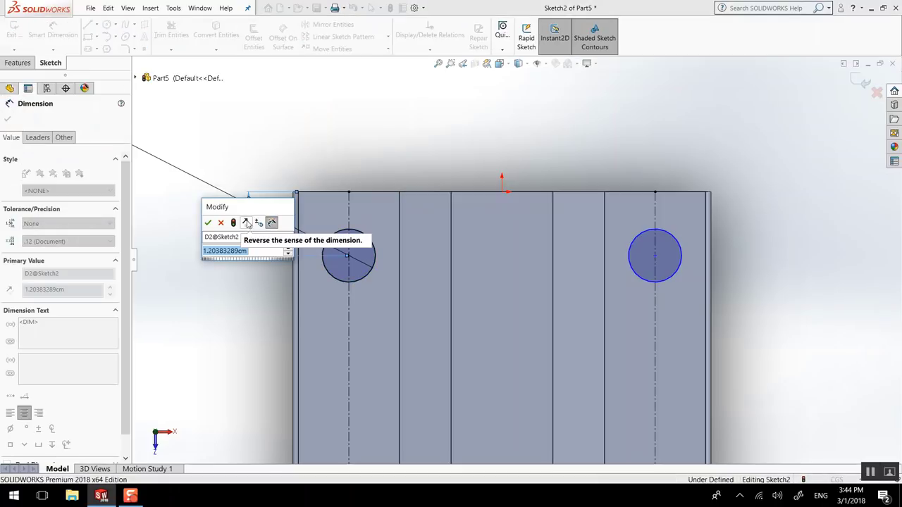
type("1")
key("Return")
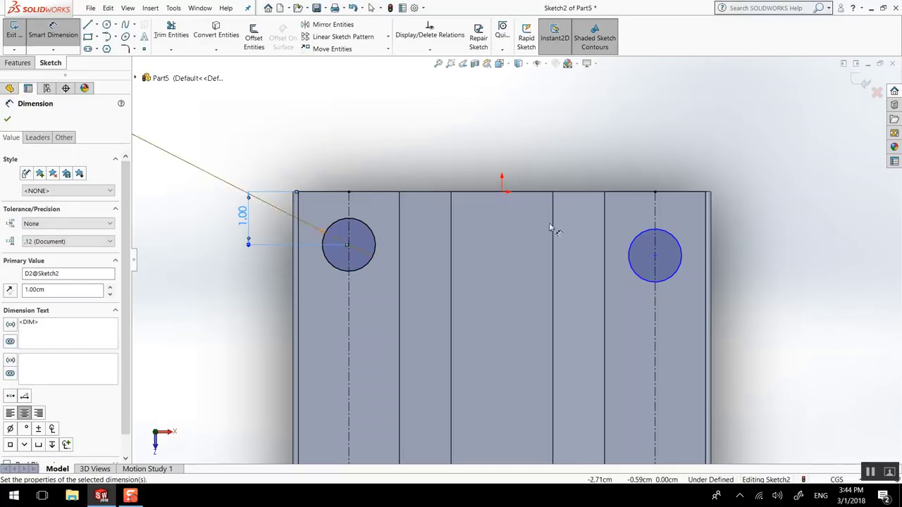
left_click(681, 193)
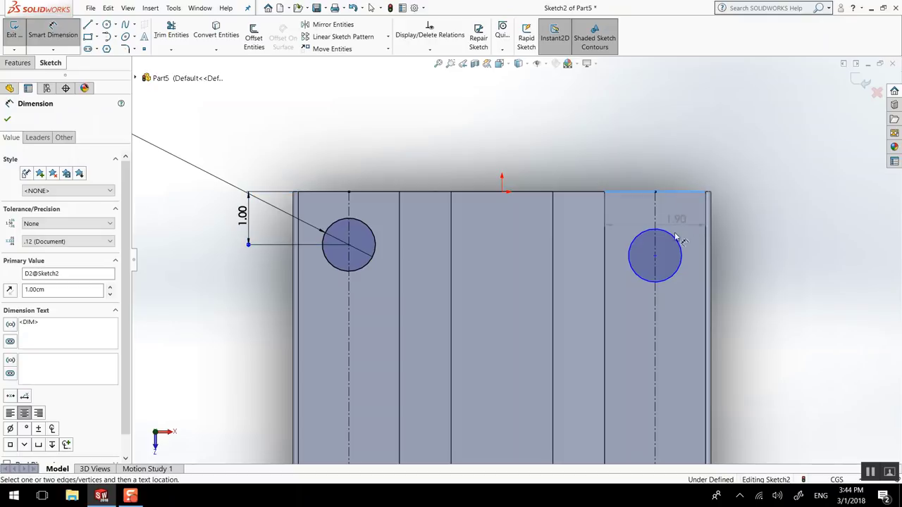
left_click(655, 258)
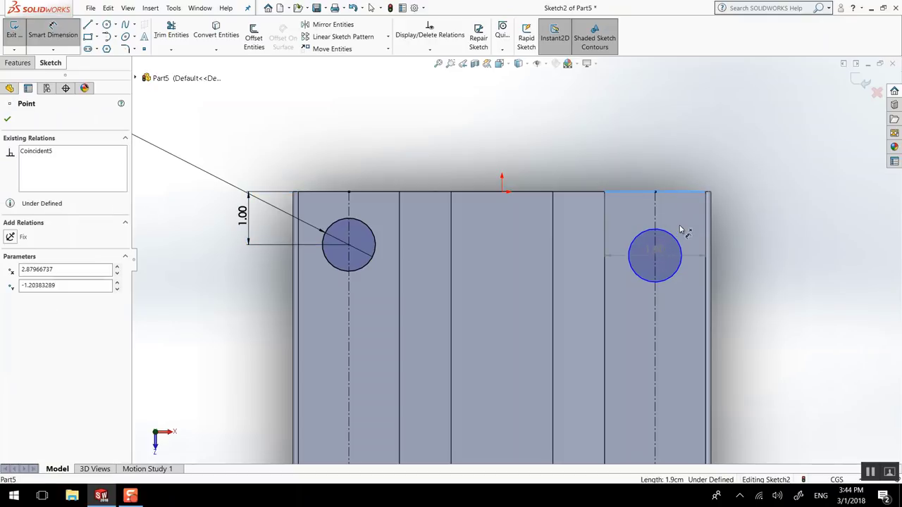
left_click(746, 221)
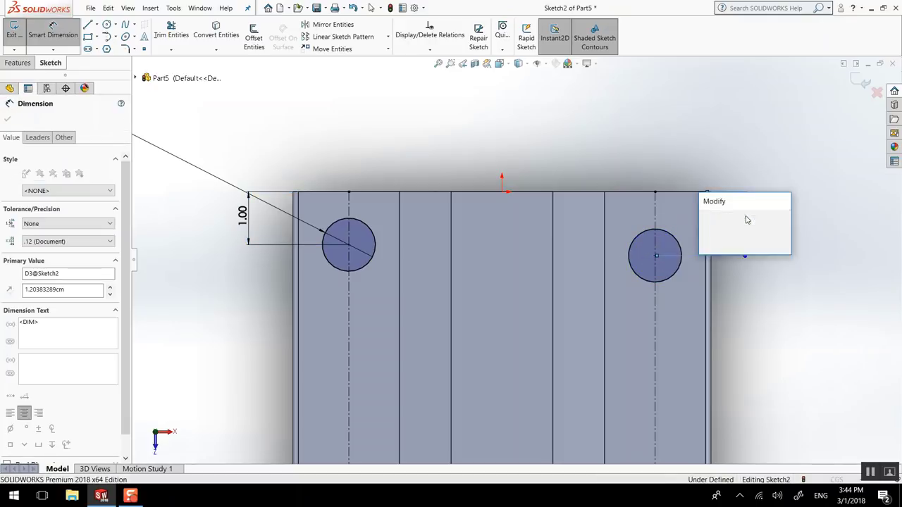
type("1")
key("Return")
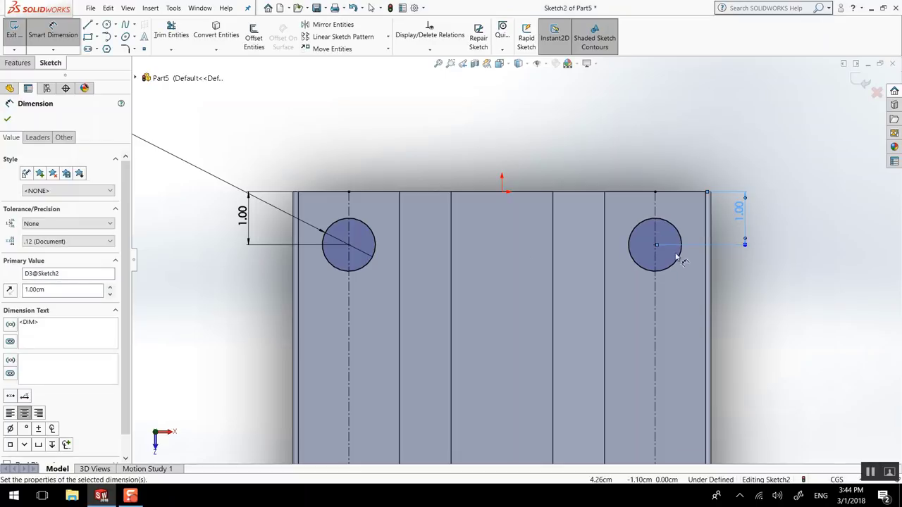
Change both upper hole distances from 1.00 to 1.50 cm.
scroll(463, 343, "up", 5)
scroll(518, 371, "up", 4)
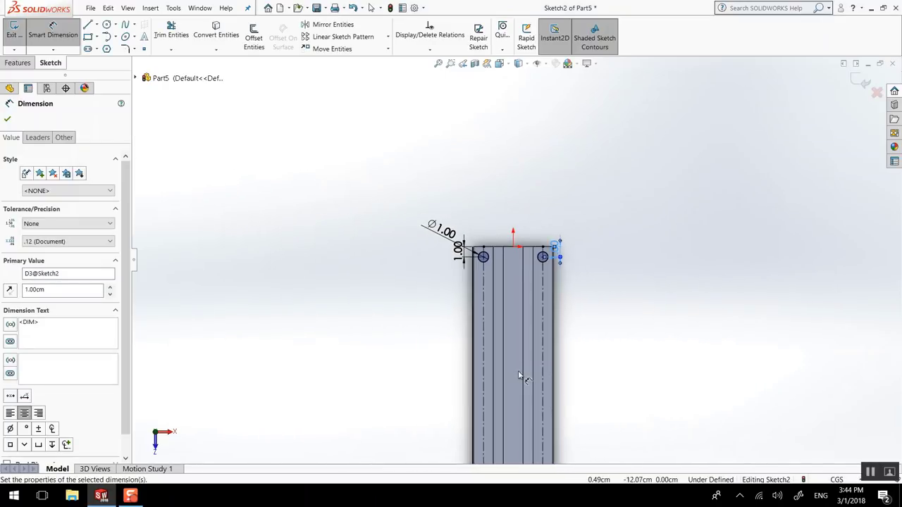
scroll(521, 413, "down", 4)
scroll(542, 212, "up", 3)
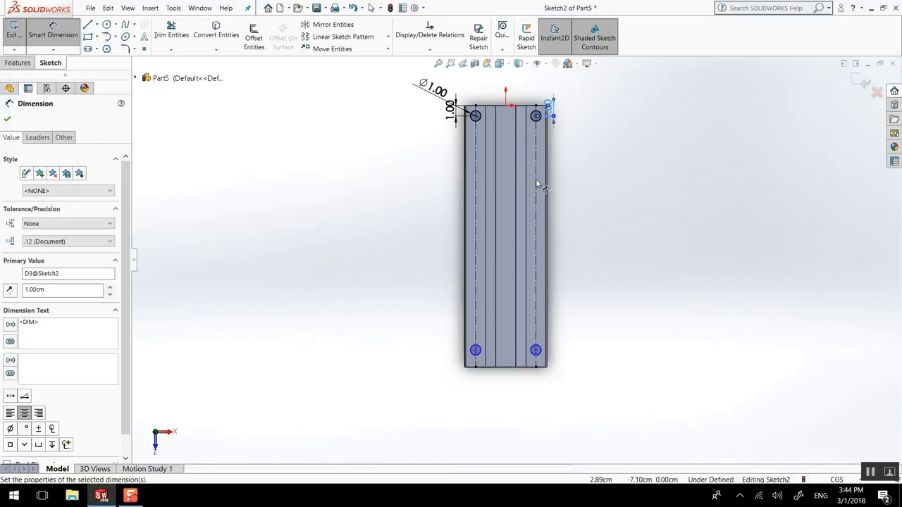
scroll(599, 123, "down", 5)
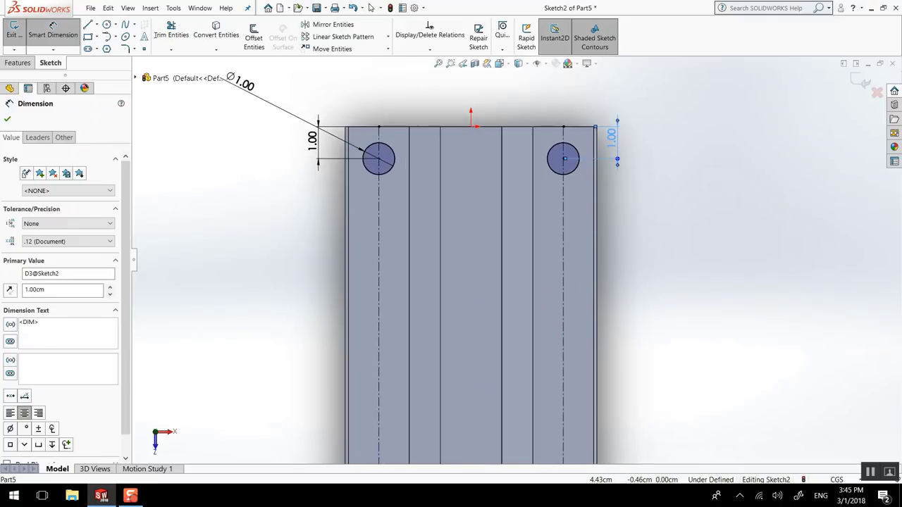
double_click(612, 137)
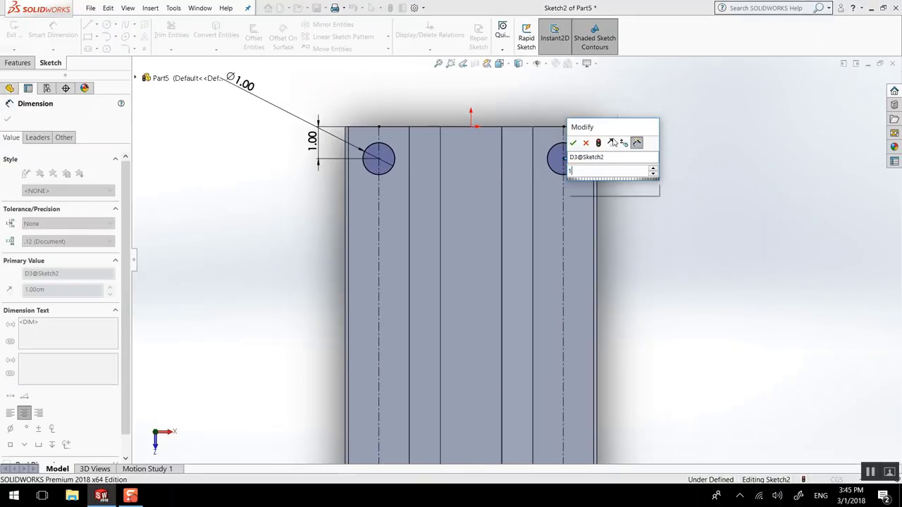
type("1.5")
key("Return")
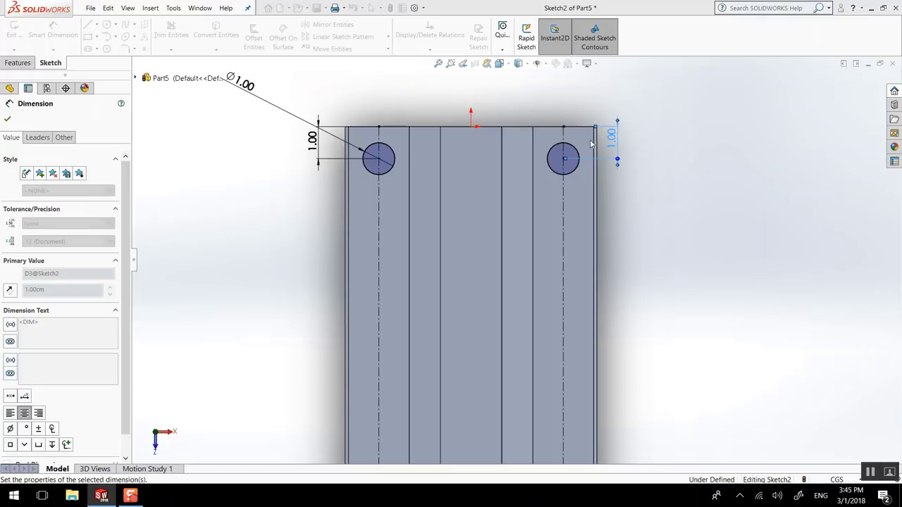
left_click(313, 145)
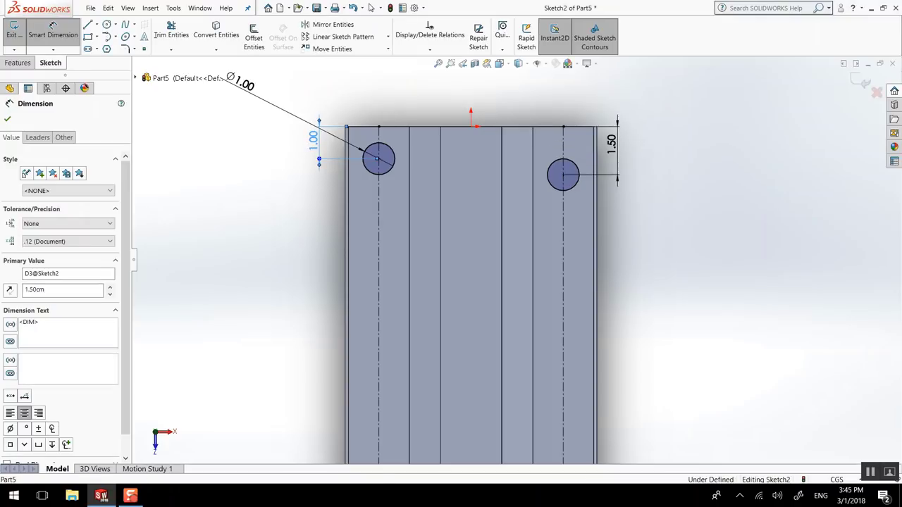
key("Escape")
double_click(319, 143)
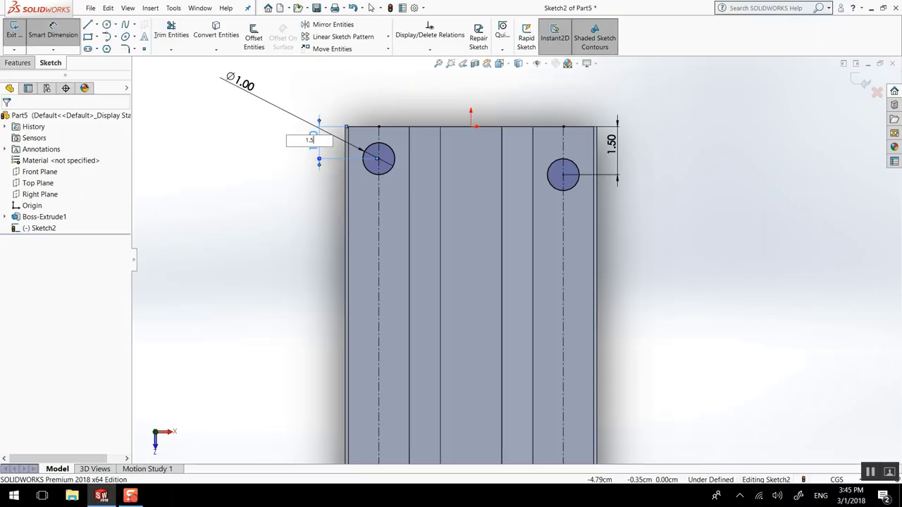
type("1.5")
key("Return")
scroll(392, 247, "up", 5)
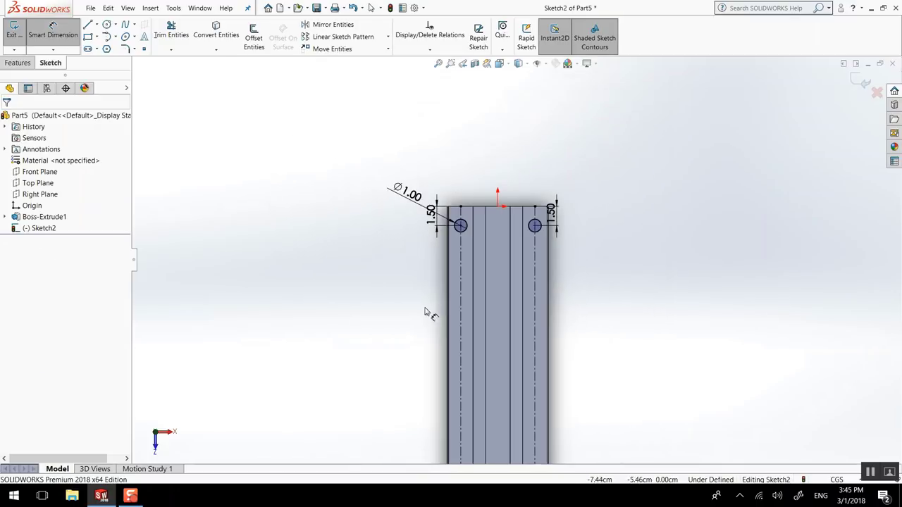
scroll(512, 414, "down", 5)
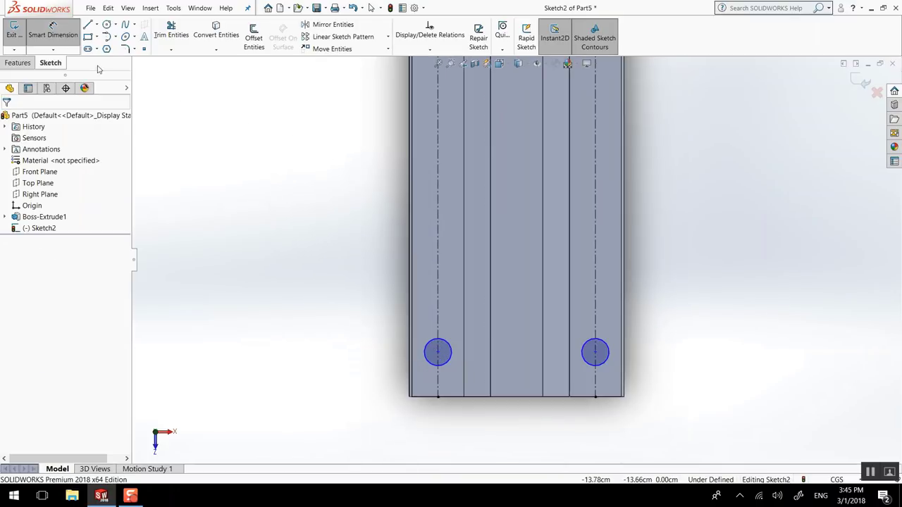
Place the two lower holes 1.50 cm from the beam's bottom edge.
left_click(437, 354)
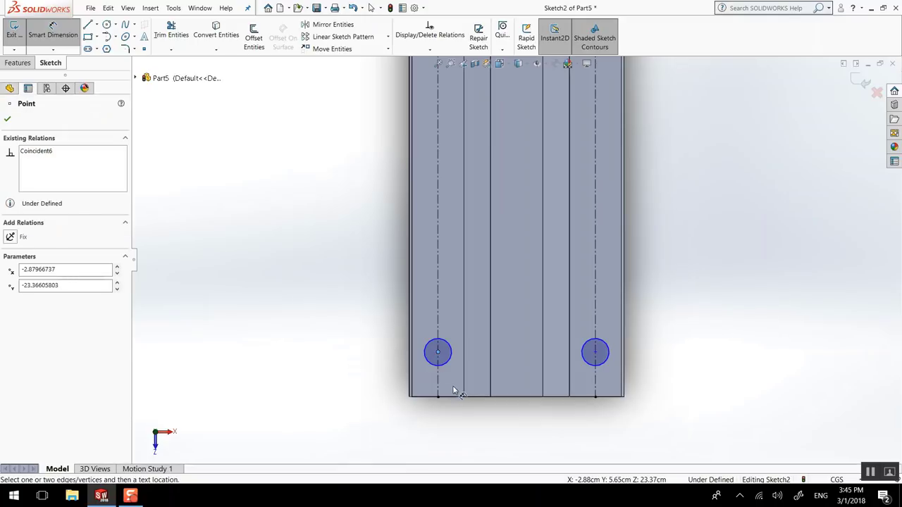
left_click(454, 400)
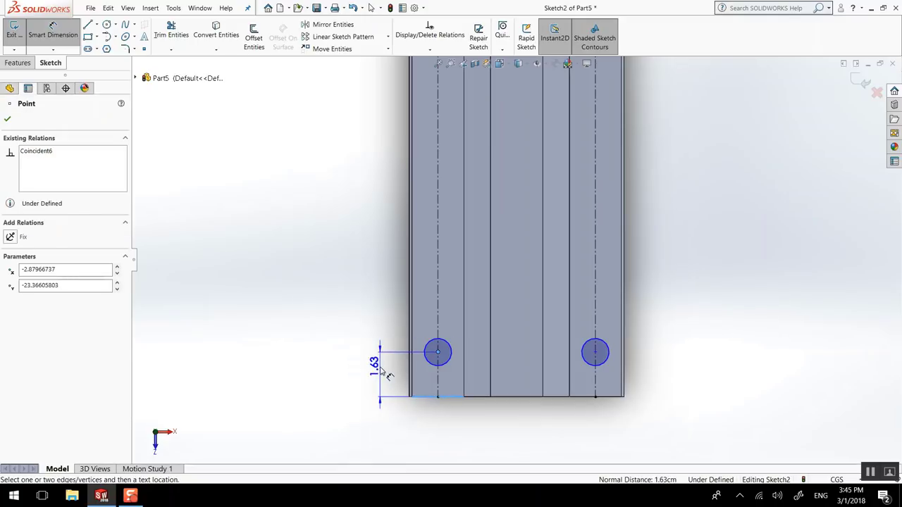
left_click(374, 366)
type("1.5")
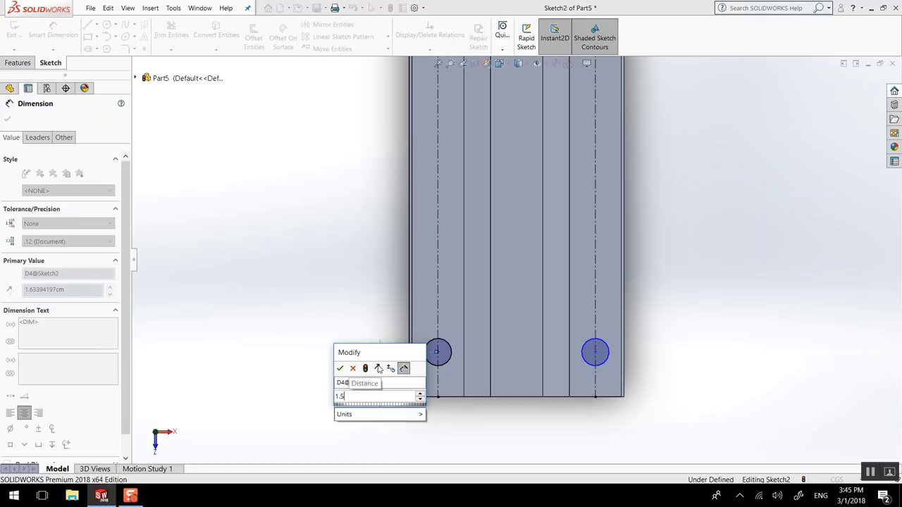
key("Return")
left_click(587, 399)
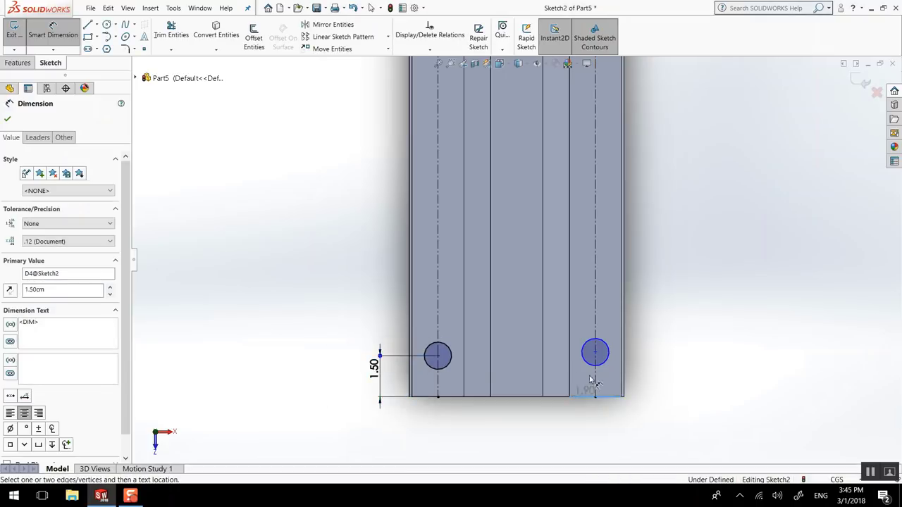
left_click(595, 353)
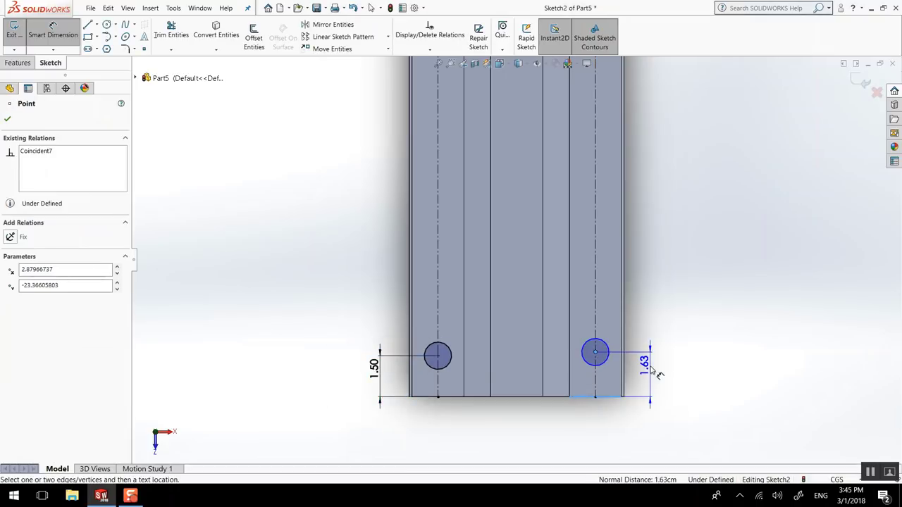
left_click(651, 369)
type("1.5")
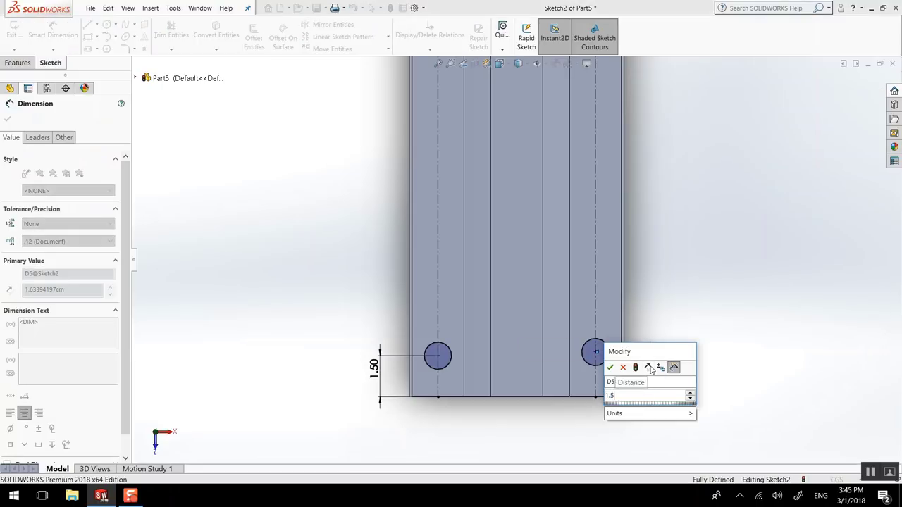
key("Return")
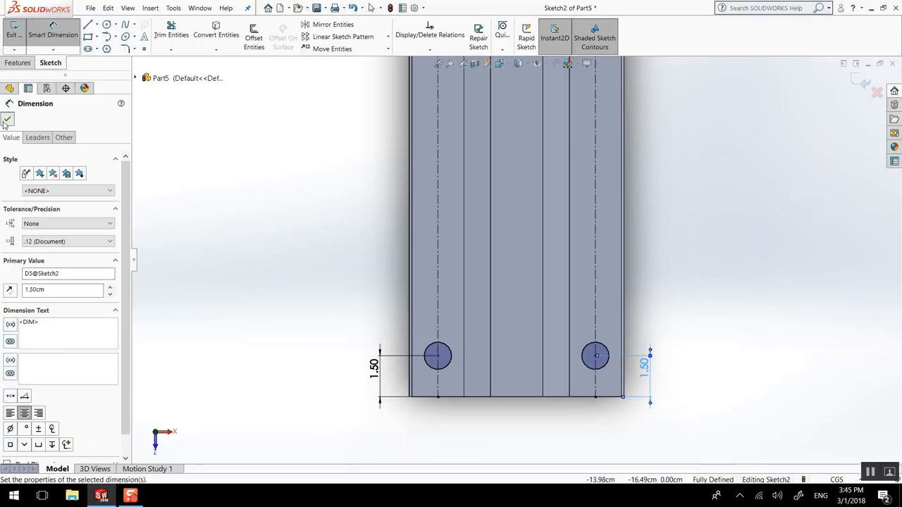
left_click(6, 121)
middle_click_drag(533, 237, 542, 207)
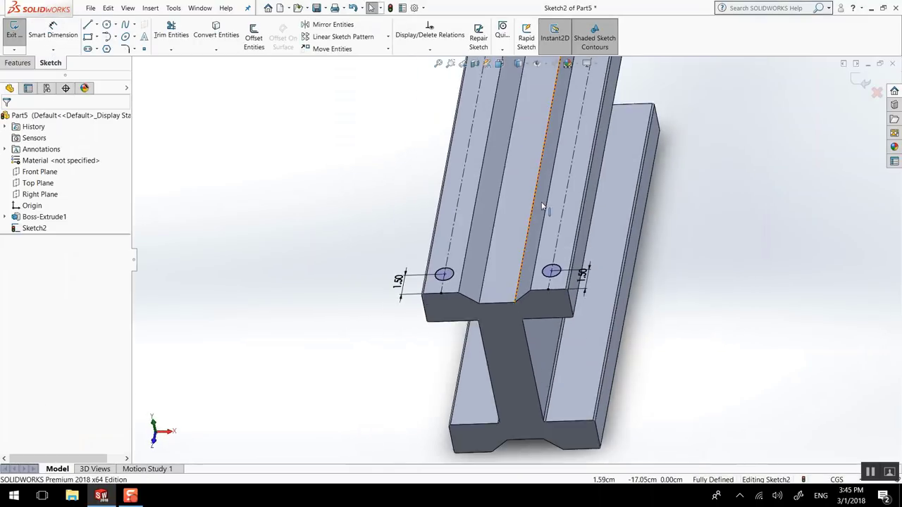
Extruded Cut the four 1 cm hole circles blind to a 5.00 cm depth.
scroll(543, 206, "up", 3)
left_click(17, 62)
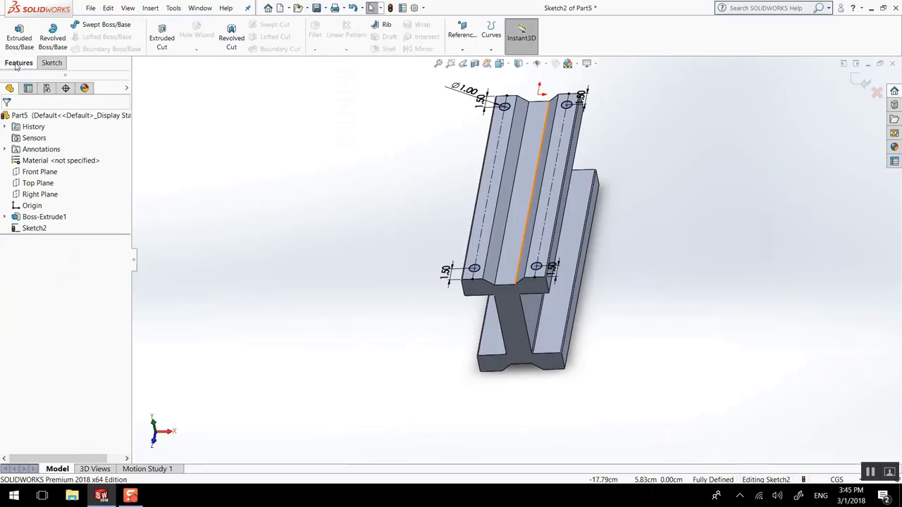
left_click(162, 38)
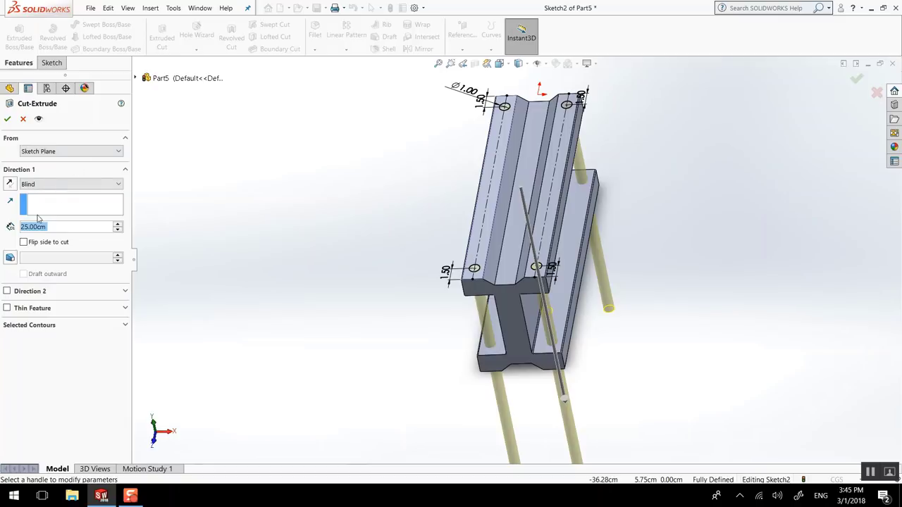
type("5")
key("Return")
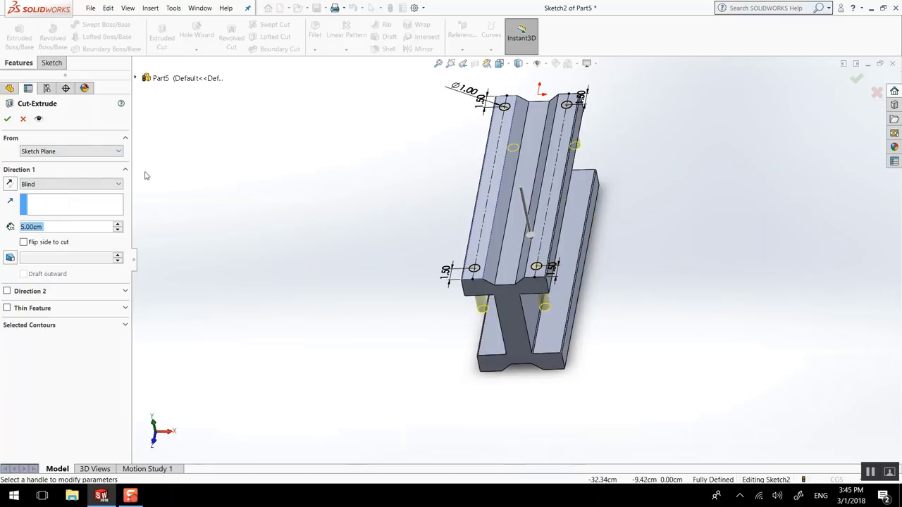
left_click(8, 118)
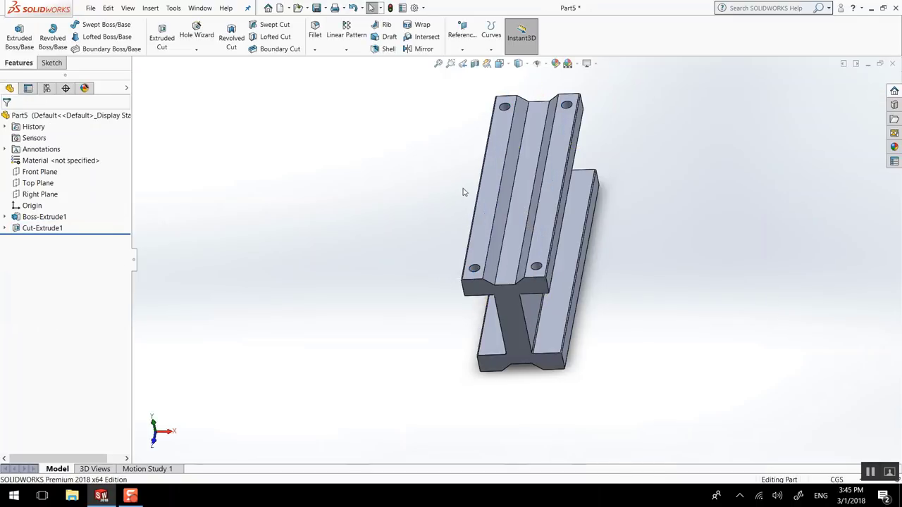
Change Cut-Extrude1's end condition to Through All - Both.
middle_click_drag(464, 192, 432, 141)
key("f")
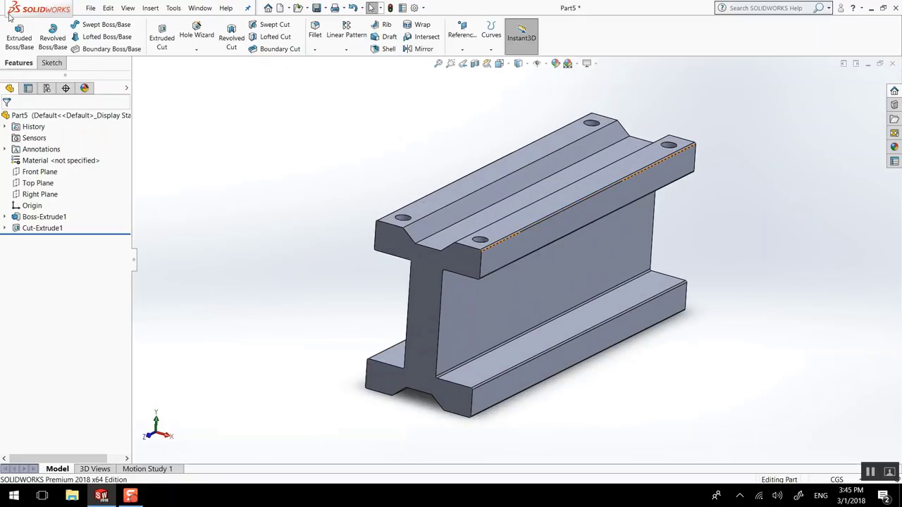
left_click(30, 229)
left_click(36, 200)
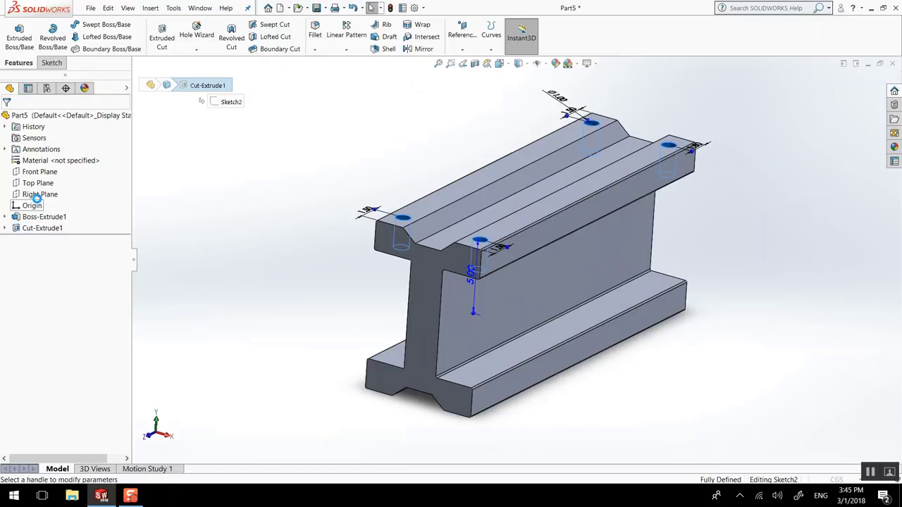
left_click(35, 185)
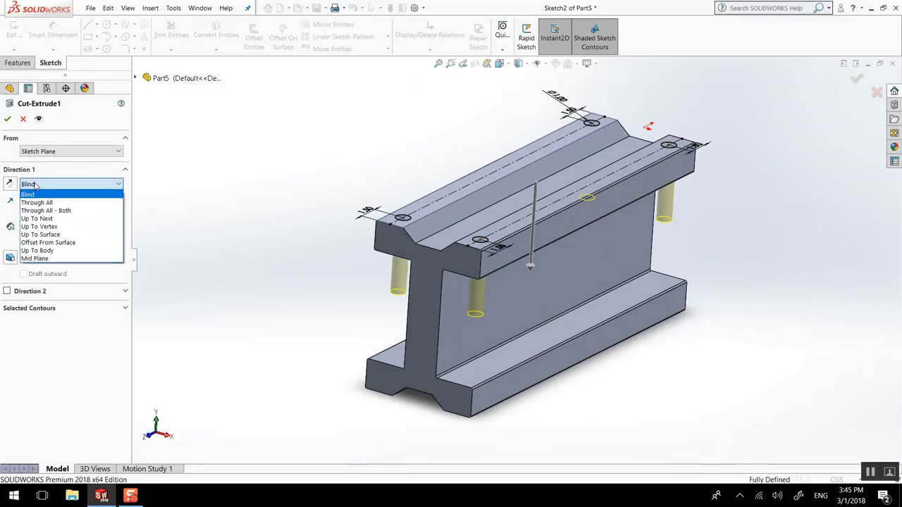
left_click(40, 213)
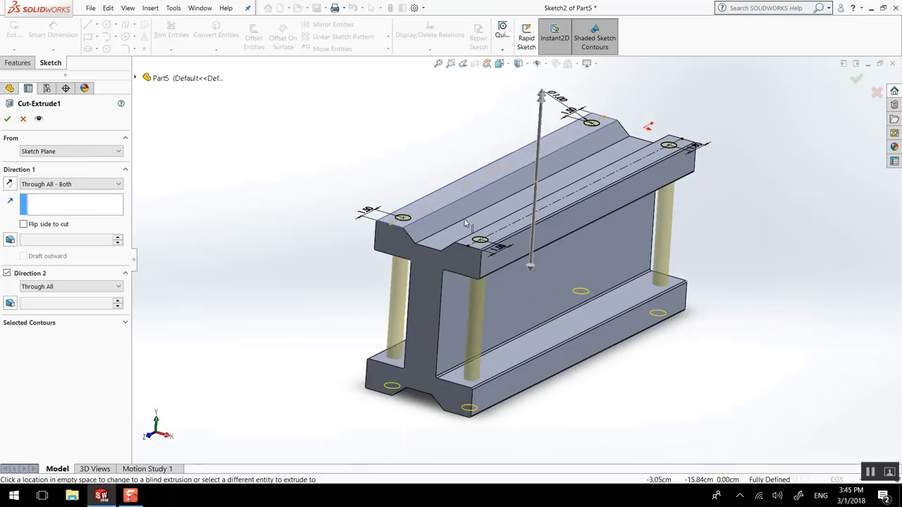
left_click(7, 120)
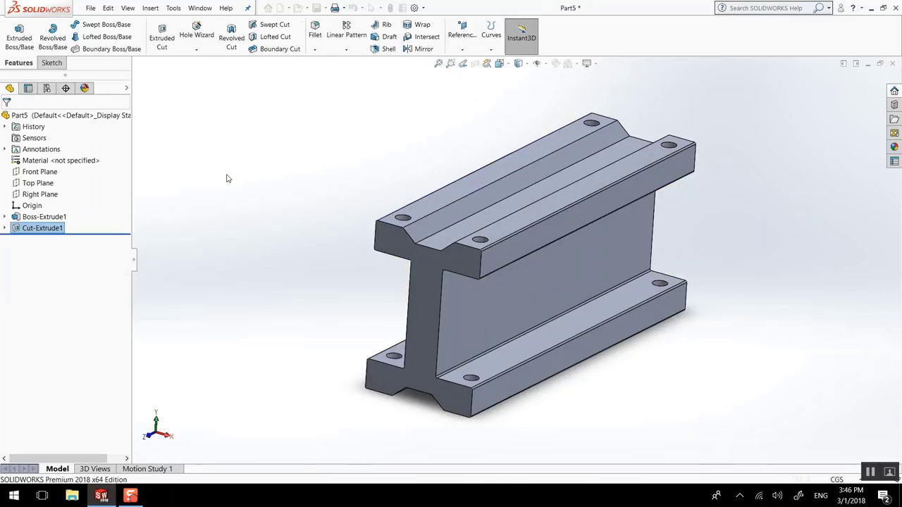
Orbit and zoom the beam to check the holes pierce both flanges.
middle_click_drag(412, 238, 528, 258)
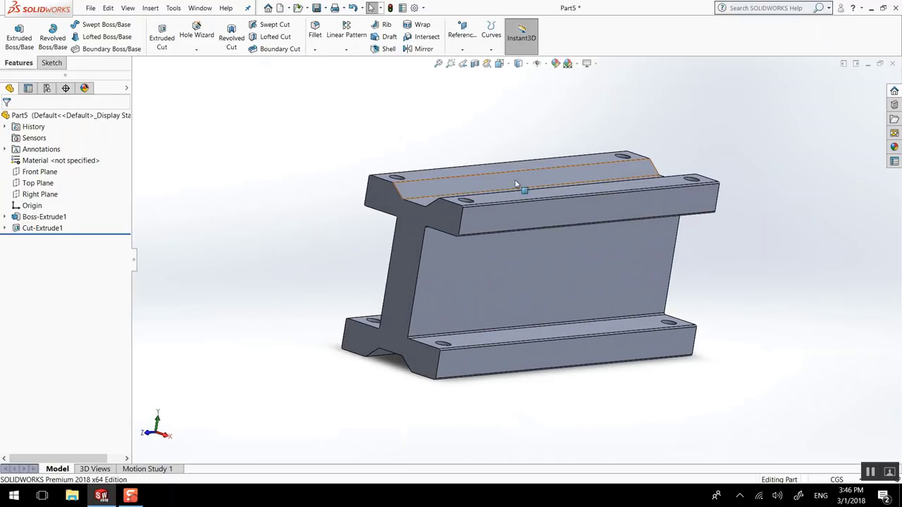
scroll(496, 216, "down", 4)
scroll(491, 221, "down", 4)
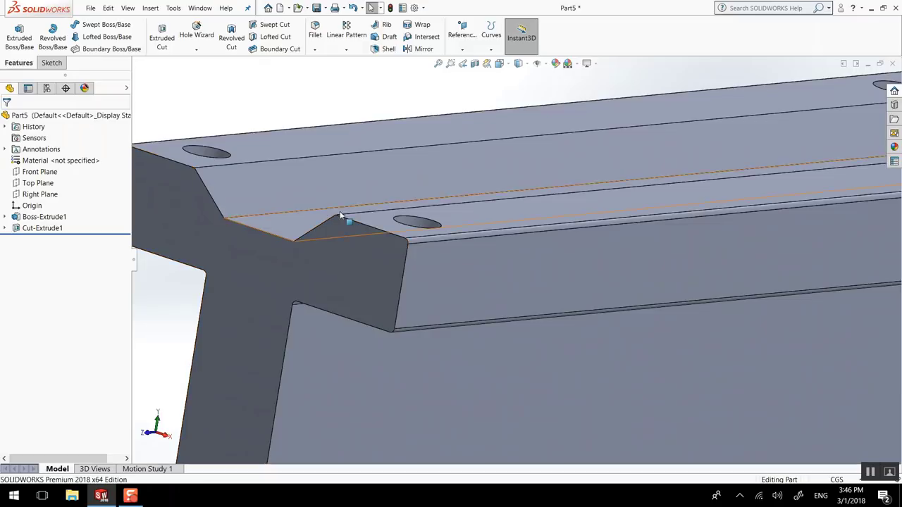
scroll(342, 216, "up", 5)
scroll(366, 215, "up", 5)
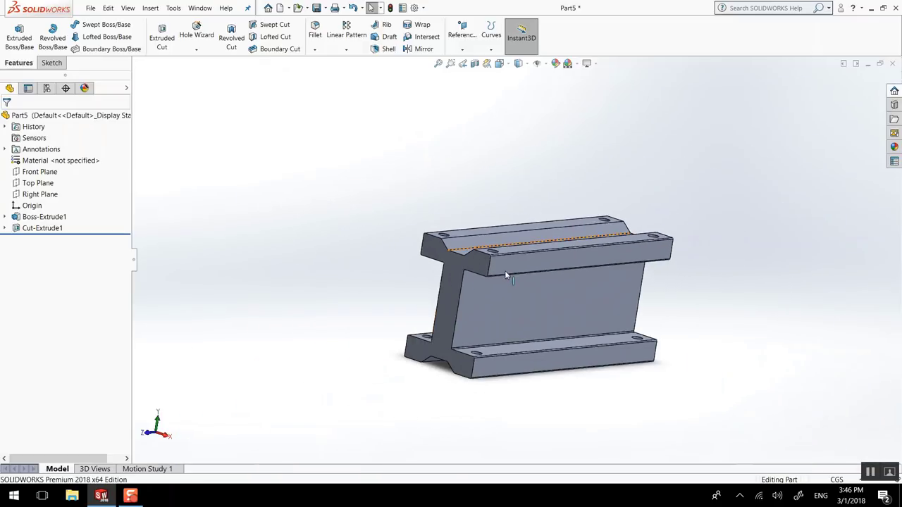
middle_click_drag(495, 318, 529, 282)
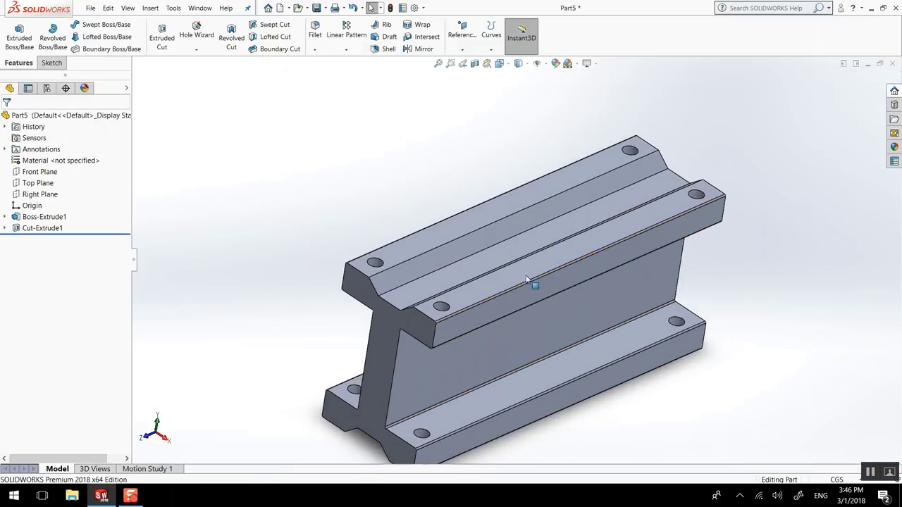
scroll(479, 271, "down", 4)
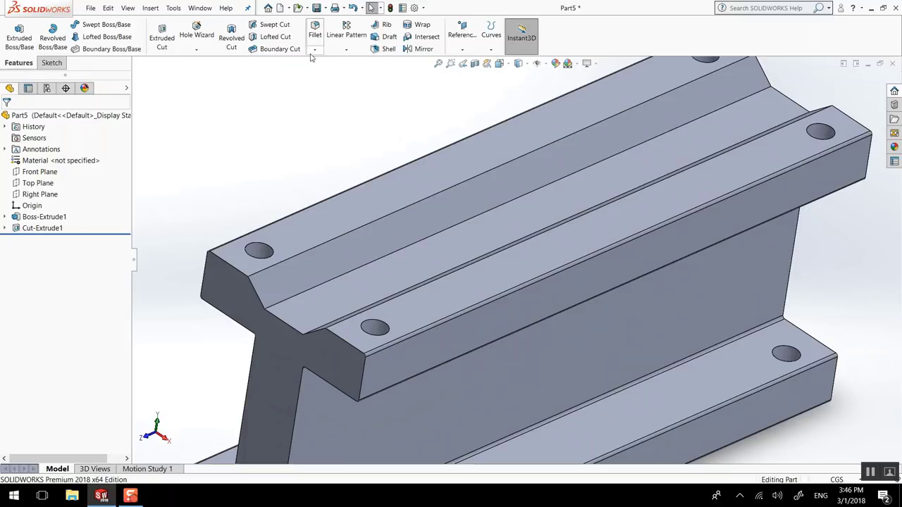
Start a 0.2 cm chamfer and select the hole edges on the upper flange.
left_click(314, 51)
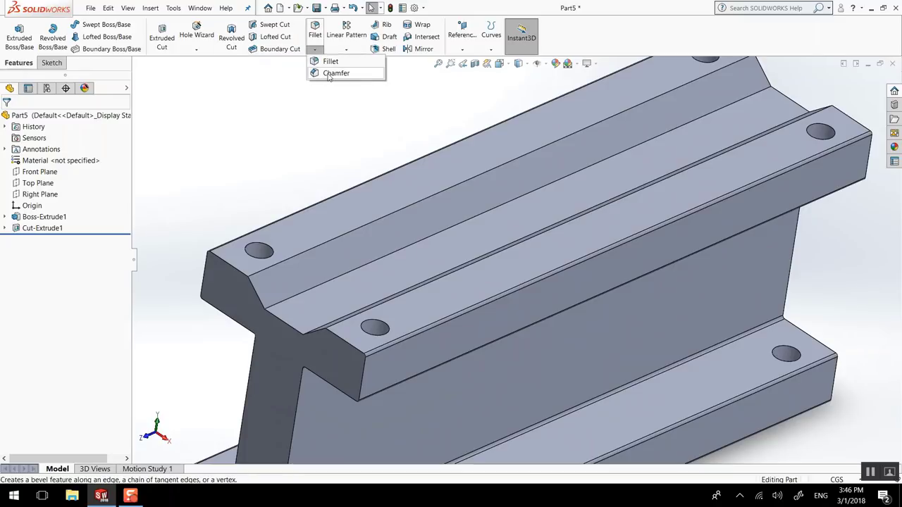
left_click(328, 73)
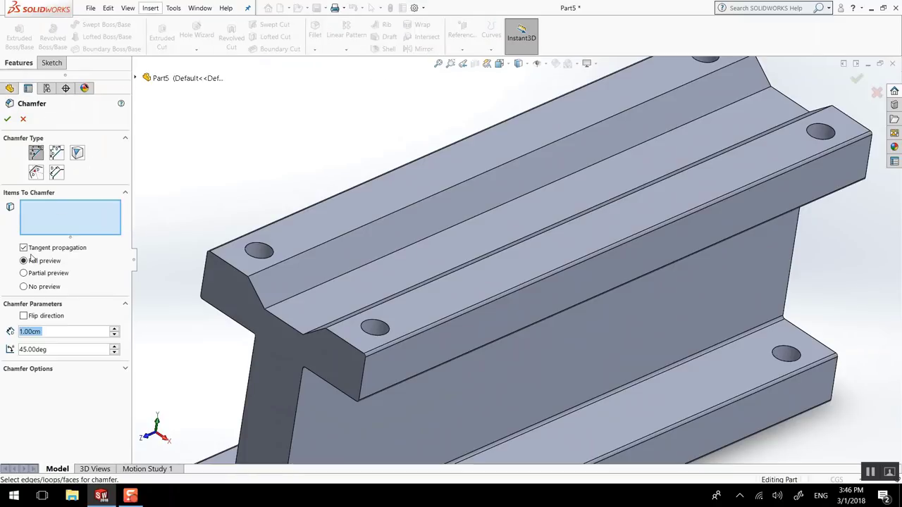
type("0.2")
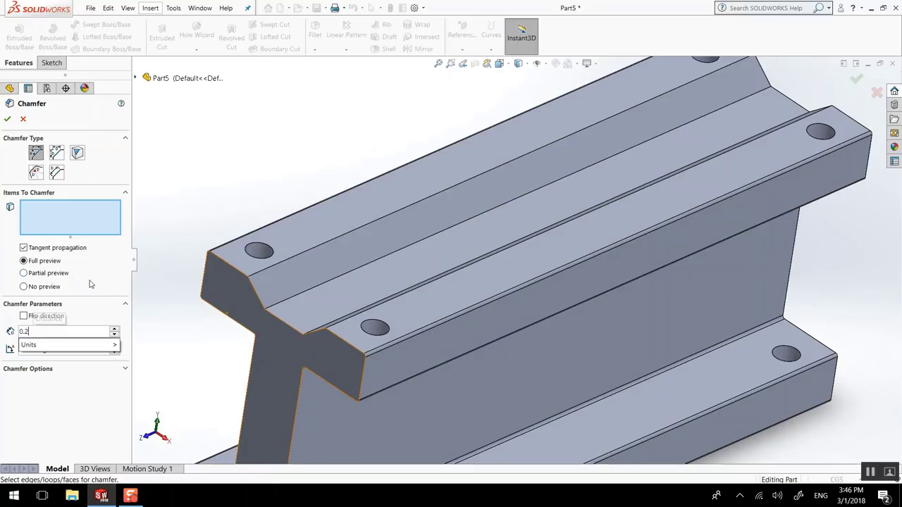
key("Return")
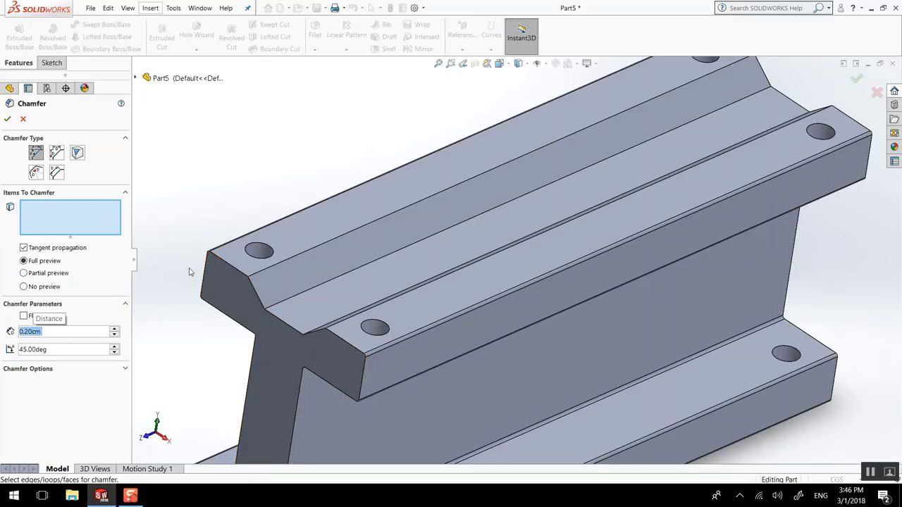
left_click(258, 245)
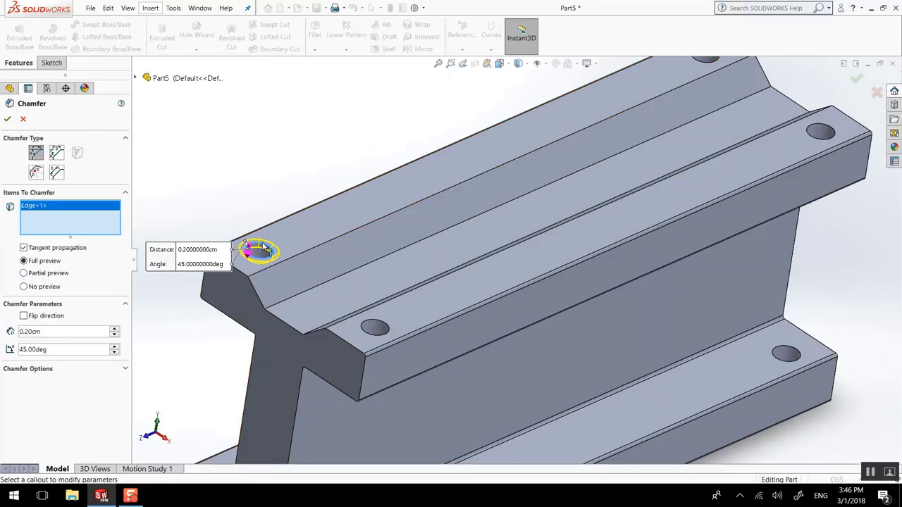
left_click(376, 326)
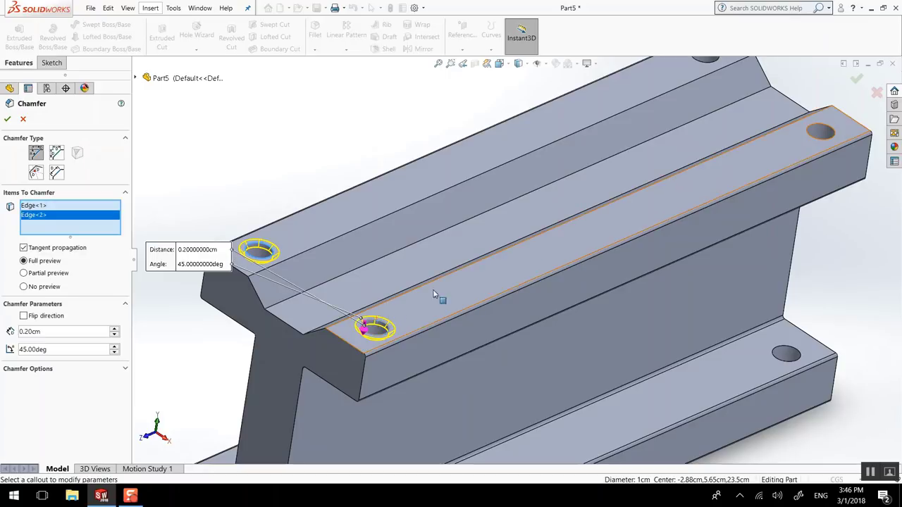
left_click(830, 132)
middle_click_drag(829, 132, 644, 144)
left_click(643, 143)
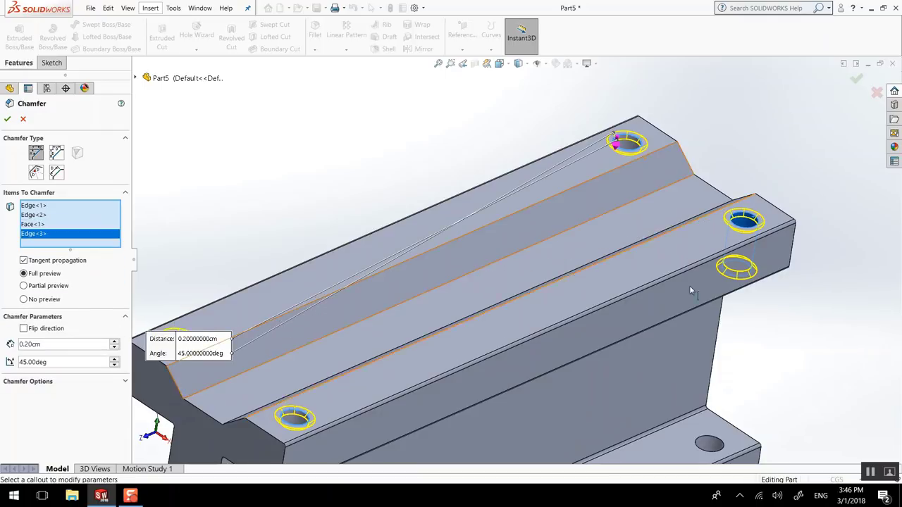
left_click(709, 442)
Add the lower flange hole edges and apply the 0.20 cm × 45° chamfer.
middle_click_drag(613, 386, 478, 409)
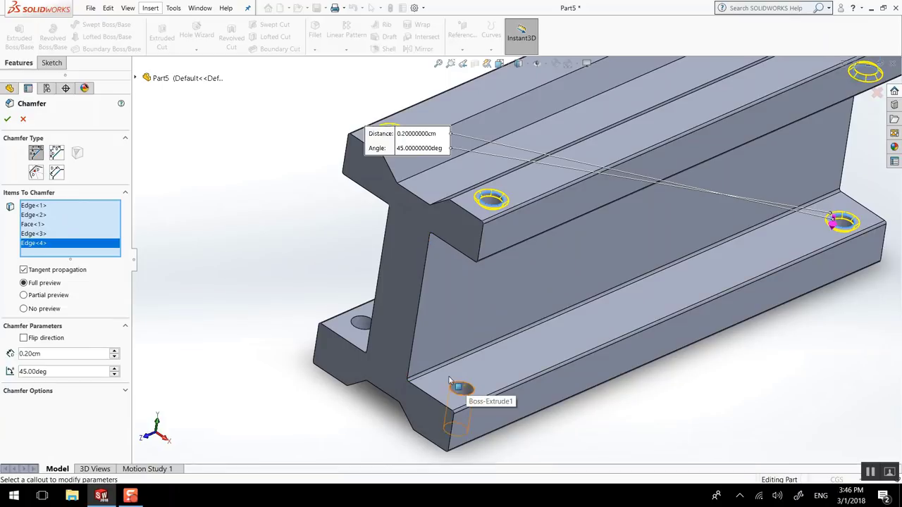
left_click(859, 224)
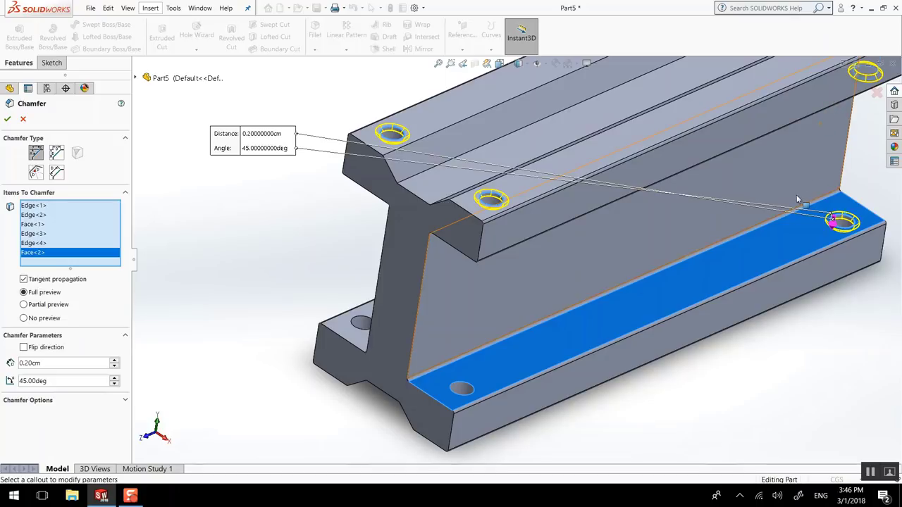
middle_click_drag(512, 301, 462, 328)
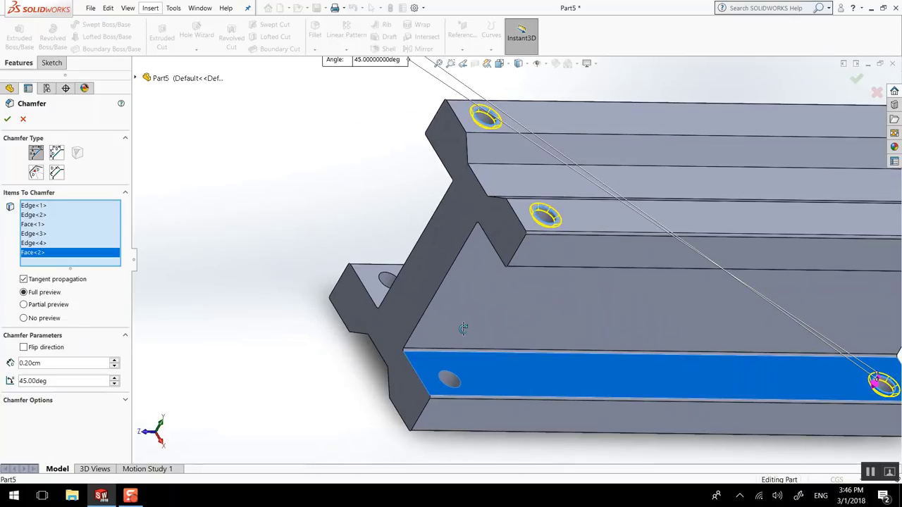
left_click(459, 381)
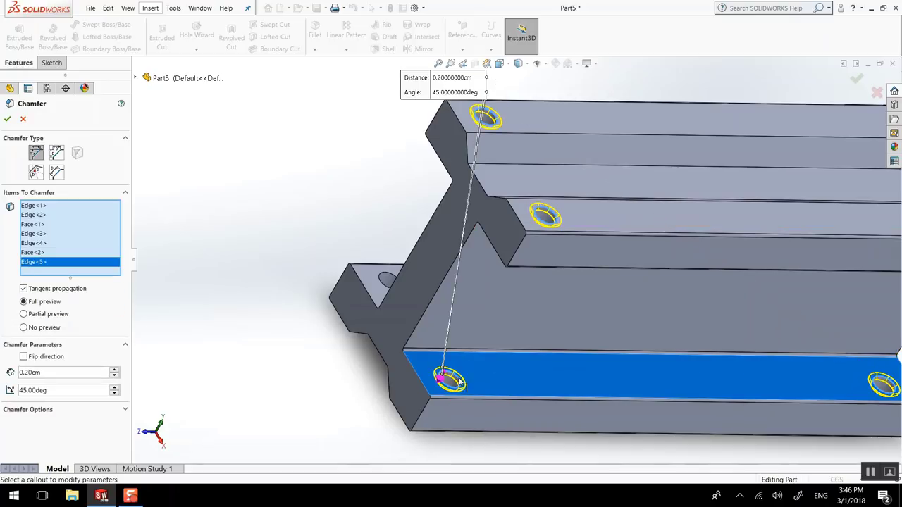
left_click(391, 280)
middle_click_drag(425, 254, 416, 121)
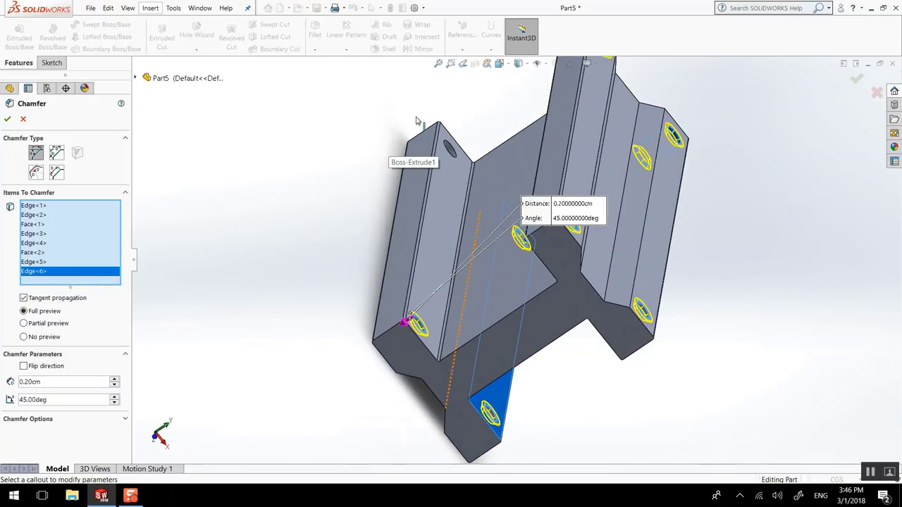
left_click(449, 148)
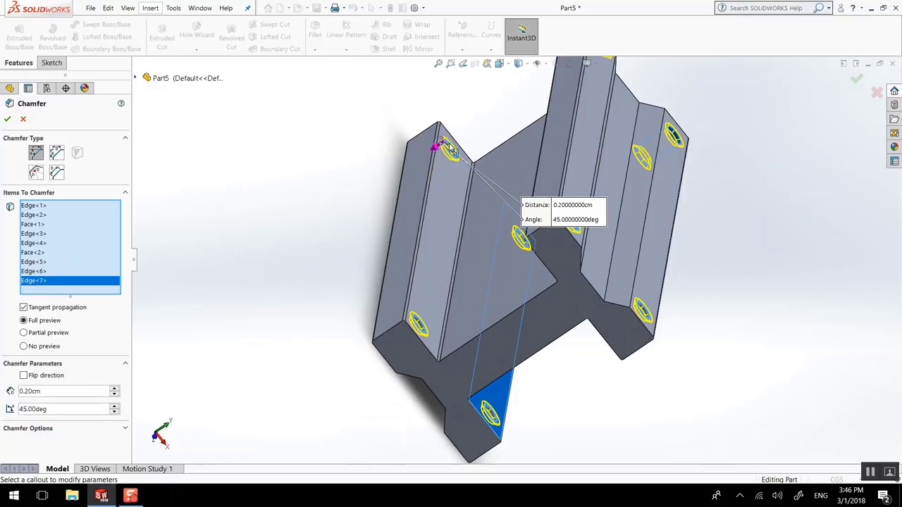
left_click(7, 119)
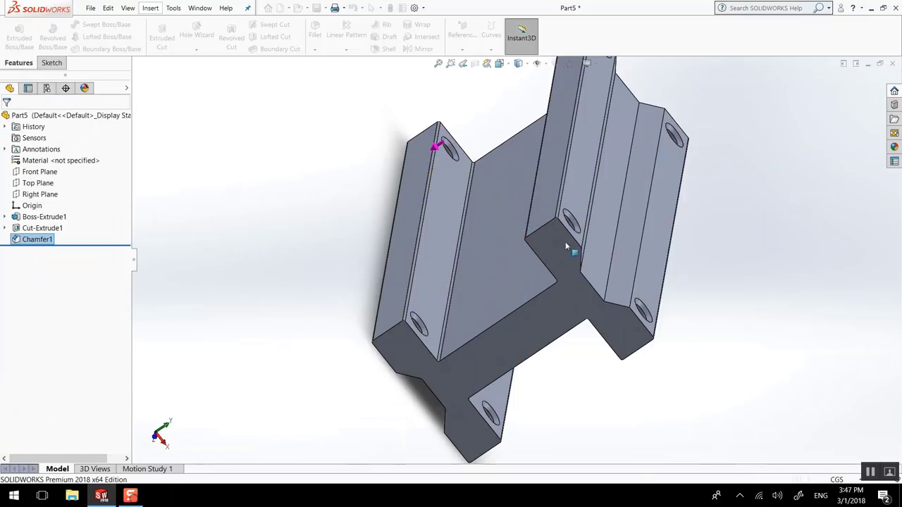
middle_click_drag(573, 252, 598, 183)
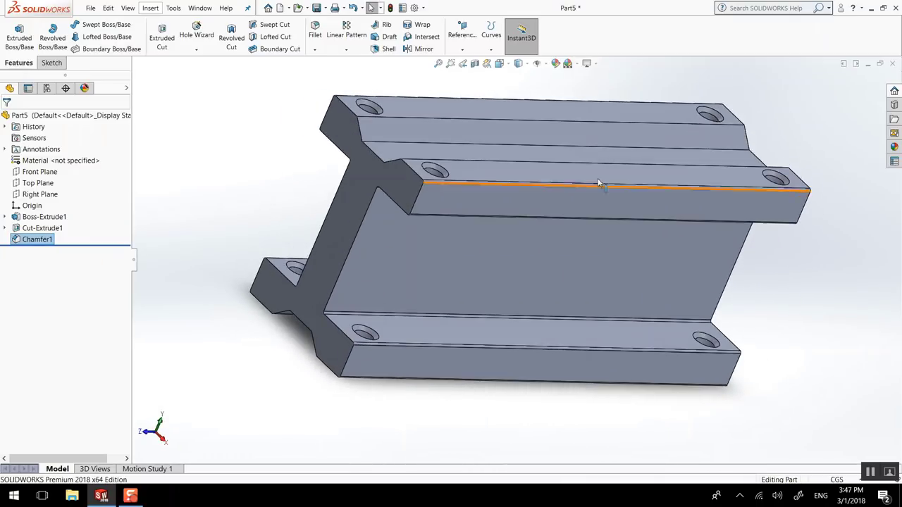
Fillet every edge of the I-beam, box-selected, with a 0.10 cm radius.
left_click(313, 29)
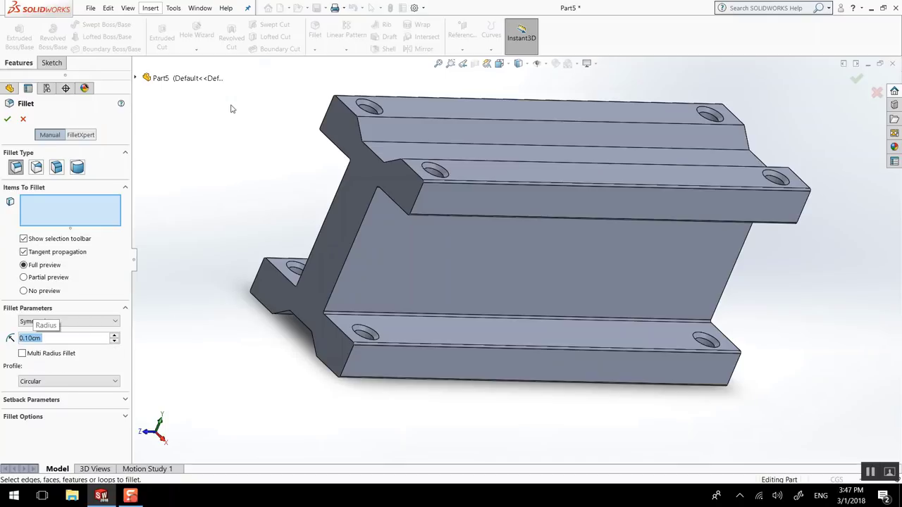
left_click_drag(247, 93, 847, 433)
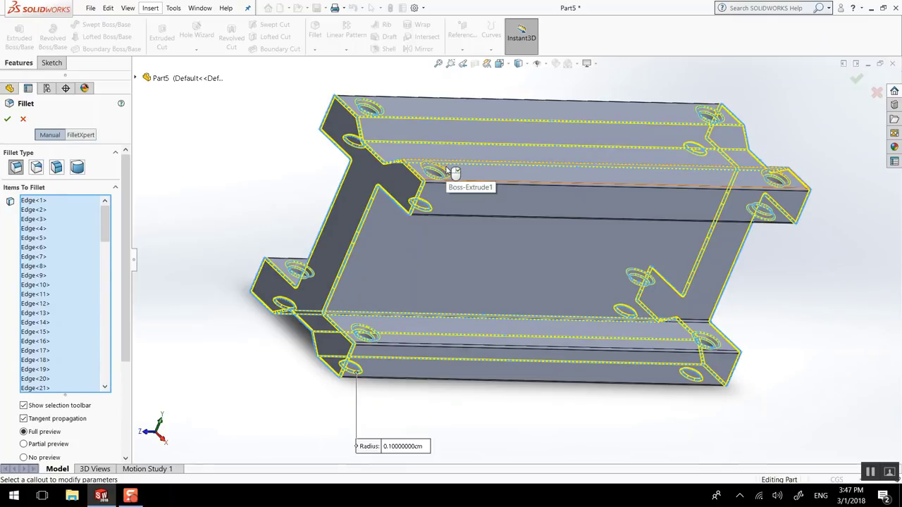
left_click(7, 121)
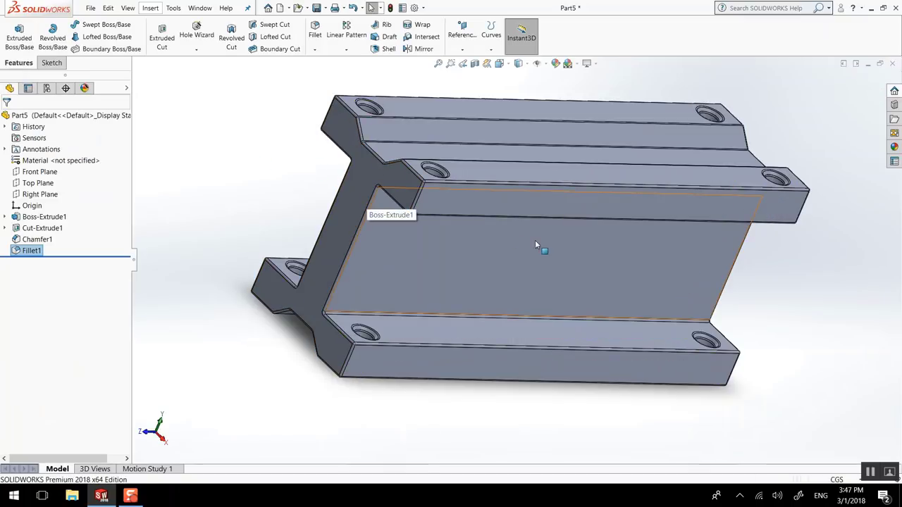
middle_click_drag(408, 272, 591, 275)
scroll(461, 217, "up", 3)
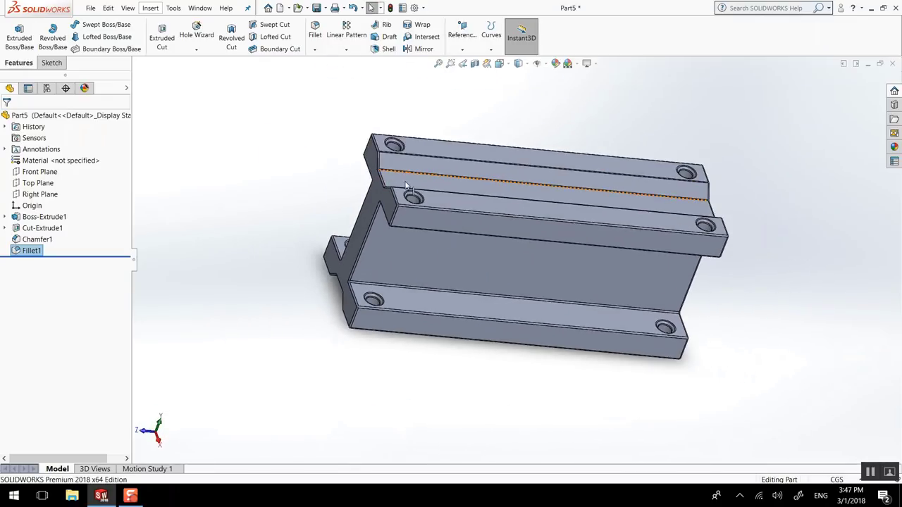
scroll(461, 217, "down", 8)
scroll(423, 227, "down", 3)
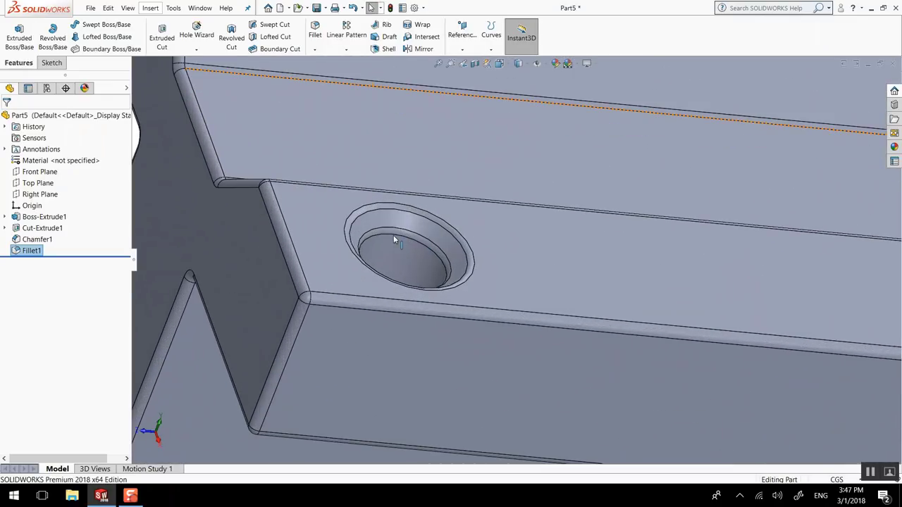
scroll(415, 247, "up", 6)
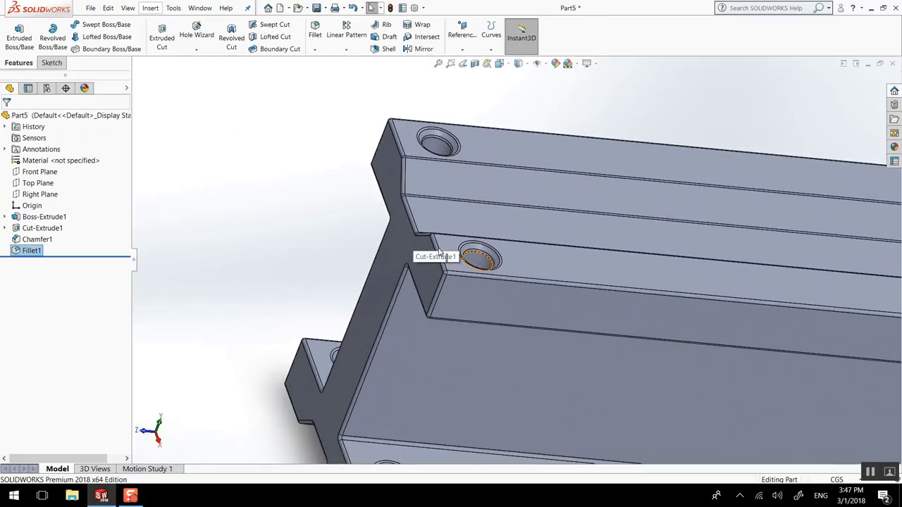
scroll(439, 282, "up", 3)
left_click(39, 252)
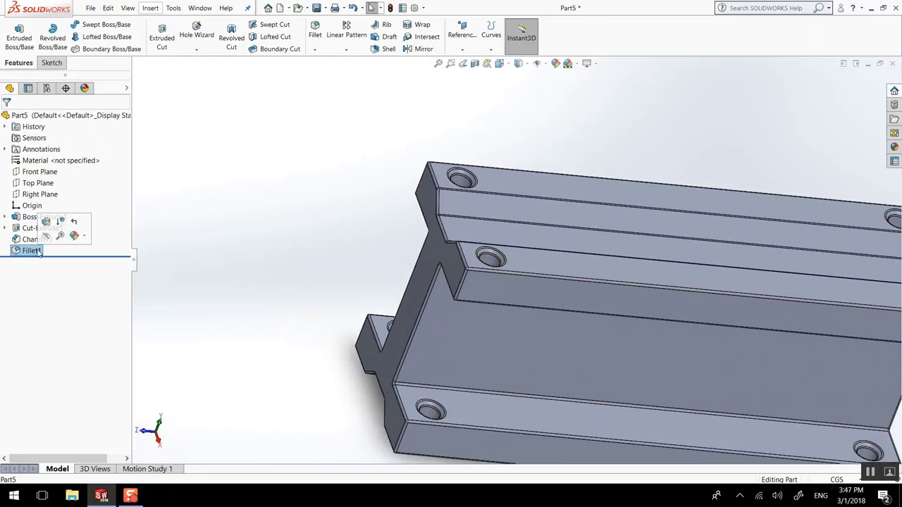
left_click(39, 252)
mouse_move(15, 239)
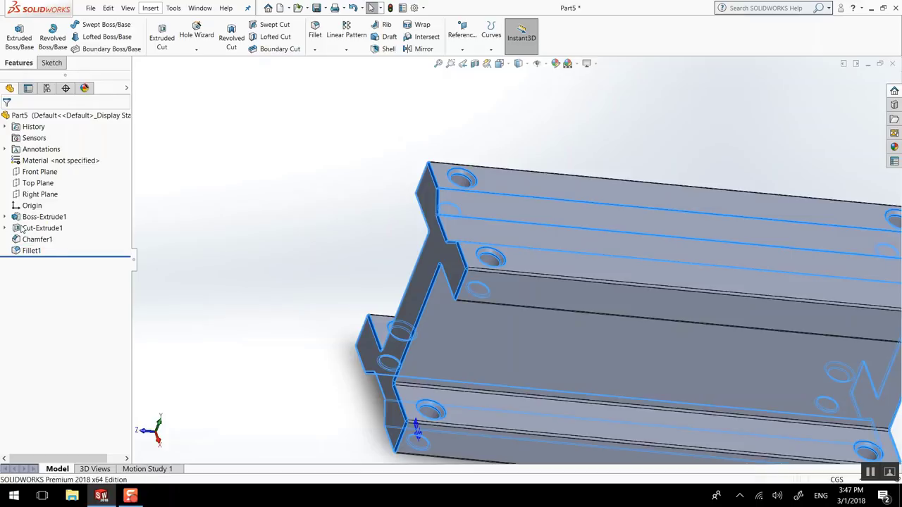
left_click(474, 272)
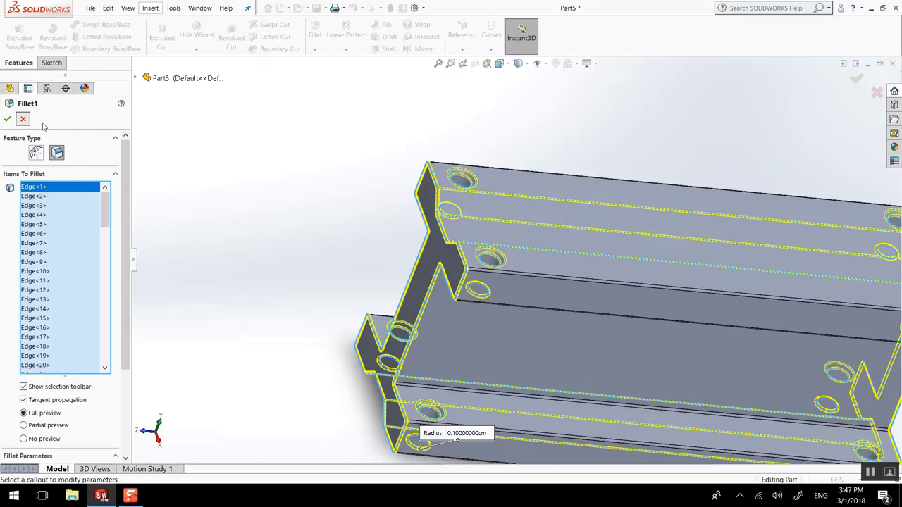
scroll(112, 323, "down", 3)
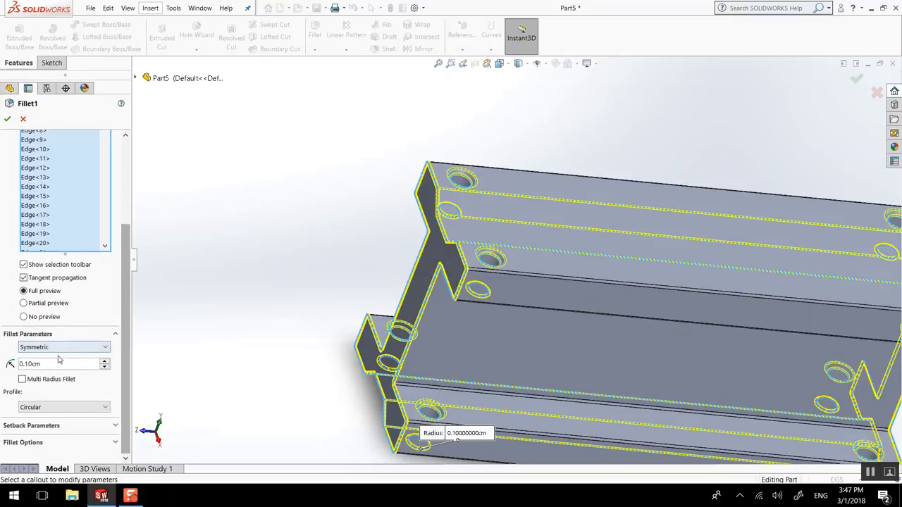
left_click(30, 364)
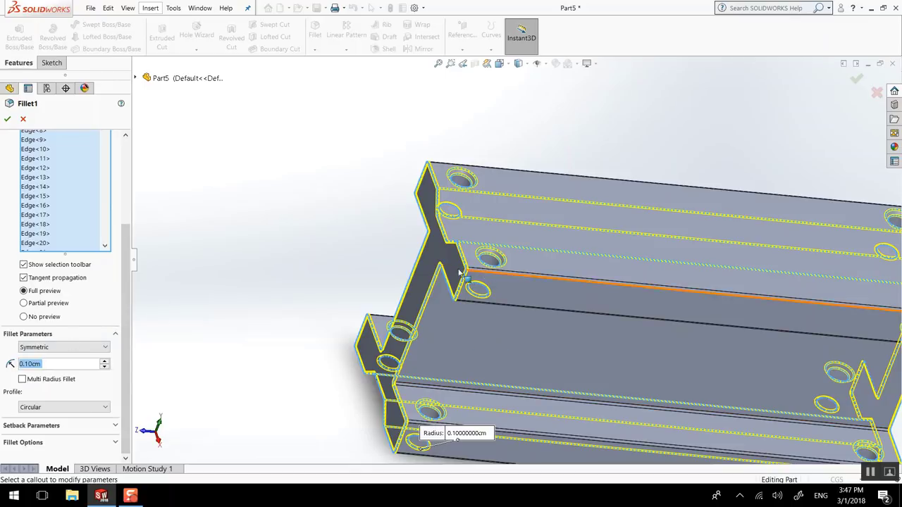
left_click(10, 119)
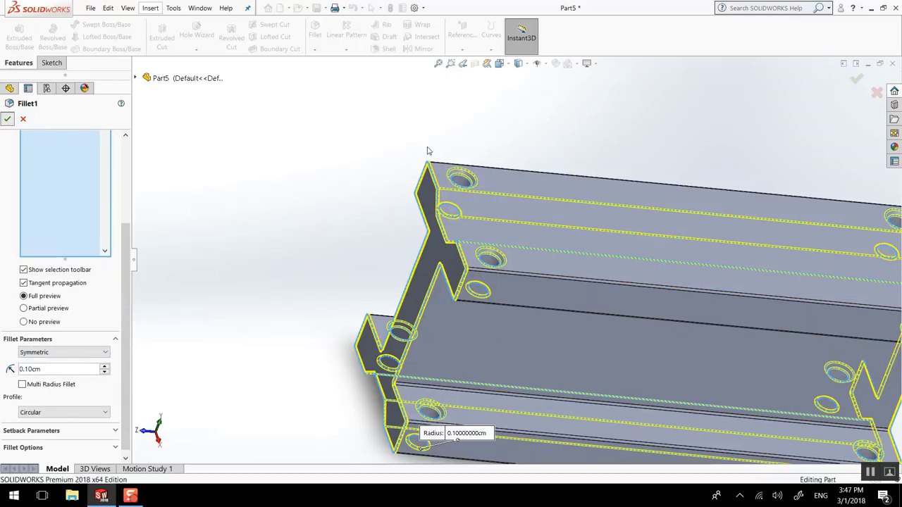
middle_click_drag(416, 242, 436, 270)
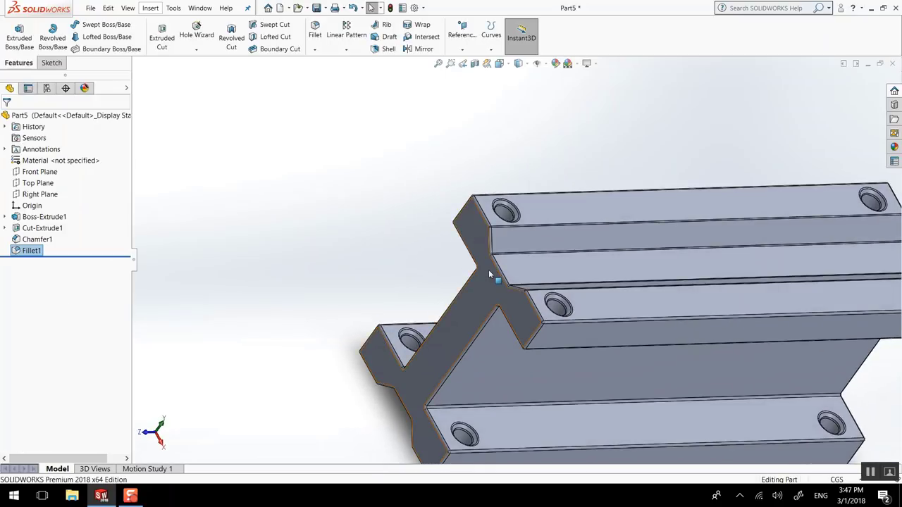
key("f")
middle_click_drag(604, 304, 483, 229)
left_click(420, 208)
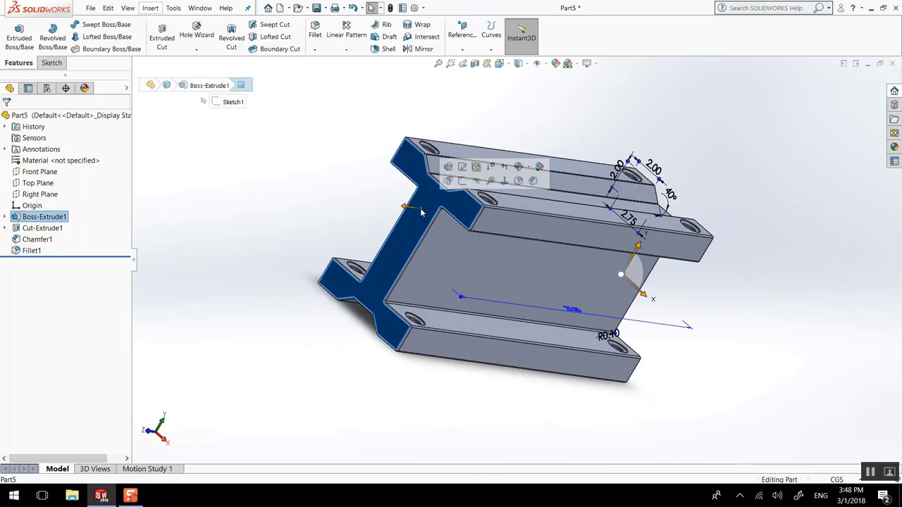
key("ctrl+8")
left_click(357, 193)
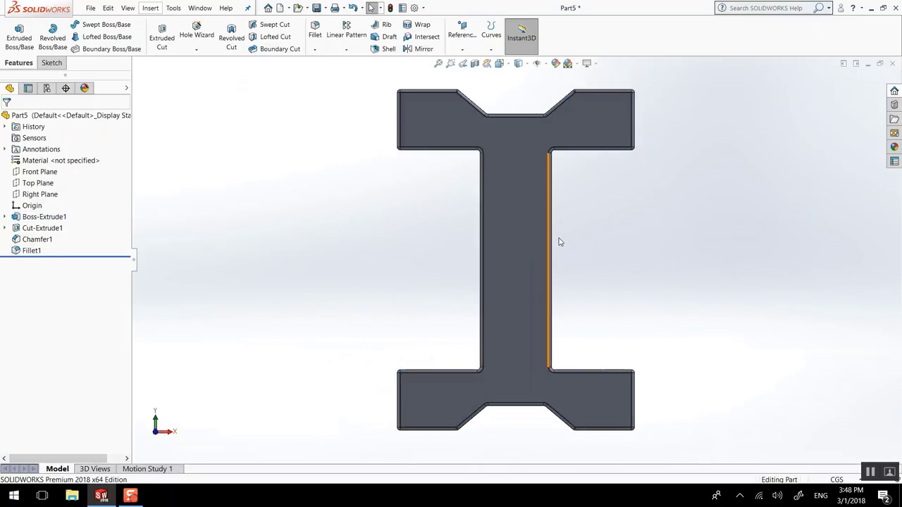
key("Left")
key("Left")
key("ctrl+7")
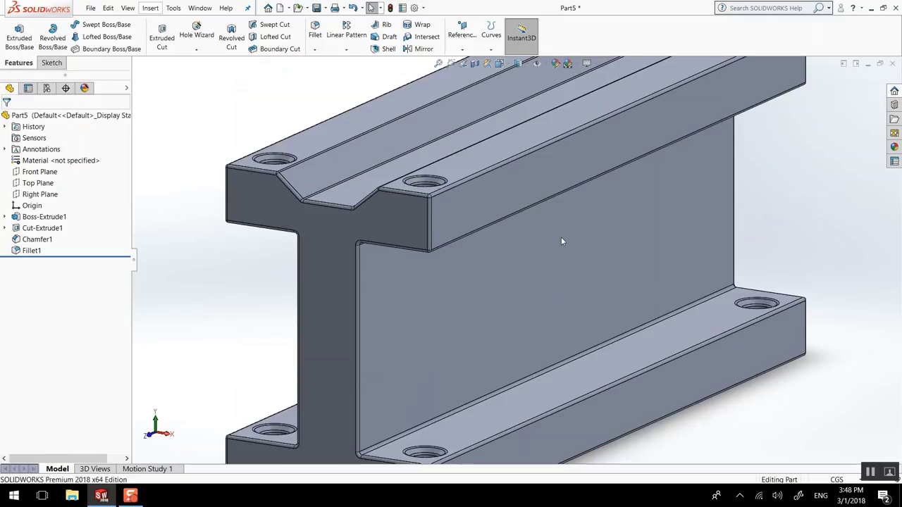
scroll(568, 239, "down", 2)
key("f")
key("z")
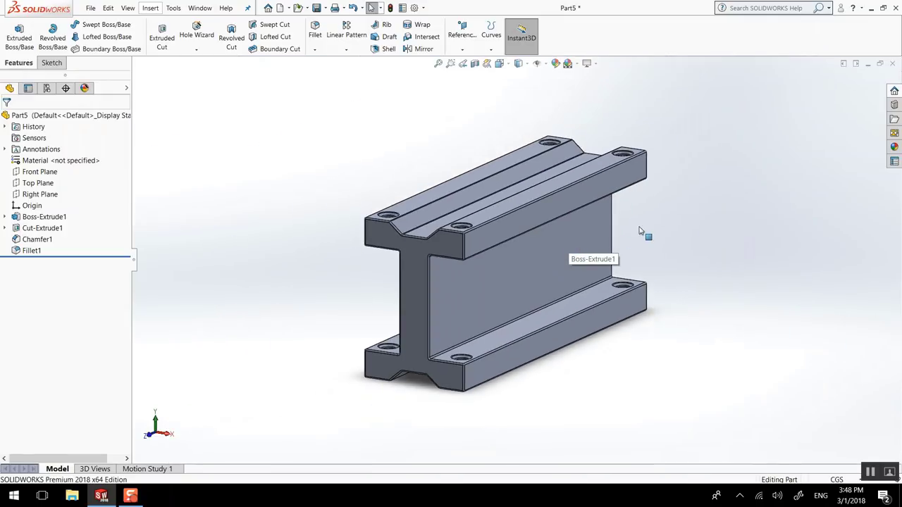